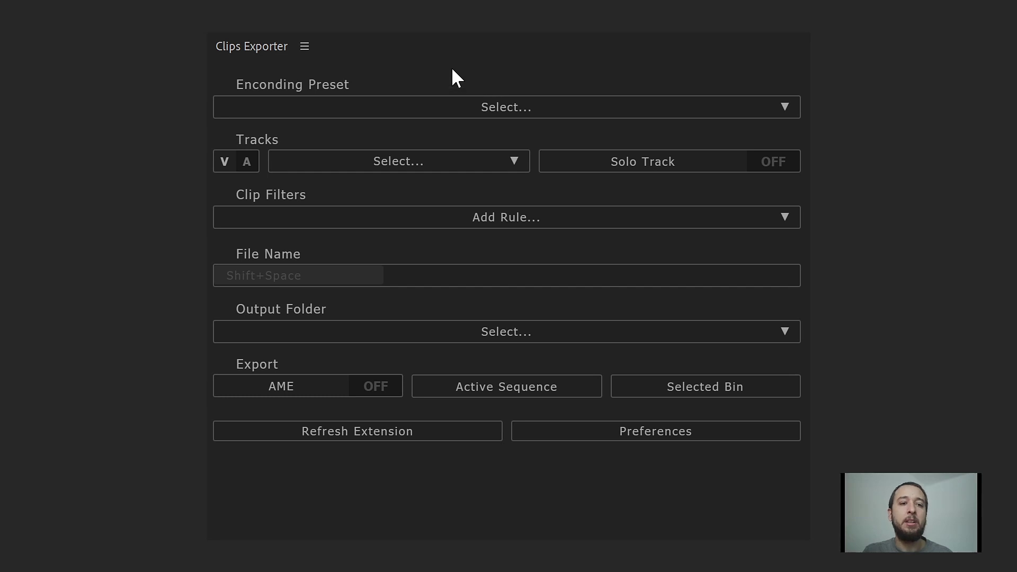
# Step: Set the encoding preset to ProRes 422
pyautogui.click(627, 108)
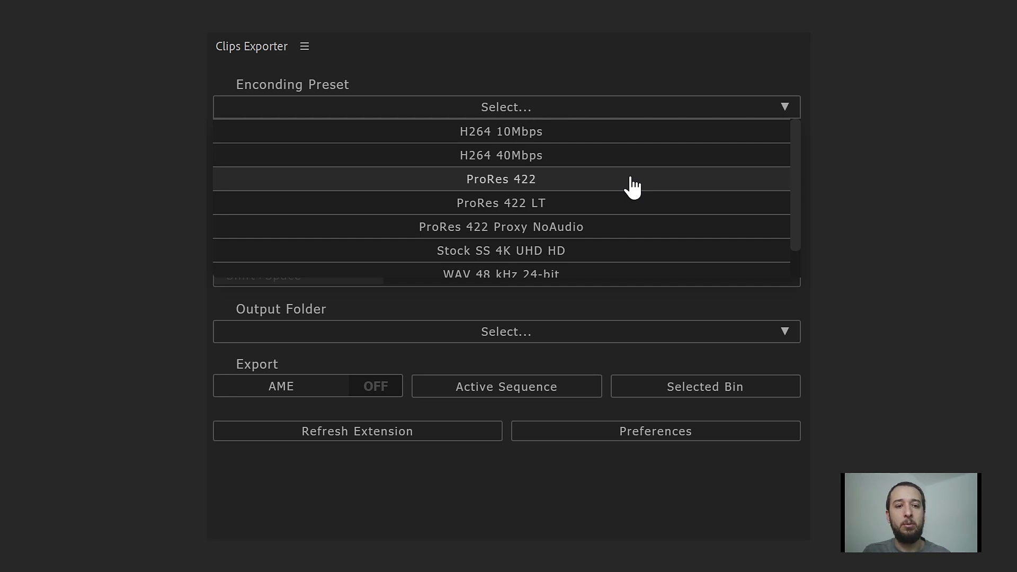
pyautogui.click(534, 180)
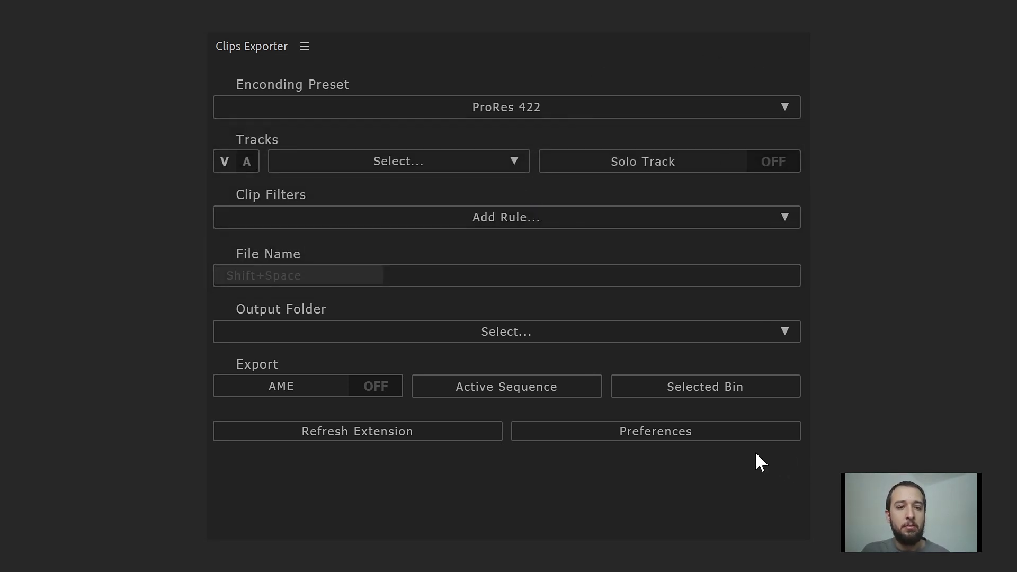
# Step: Import the encoding preset files Additional Presets (1).epr and Additional Presets (2).epr through the extension's preferences
pyautogui.click(715, 443)
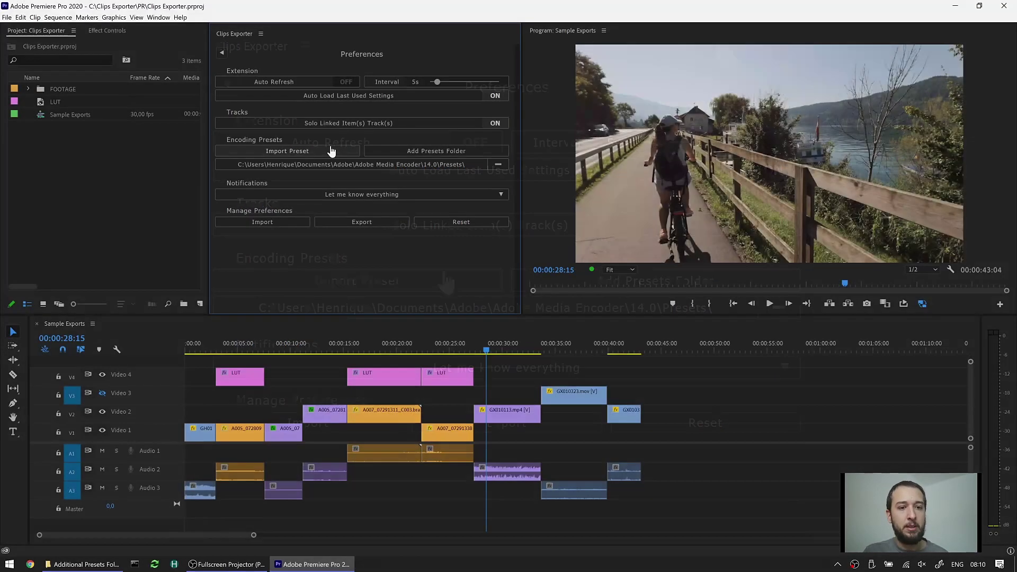
pyautogui.click(331, 151)
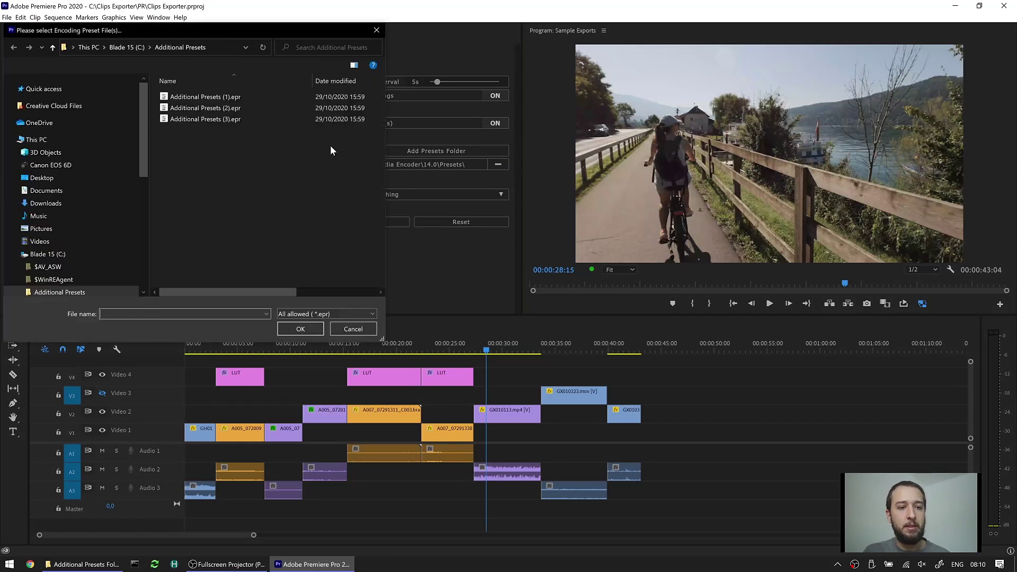
pyautogui.moveTo(174, 32); pyautogui.dragTo(240, 59)
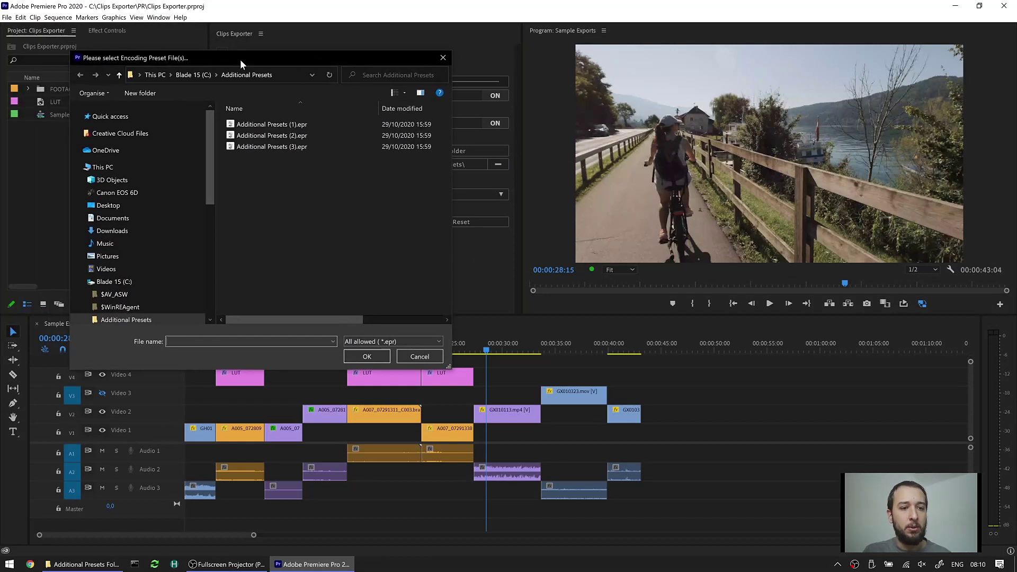
pyautogui.click(278, 124)
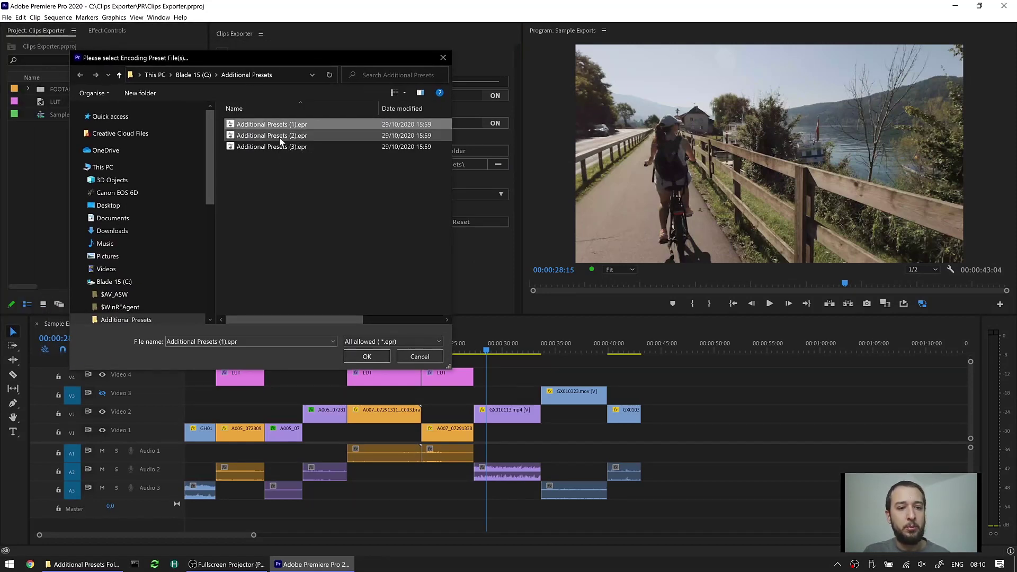
pyautogui.keyDown('ctrl'); pyautogui.click(281, 135); pyautogui.keyUp('ctrl')
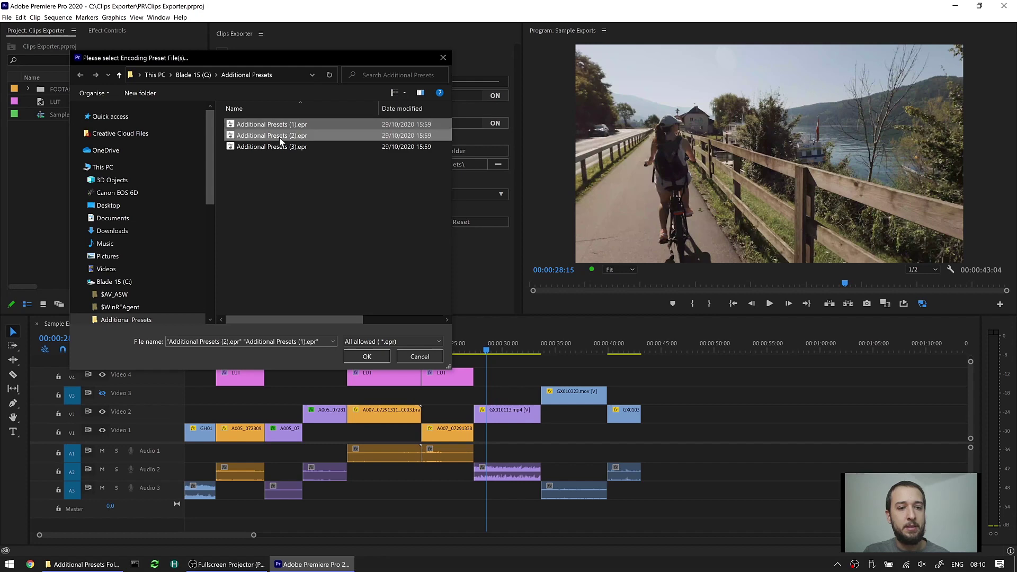
pyautogui.click(365, 358)
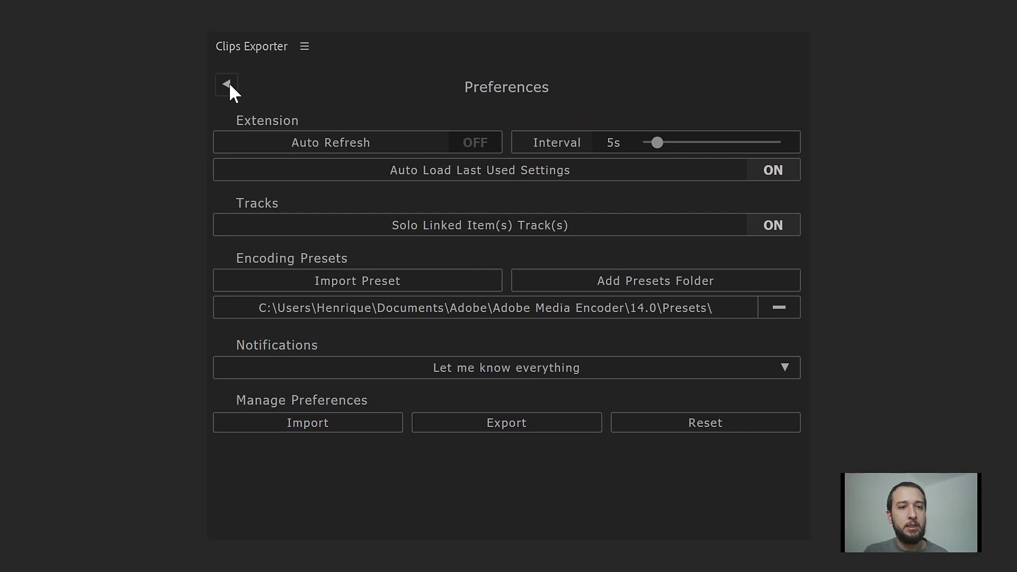
# Step: Return to the main exporter view and check the encoding preset list for the imported presets
pyautogui.click(229, 83)
pyautogui.click(376, 112)
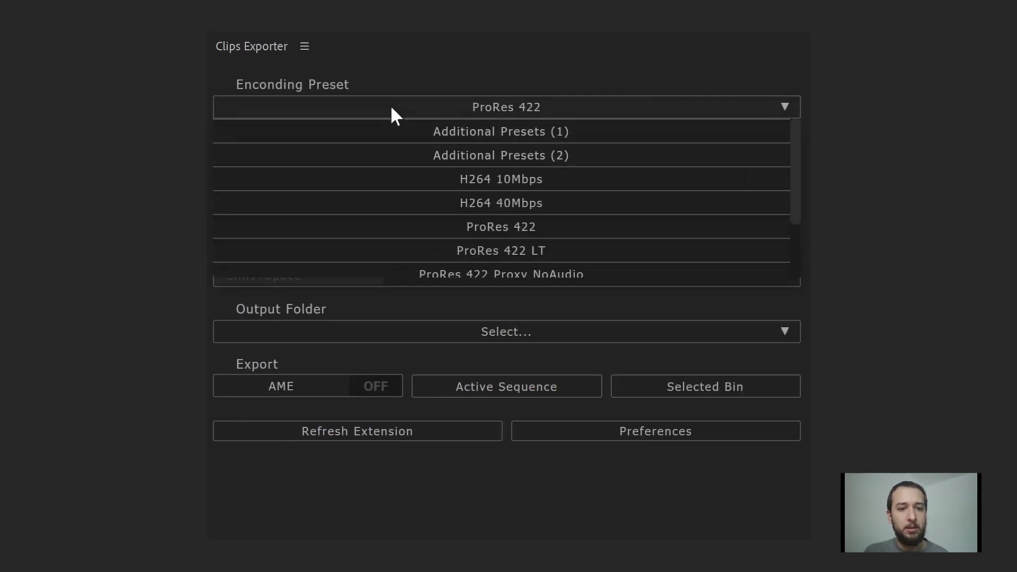
pyautogui.click(401, 68)
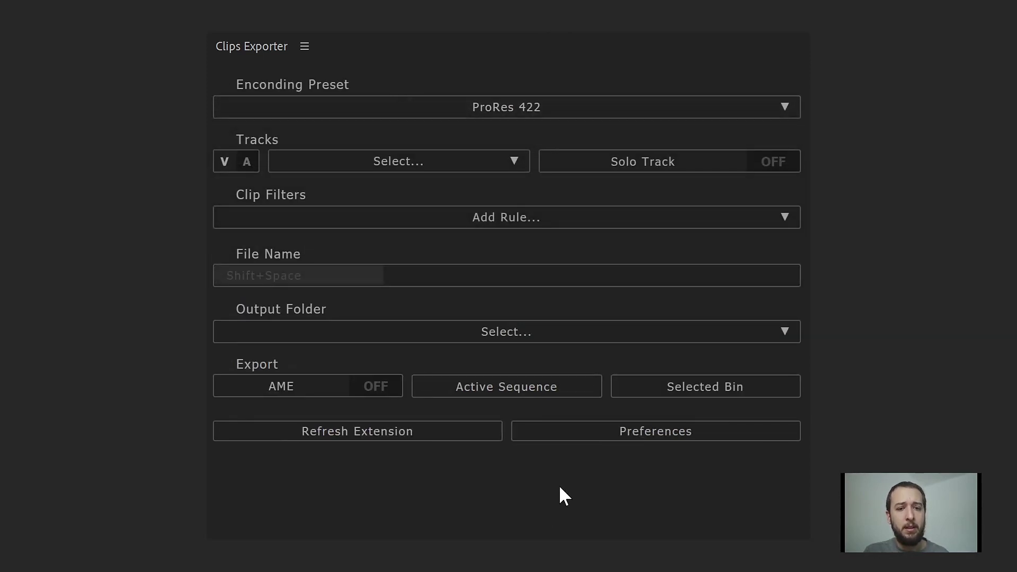
# Step: Add Additional Presets Folder from the C: drive as an encoding presets folder in the preferences
pyautogui.click(596, 434)
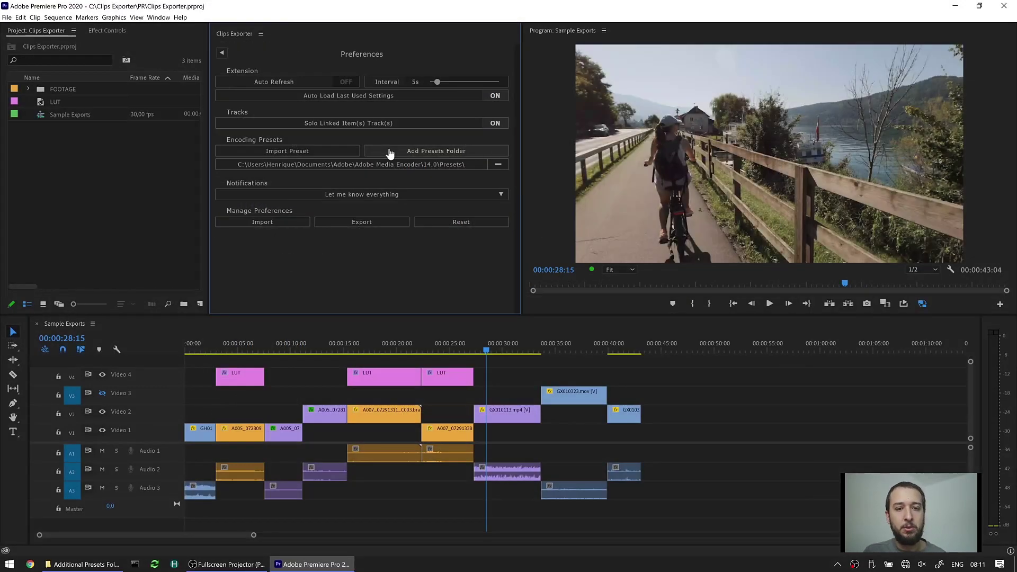
pyautogui.click(563, 286)
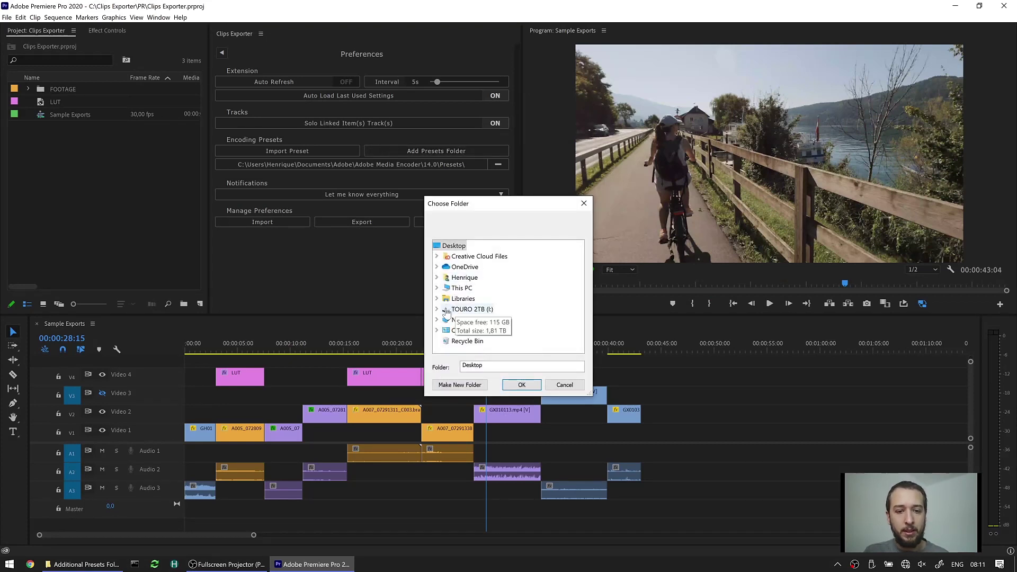
pyautogui.click(438, 289)
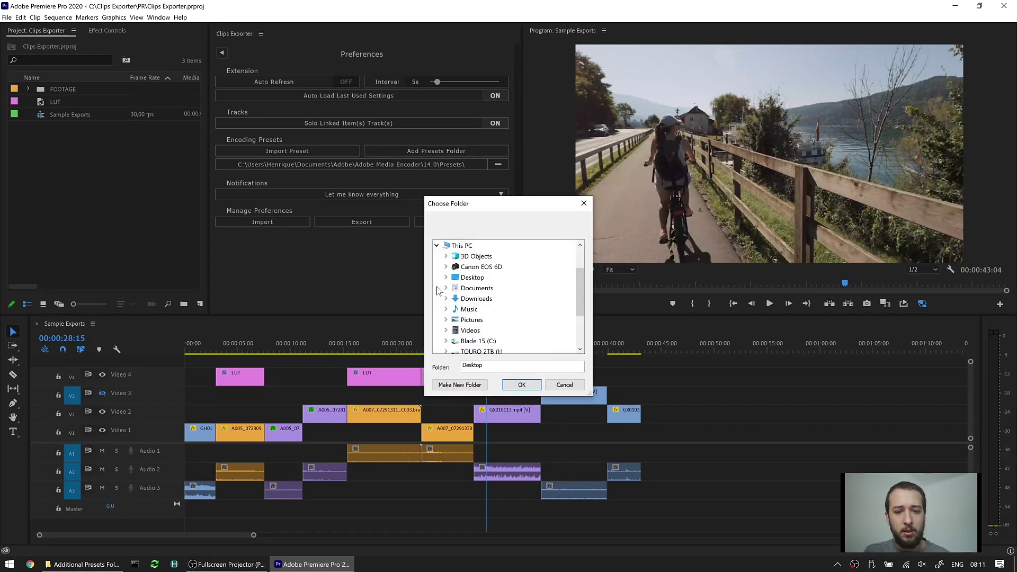
pyautogui.click(448, 342)
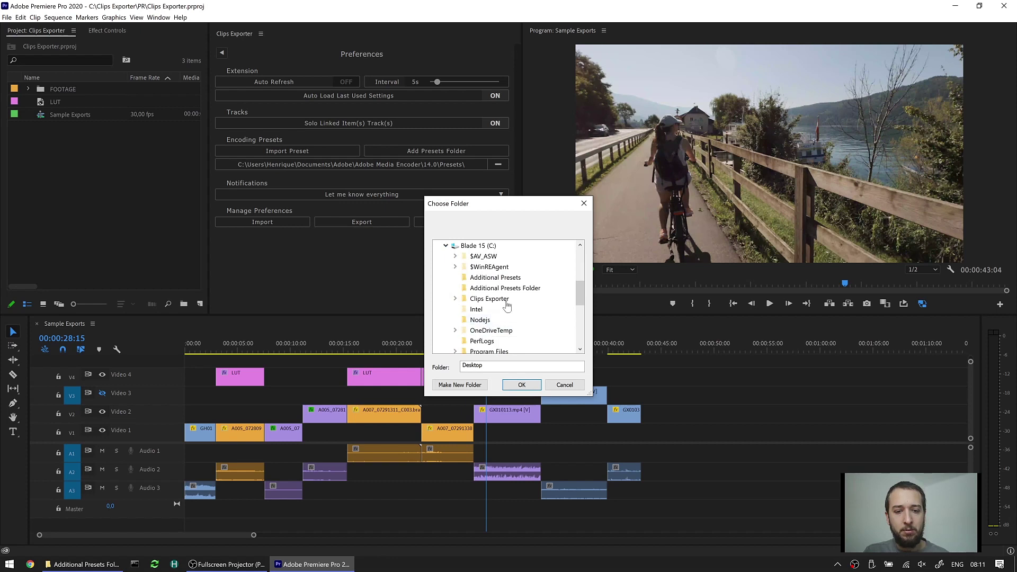
pyautogui.click(535, 290)
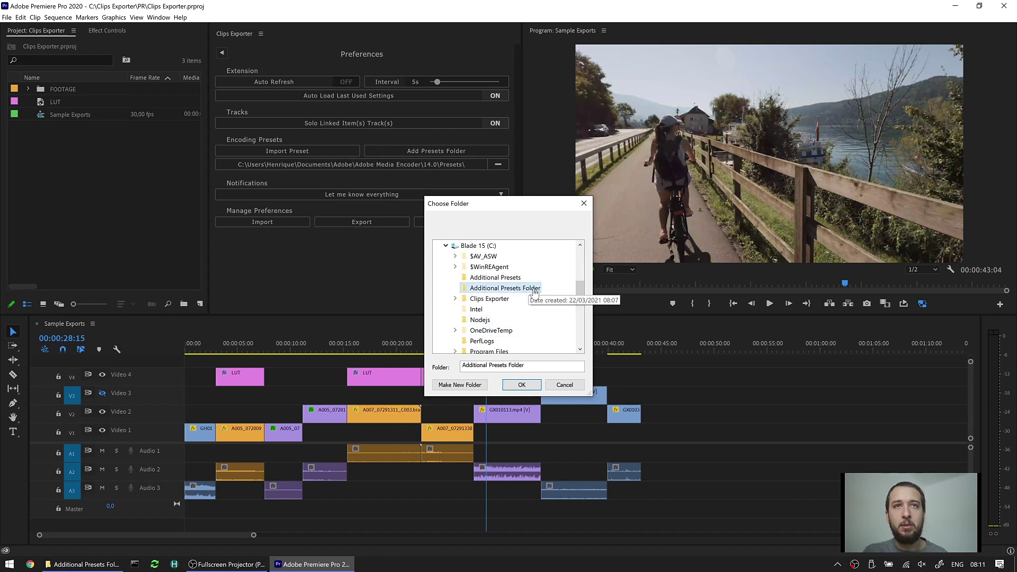
pyautogui.click(522, 384)
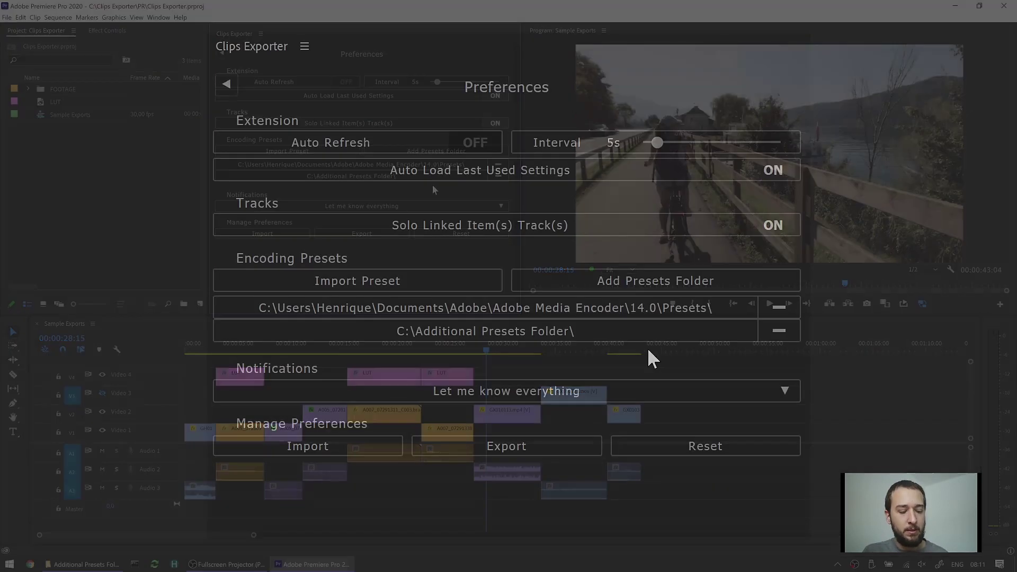
# Step: Leave the preferences and check the encoding preset list for the presets from the added folder
pyautogui.click(234, 90)
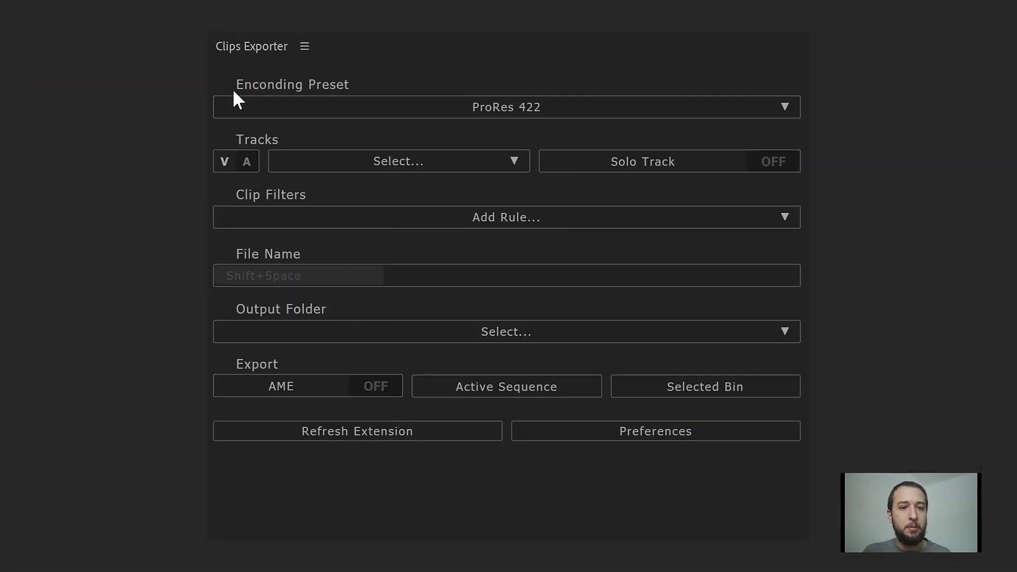
pyautogui.click(592, 108)
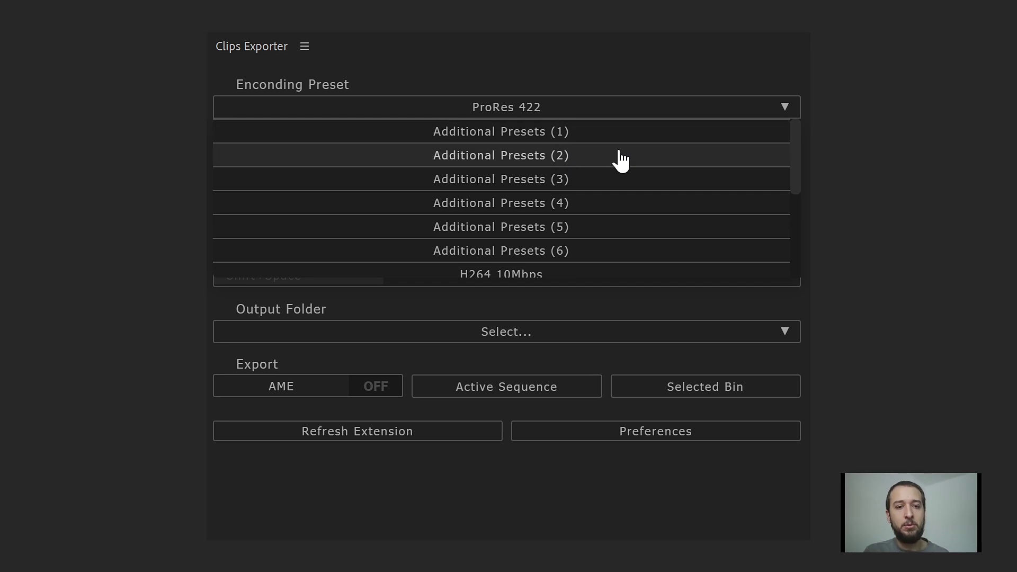
pyautogui.click(806, 132)
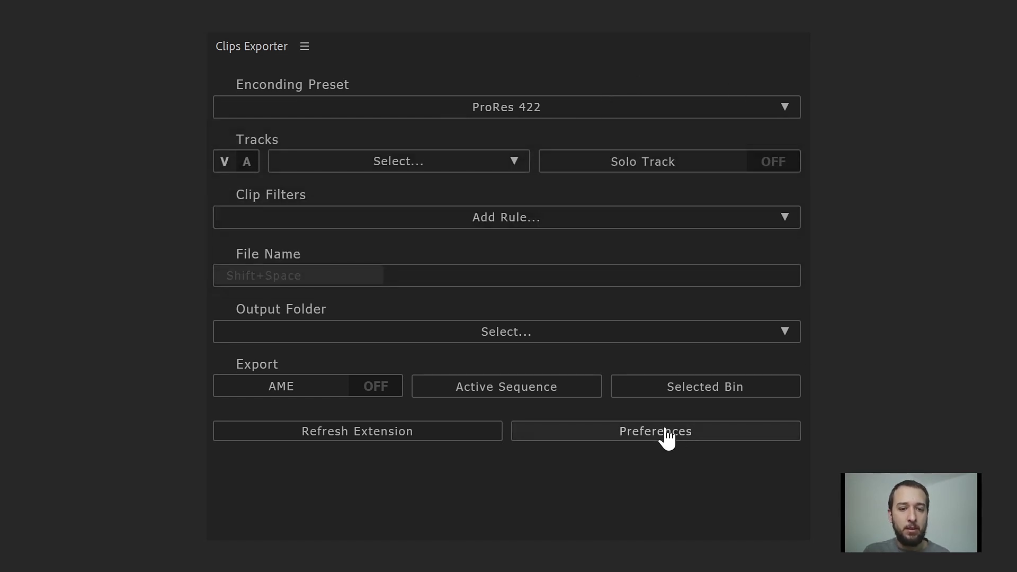
# Step: View the two preset folders listed in the preferences in File Explorer and return to Premiere Pro
pyautogui.click(666, 436)
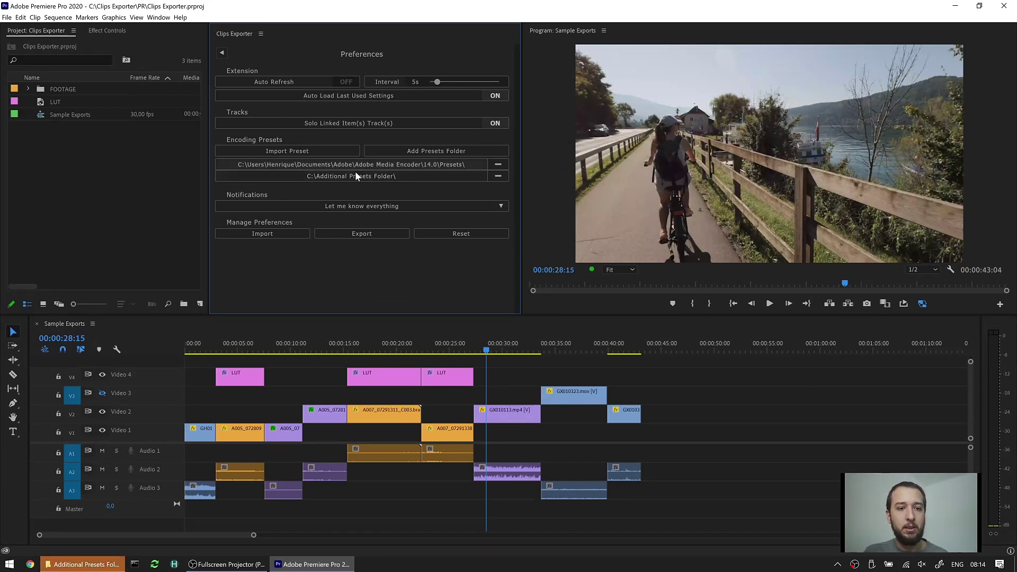
pyautogui.click(85, 564)
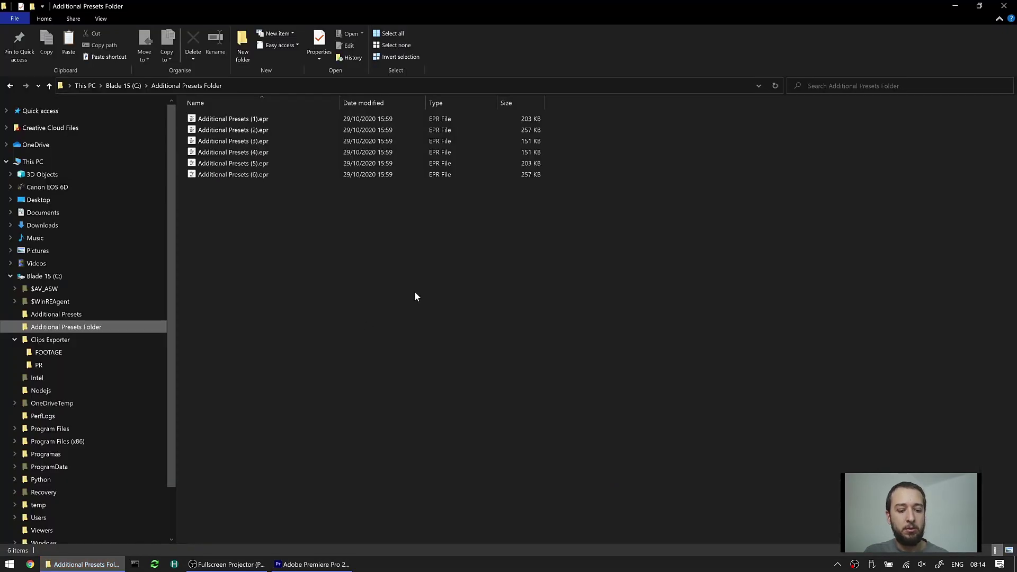
pyautogui.hotkey('alt', 'Tab')
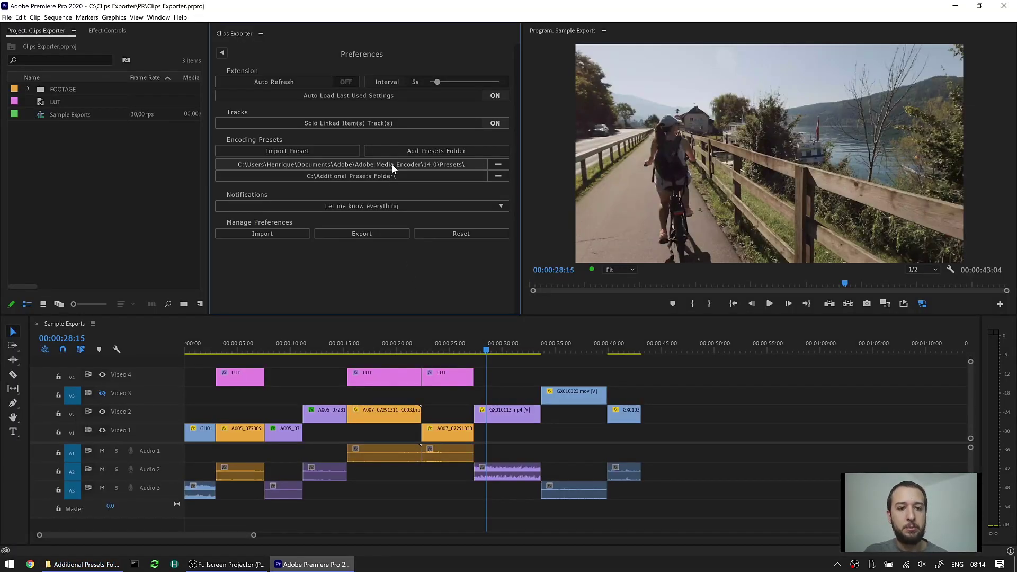
pyautogui.click(392, 165)
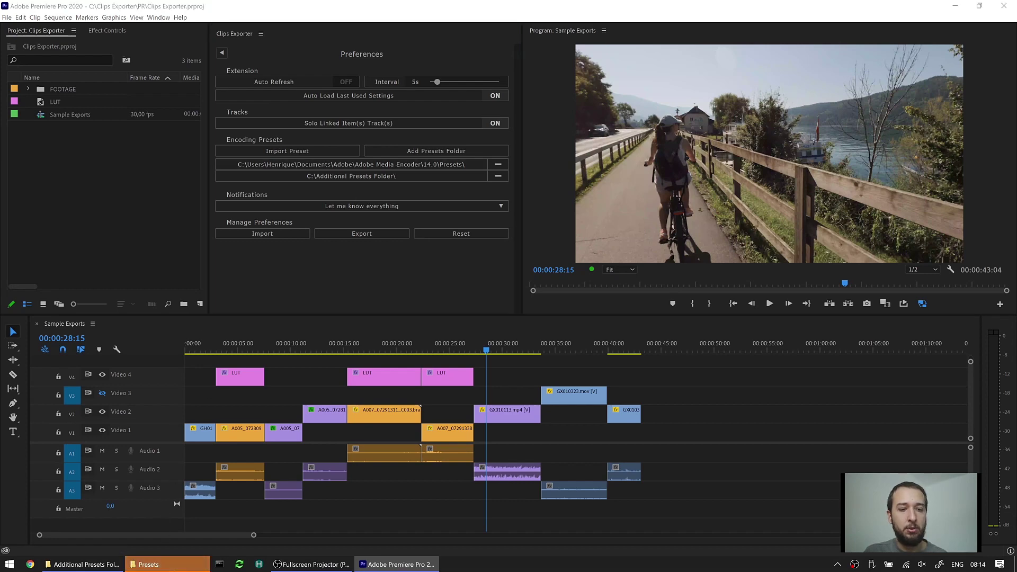
pyautogui.hotkey('alt', 'Tab')
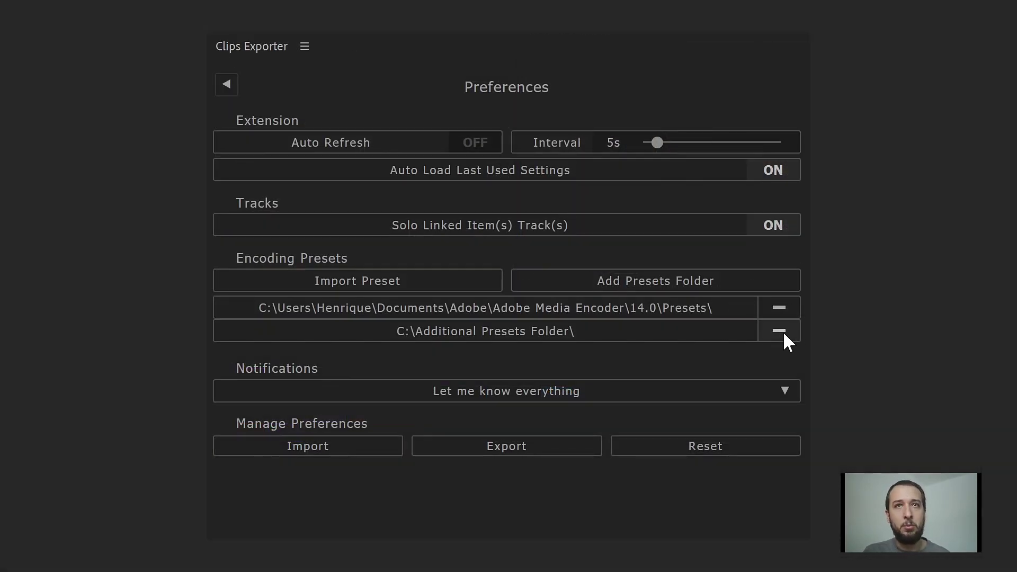
# Step: Remove C:\Additional Presets Folder\ from the encoding presets folders and return to the main exporter view
pyautogui.click(783, 332)
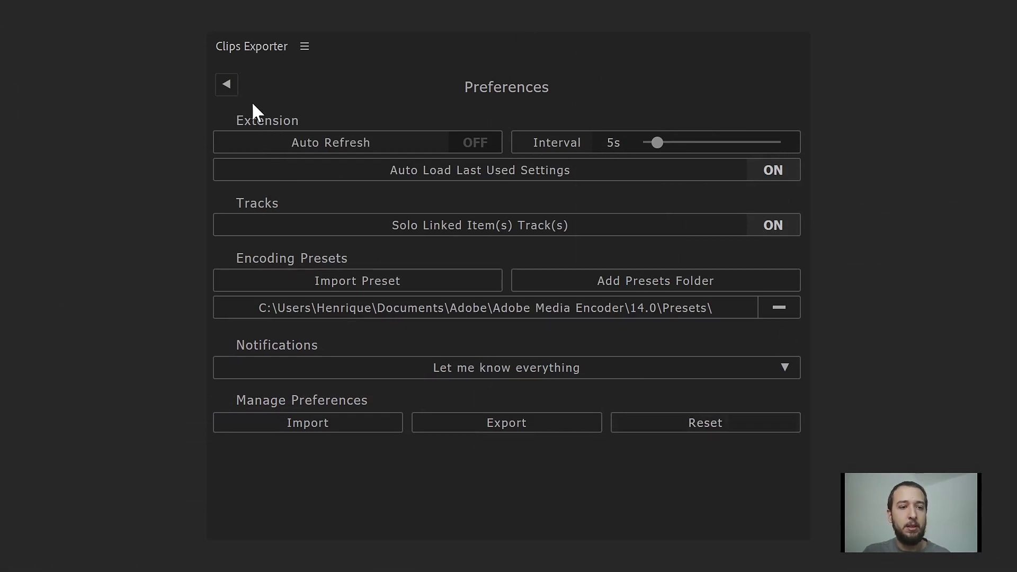
pyautogui.click(226, 85)
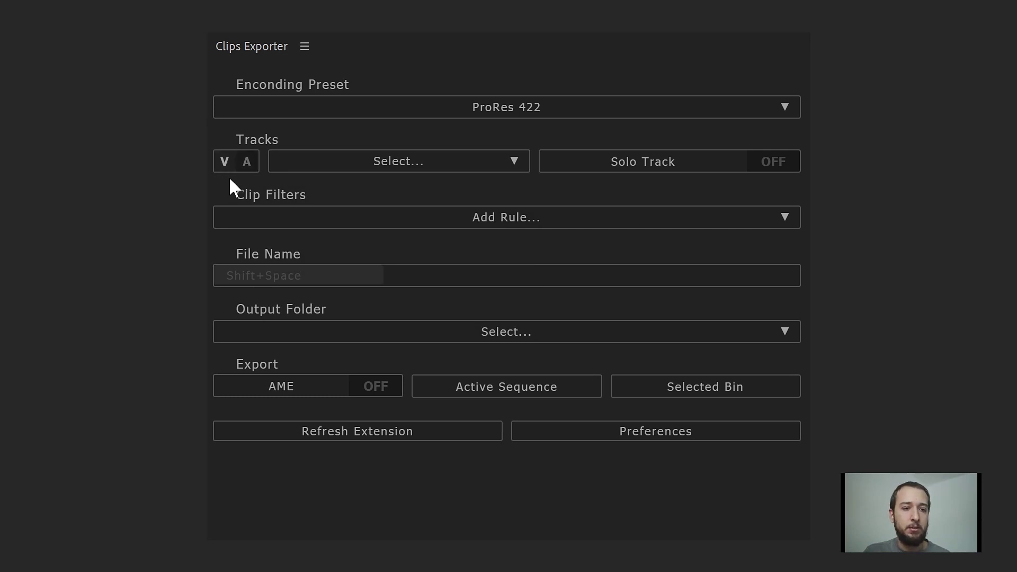
# Step: Review the exporter's video track choices, and target track V2 instead of V3 in the timeline
pyautogui.click(297, 165)
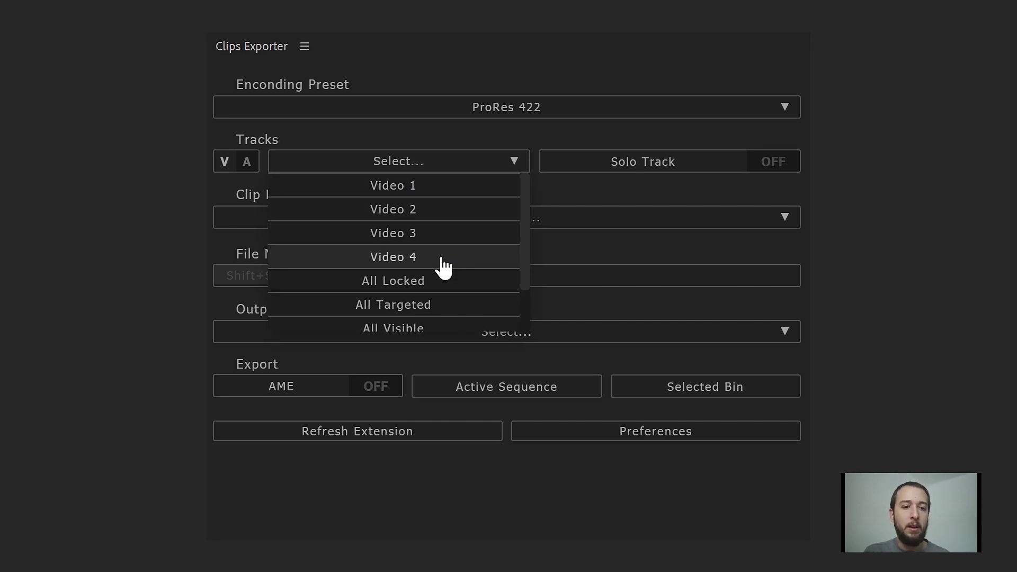
pyautogui.scroll(-2, 444, 265)
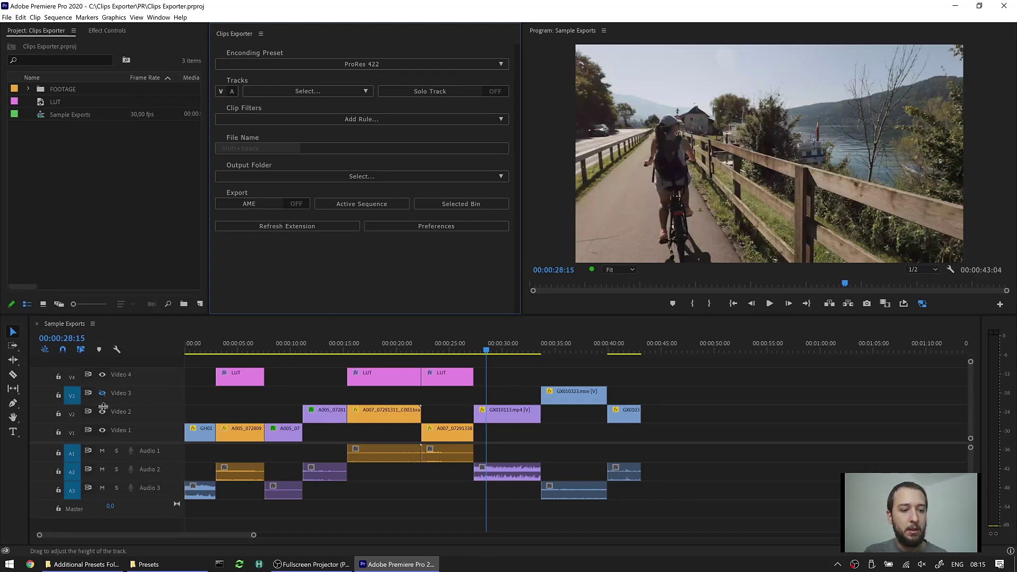
pyautogui.click(72, 419)
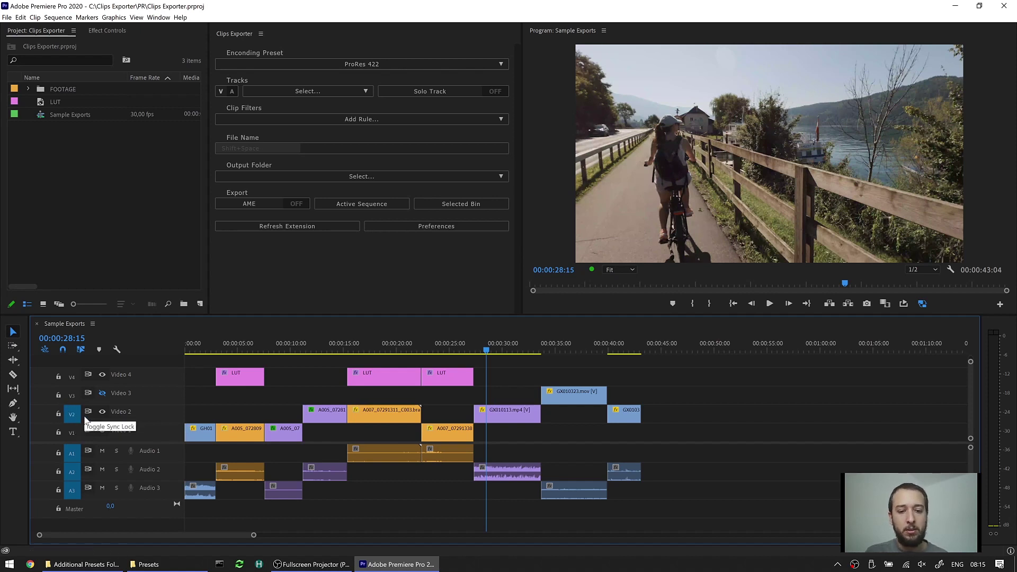
# Step: Try locking the Video 1 and Video 2 tracks, and unlock both again
pyautogui.click(58, 433)
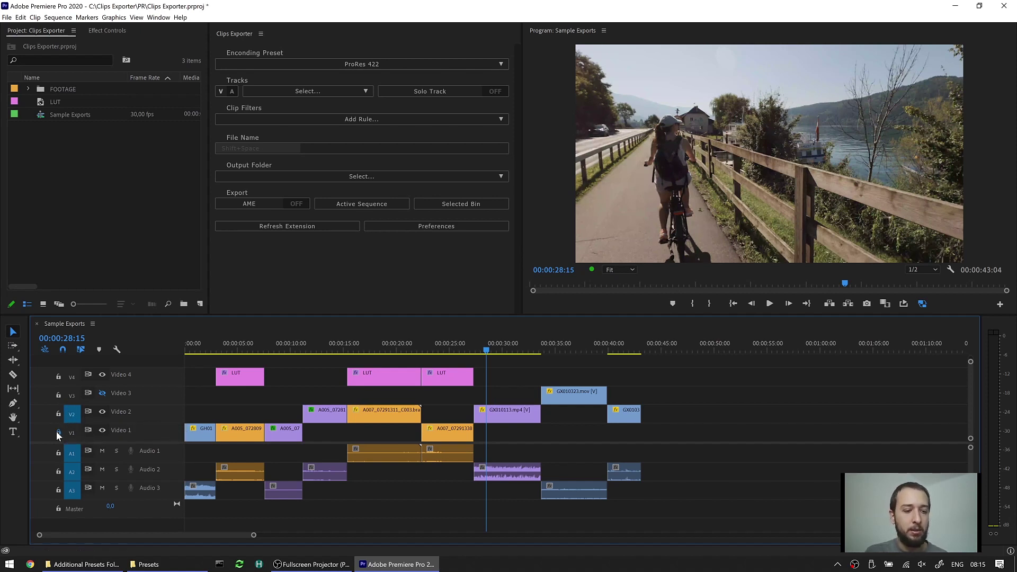
pyautogui.click(57, 418)
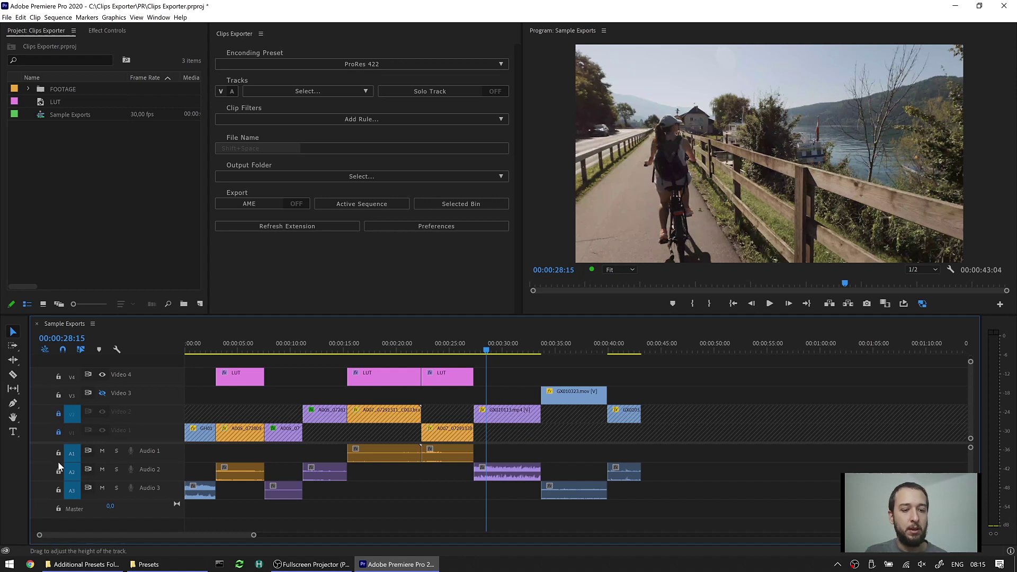
pyautogui.click(57, 435)
pyautogui.click(56, 418)
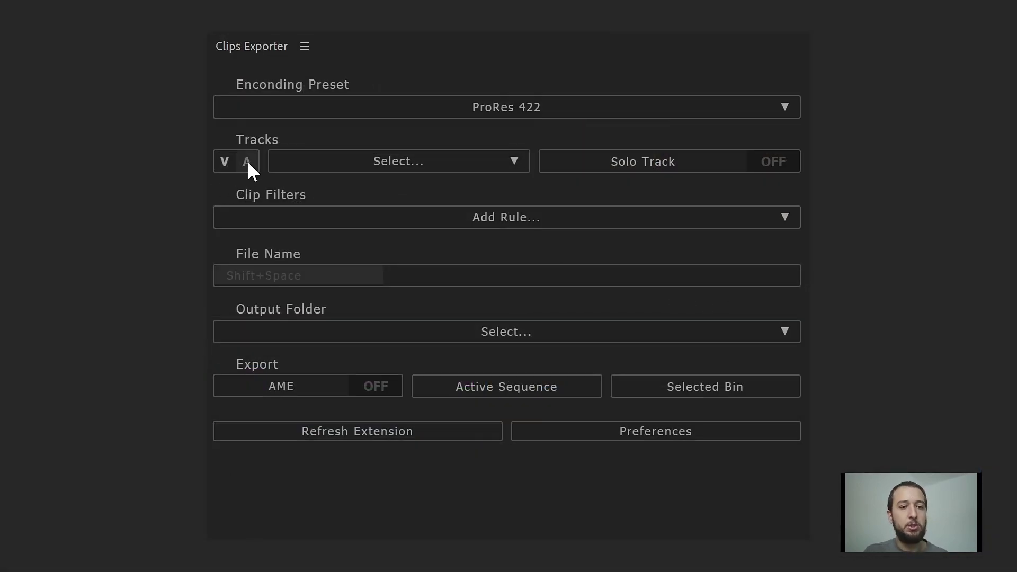
# Step: Switch the exporter's track type to audio and review the available audio track choices
pyautogui.click(247, 161)
pyautogui.click(318, 162)
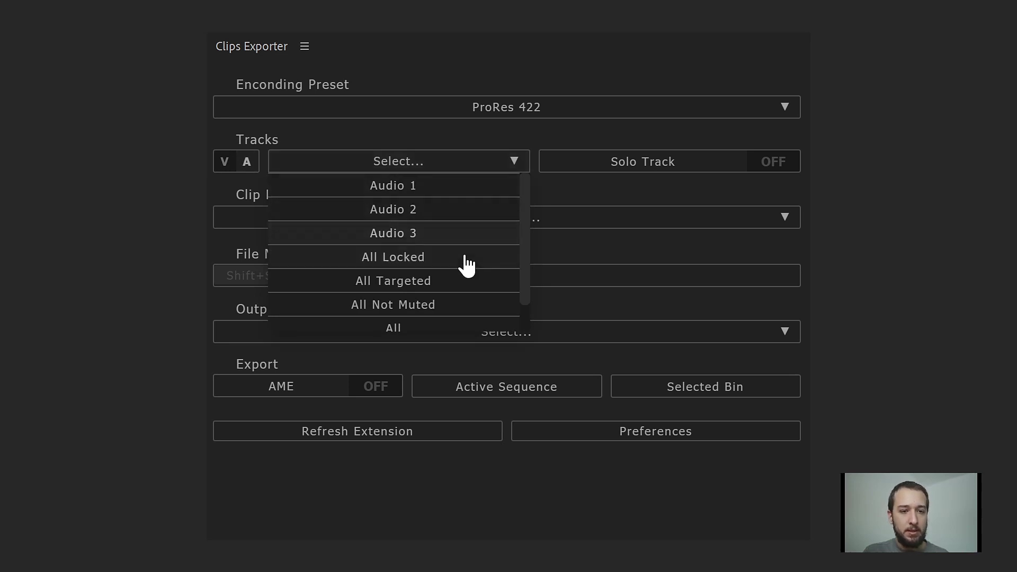
pyautogui.click(468, 309)
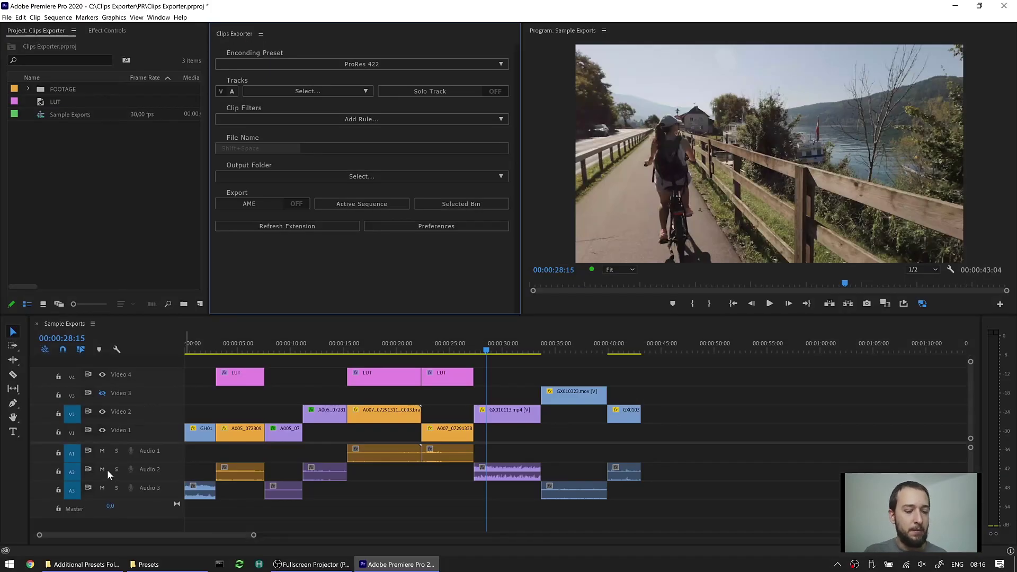
# Step: Mute the Audio 1 and Audio 3 tracks in the timeline
pyautogui.click(100, 452)
pyautogui.click(101, 487)
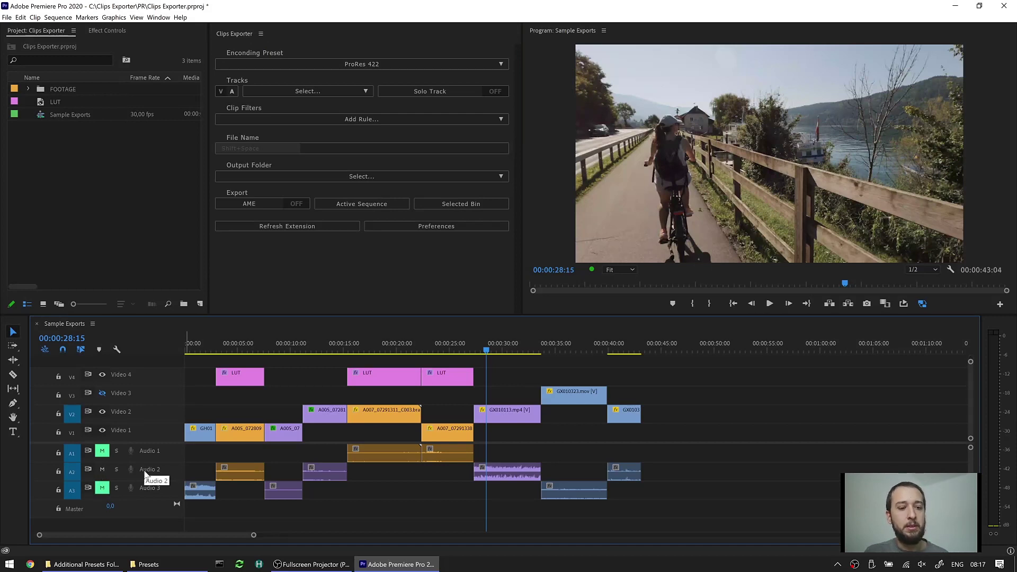
# Step: Unmute the Audio 1 and Audio 3 tracks, and turn on the exporter's Solo Track option
pyautogui.click(102, 451)
pyautogui.click(103, 487)
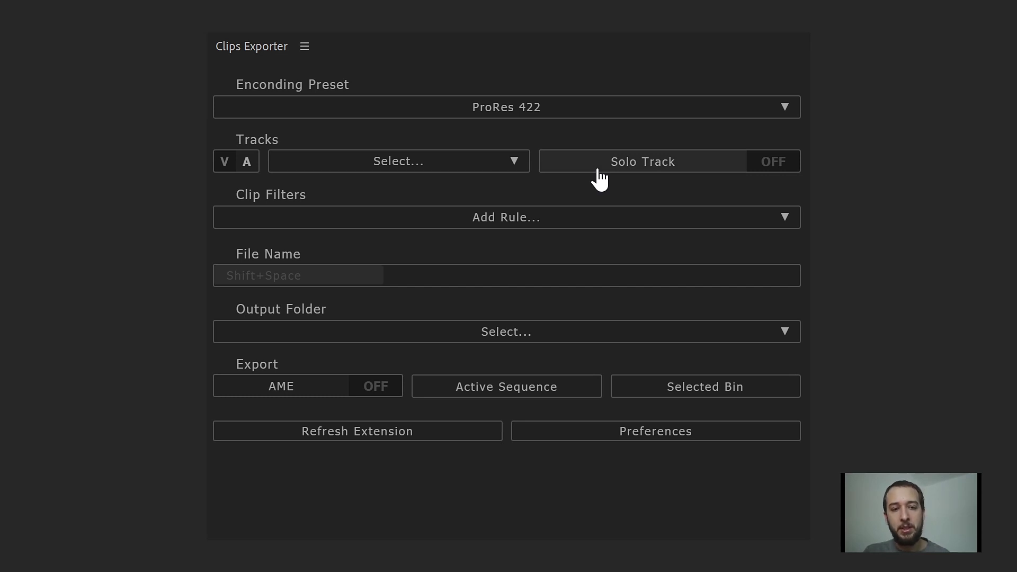
pyautogui.click(581, 170)
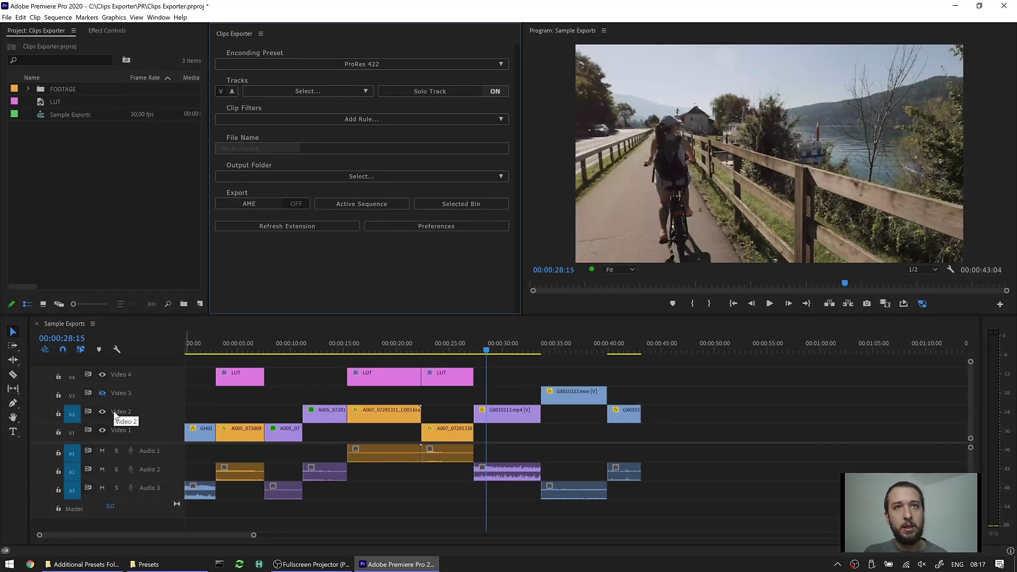
# Step: Try soloing Video 2 for its first two clips by hiding Video 4 and Video 1, and turn all video tracks back on
pyautogui.click(321, 414)
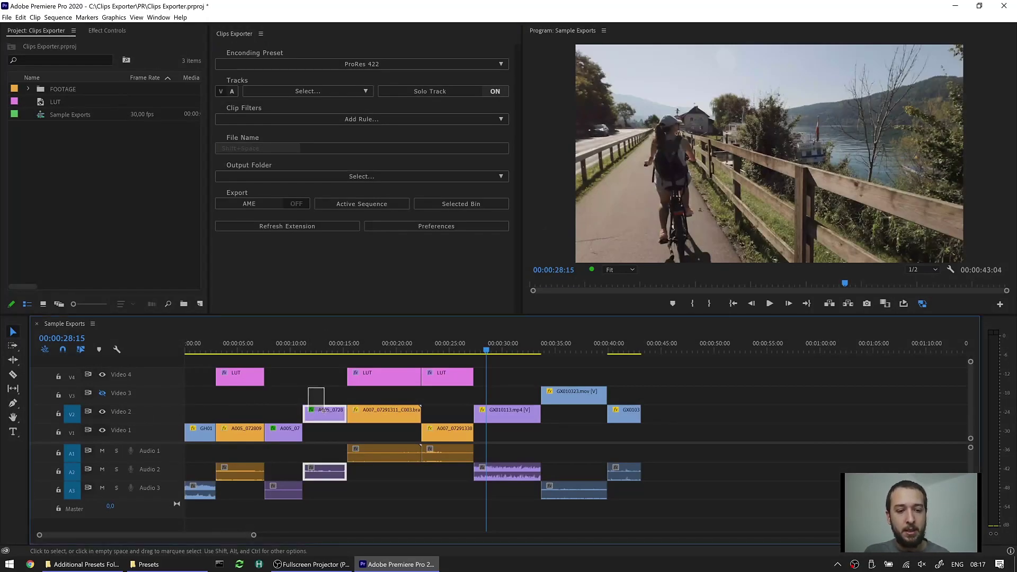
pyautogui.click(100, 376)
pyautogui.click(104, 431)
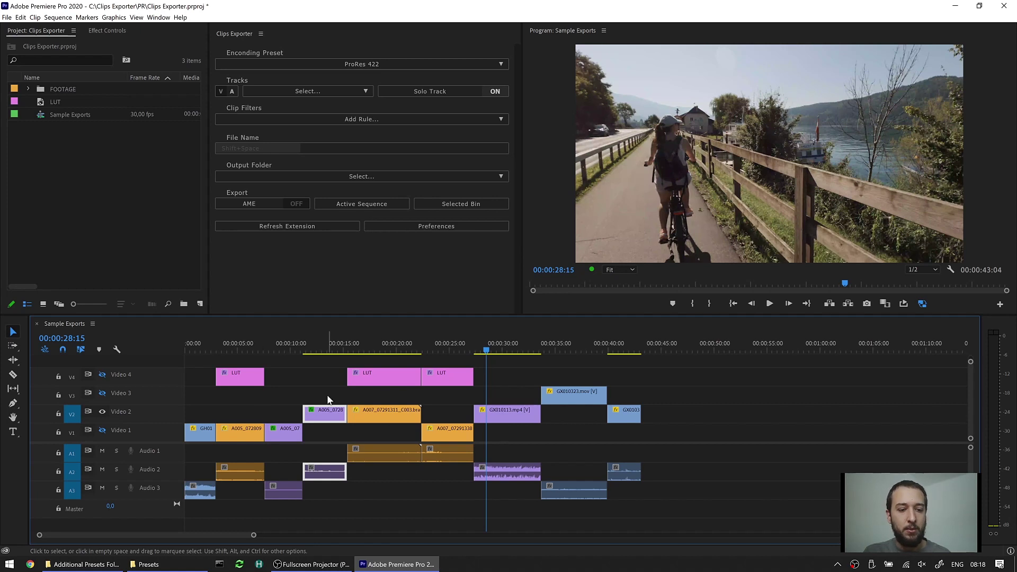
pyautogui.click(384, 413)
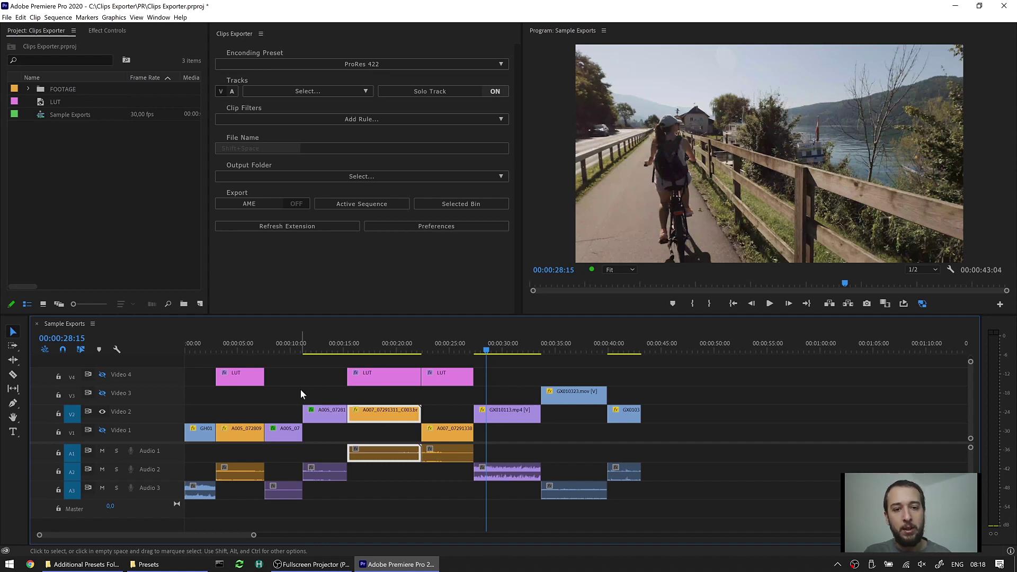
pyautogui.click(102, 394)
pyautogui.click(102, 430)
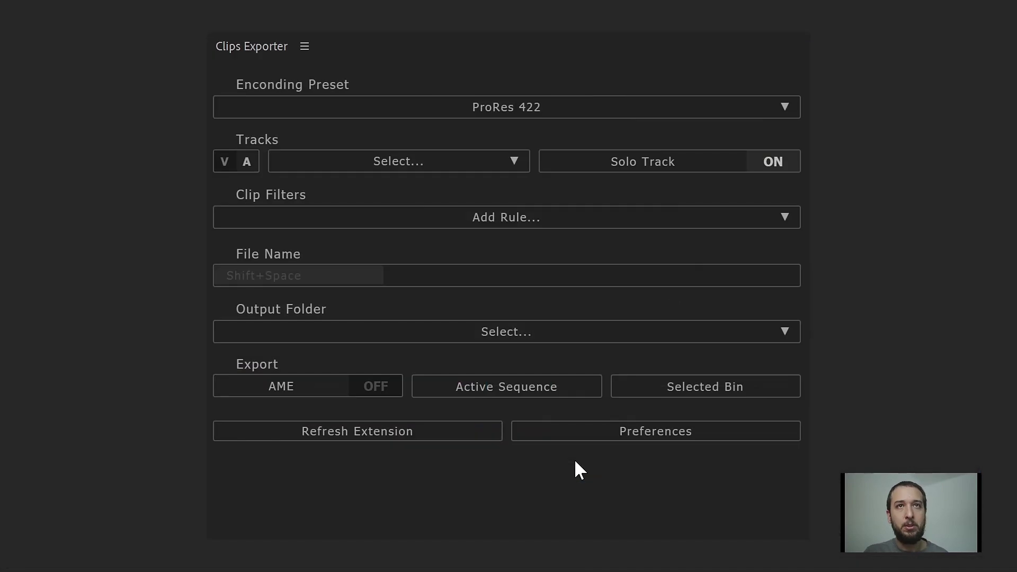
# Step: Review the Solo Linked Item(s) Track(s) setting in the exporter's preferences, and return to the export settings
pyautogui.click(726, 436)
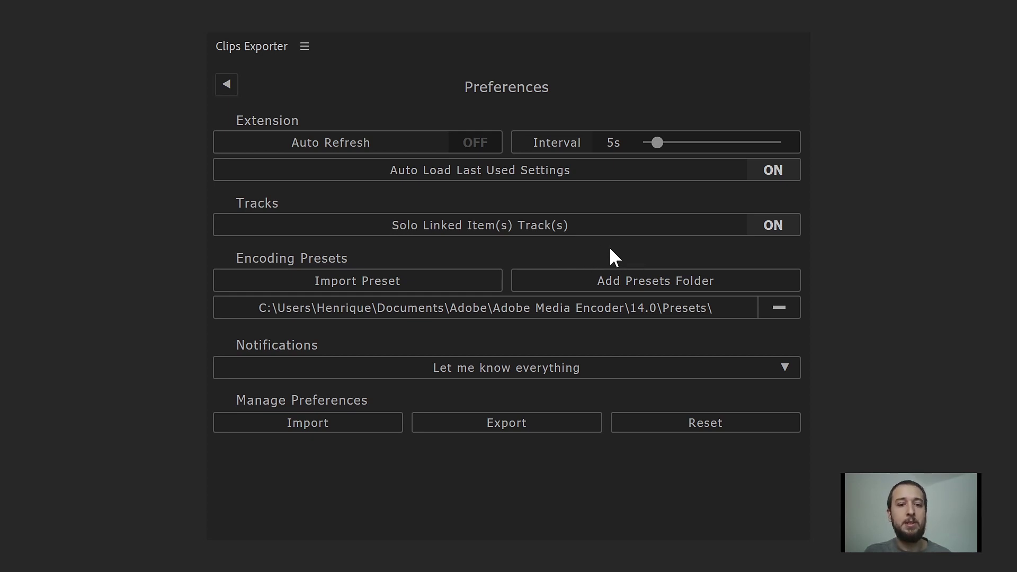
pyautogui.click(227, 86)
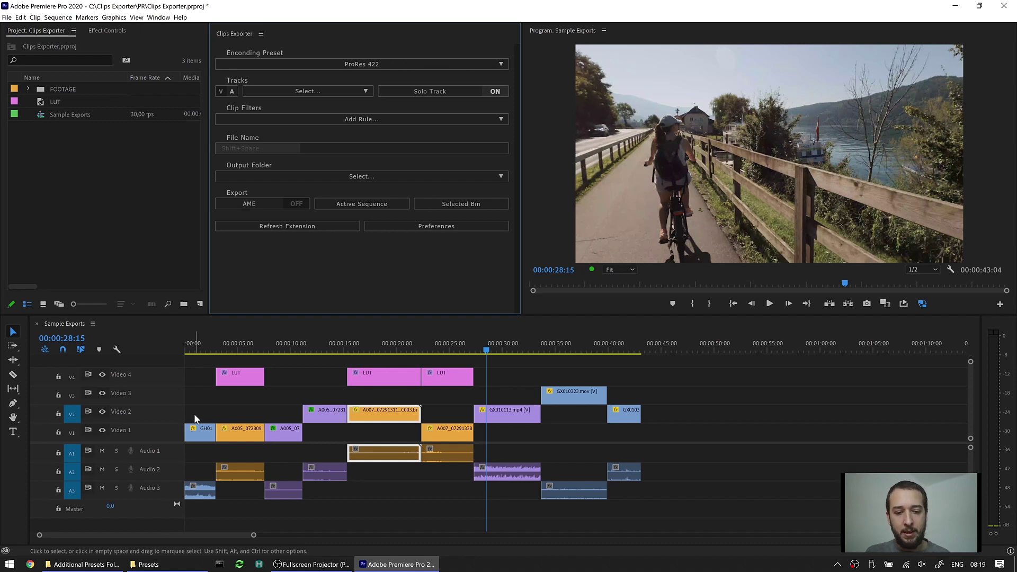
# Step: Select the first three clips on Video 1 in turn to compare their linked audio tracks, ending with GH010146.mov
pyautogui.click(248, 430)
pyautogui.click(282, 434)
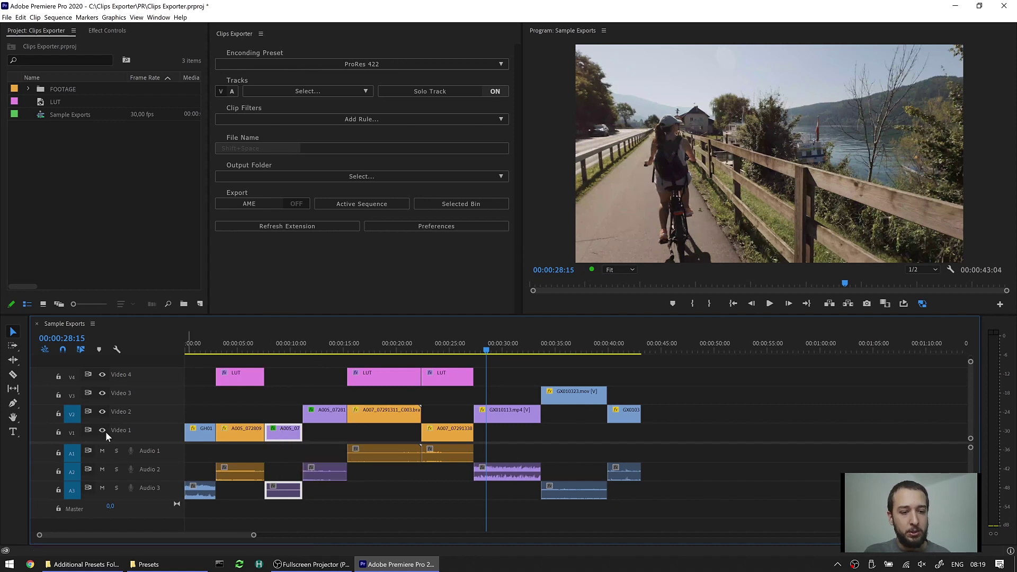
pyautogui.click(199, 433)
pyautogui.click(235, 432)
pyautogui.click(280, 432)
pyautogui.click(193, 440)
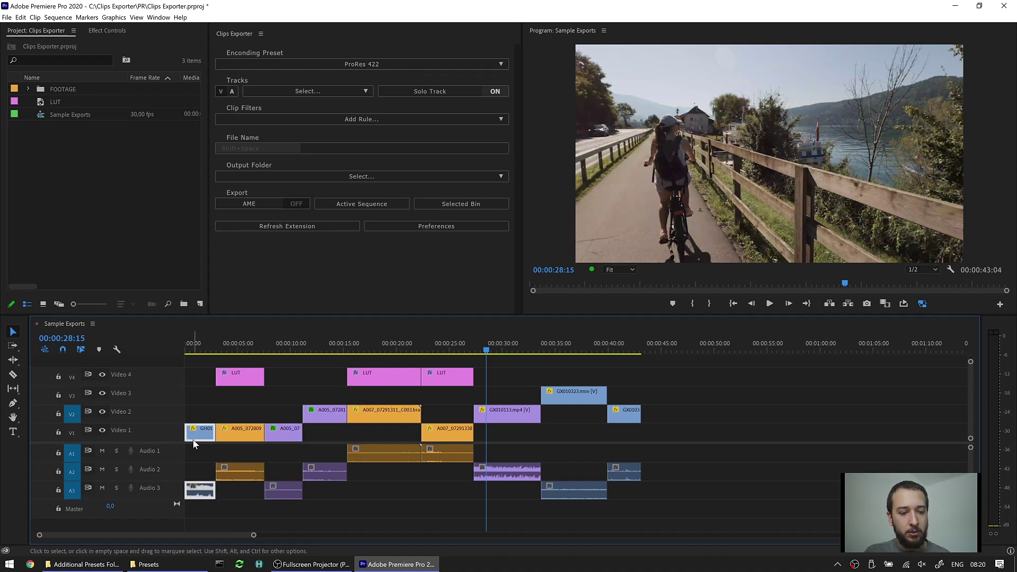
# Step: Solo GH010146.mov at 00:00:01:23 by hiding Video 2, Video 3 and Video 4 and muting Audio 1 and Audio 2
pyautogui.click(102, 412)
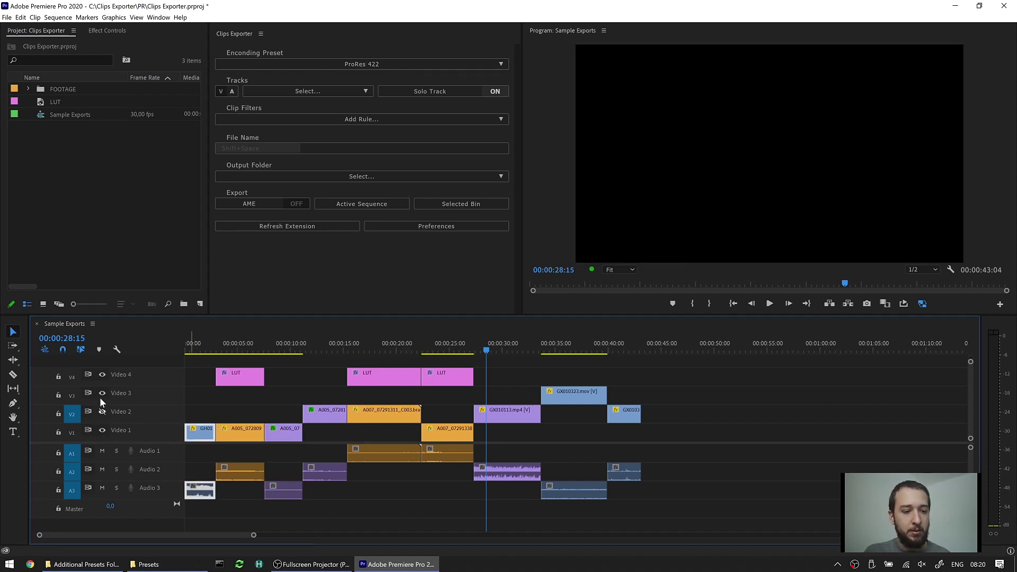
pyautogui.click(101, 396)
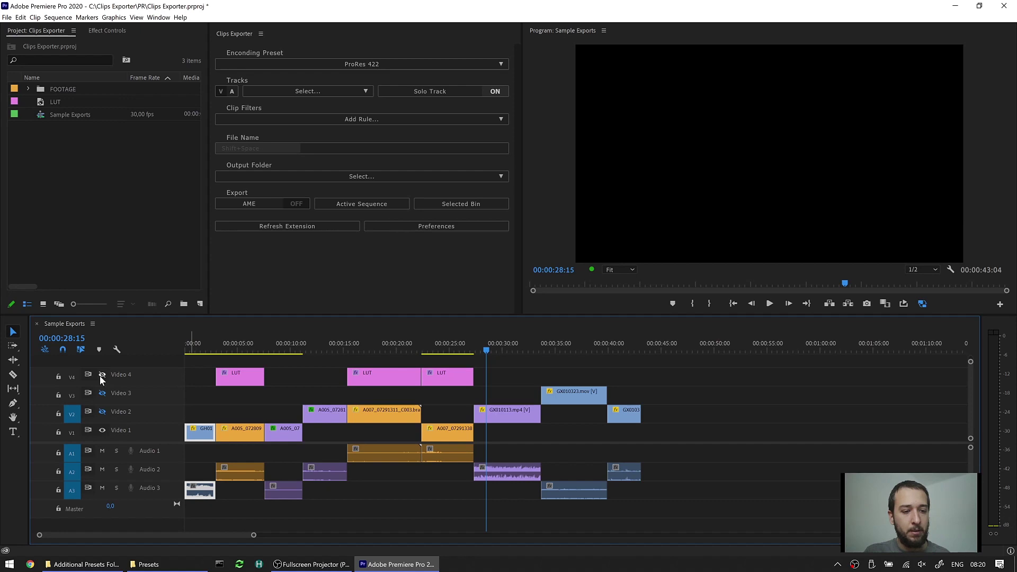
pyautogui.click(204, 343)
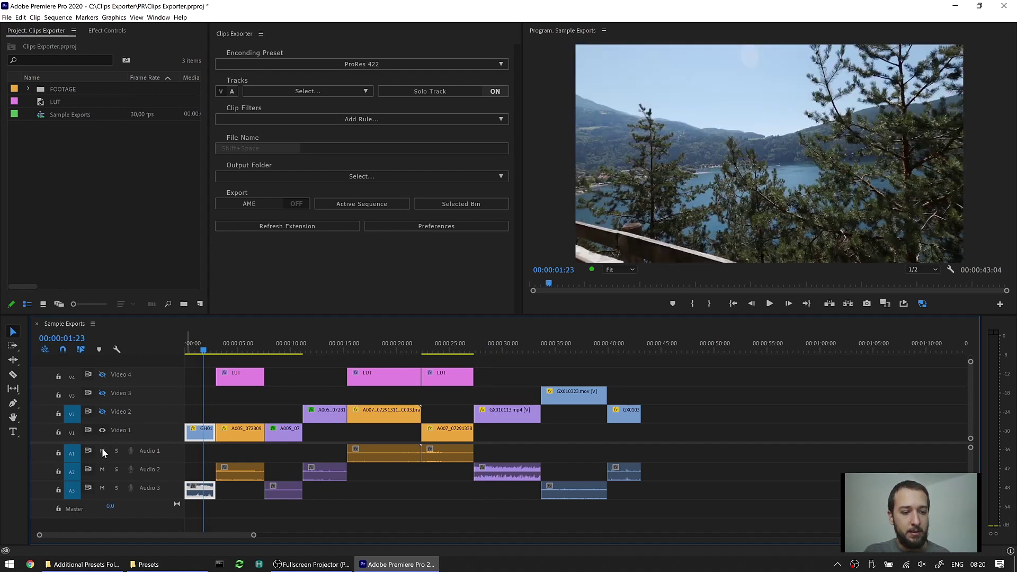
pyautogui.click(101, 470)
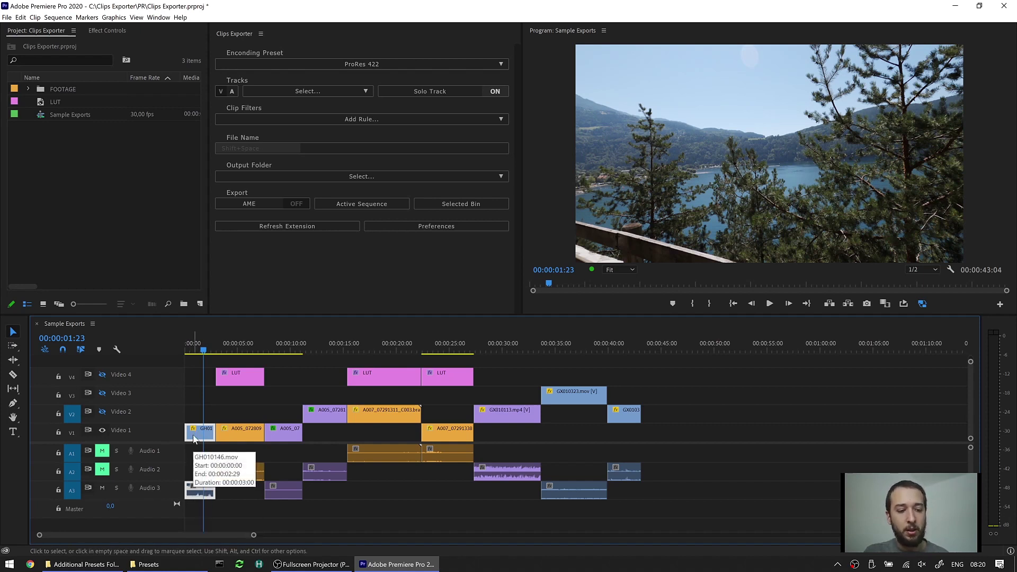
# Step: Solo the second clip on Video 1 at 00:00:04:20 by muting Audio 1 and Audio 3 and unmuting Audio 2
pyautogui.click(251, 435)
pyautogui.click(234, 342)
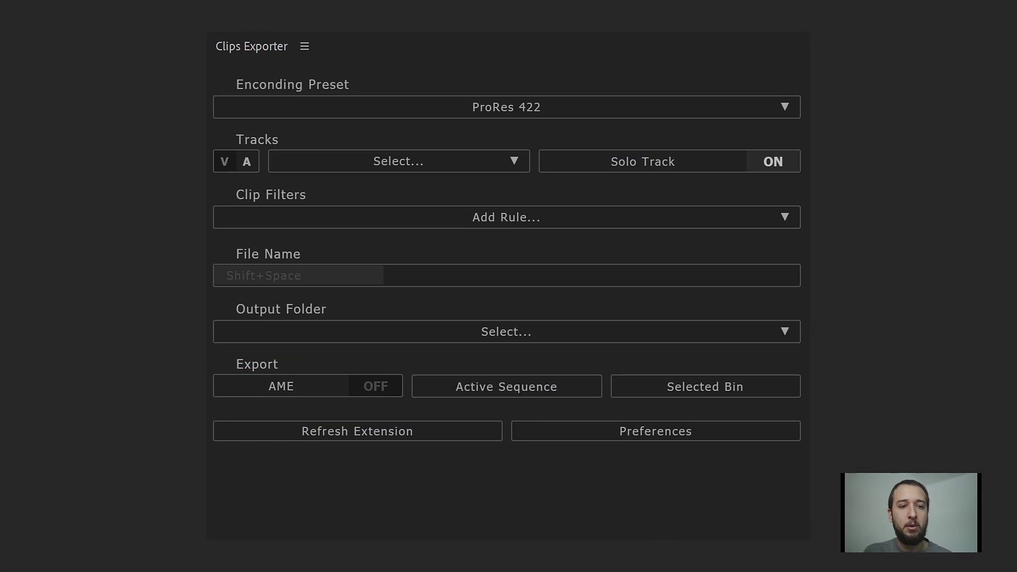
# Step: Try a "Clip name starts with" filter rule set to A007, and remove it
pyautogui.click(789, 220)
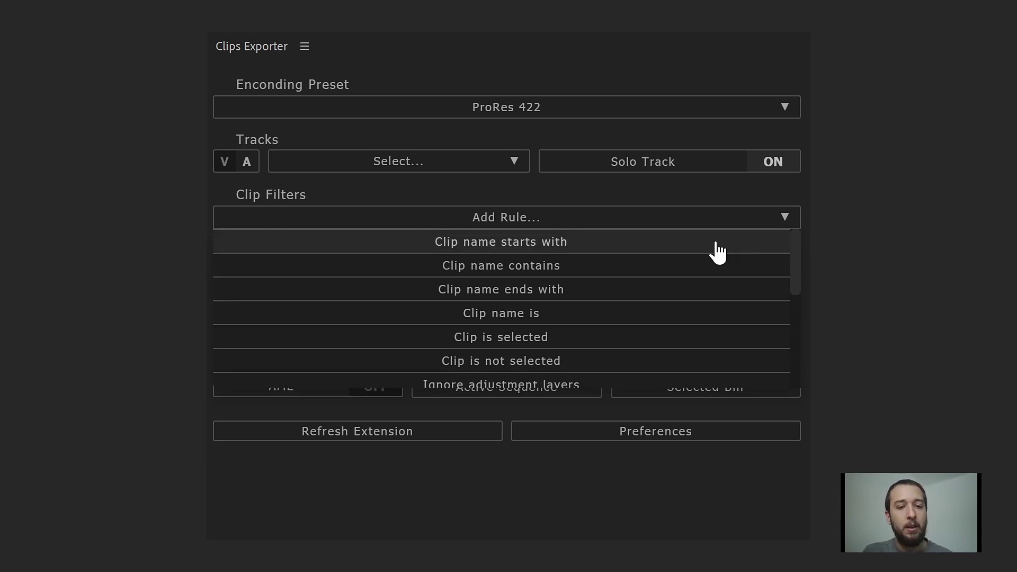
pyautogui.click(694, 253)
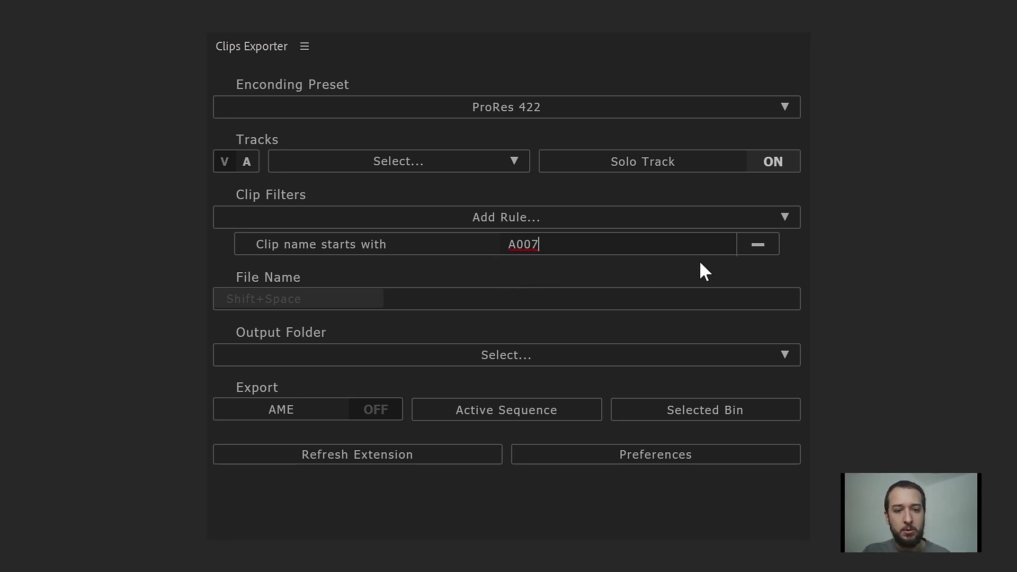
pyautogui.click(758, 245)
# Step: Try a "Clip name is" filter rule set to My MOvie, and remove it
pyautogui.click(710, 219)
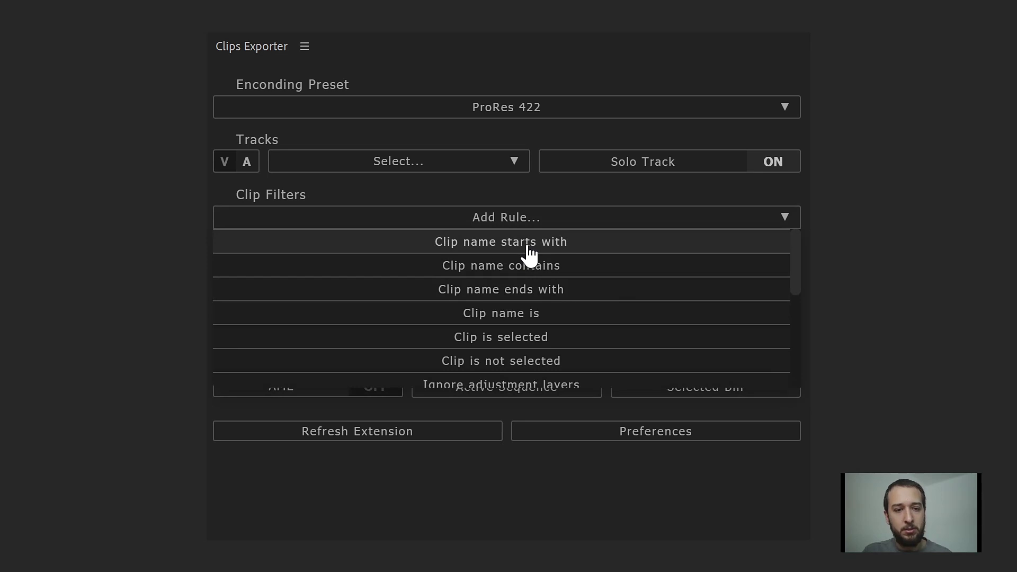
pyautogui.click(574, 317)
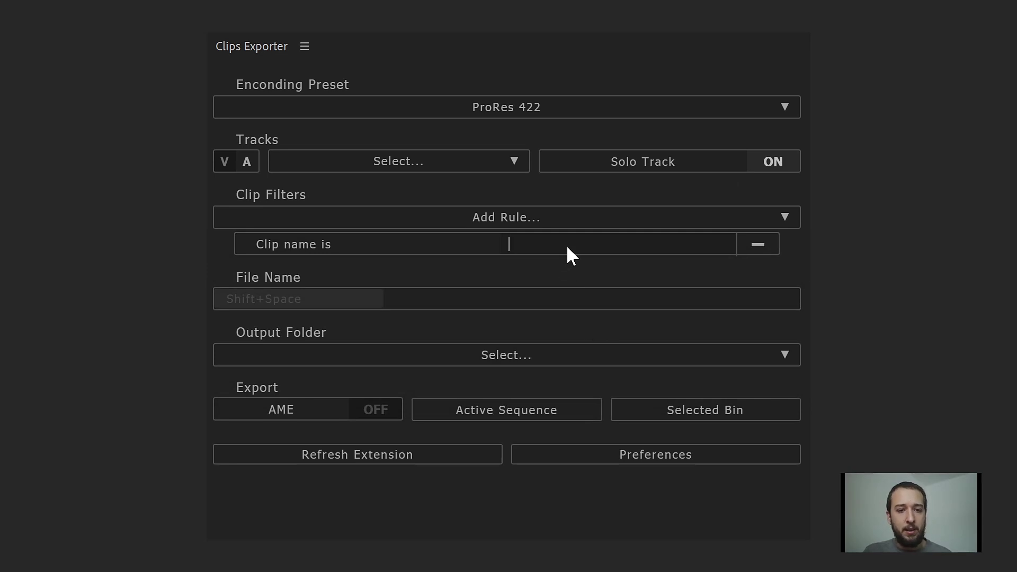
pyautogui.write('My M')
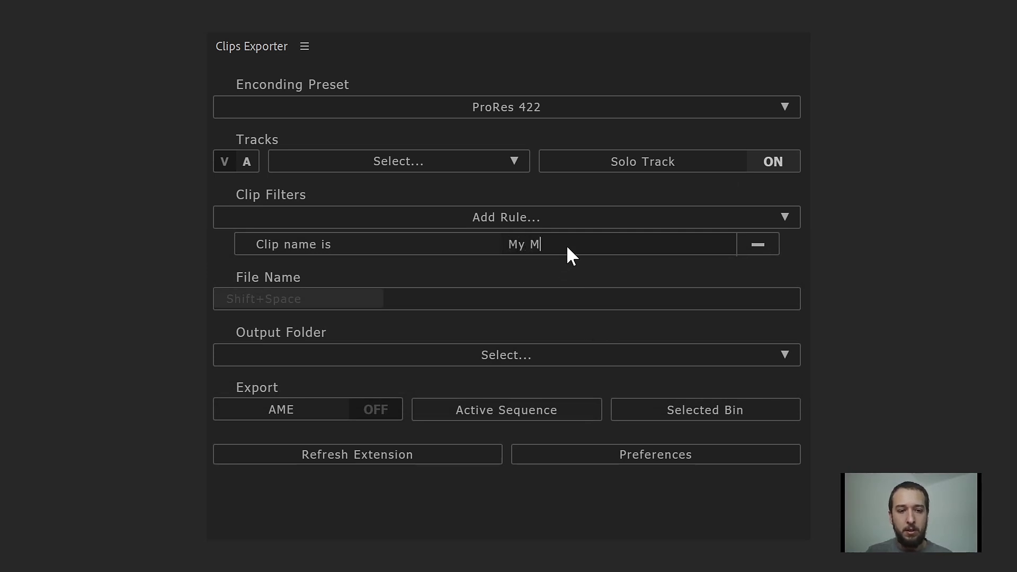
pyautogui.write('Ovie')
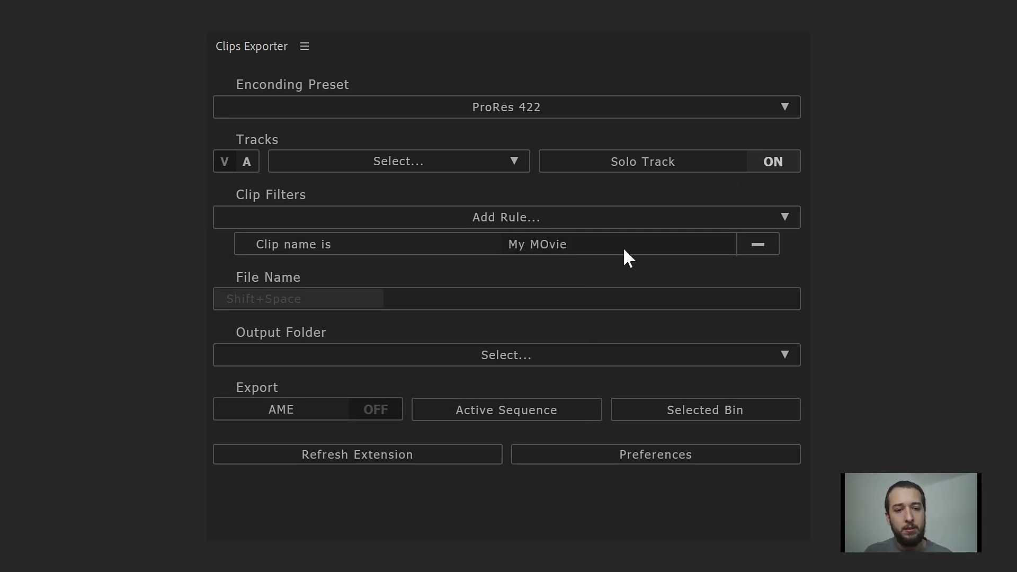
pyautogui.press('Return')
pyautogui.click(759, 245)
# Step: Try a "Clip is selected" filter rule with neighbouring clips on Video 1 and Video 2 selected, and remove the rule
pyautogui.click(613, 218)
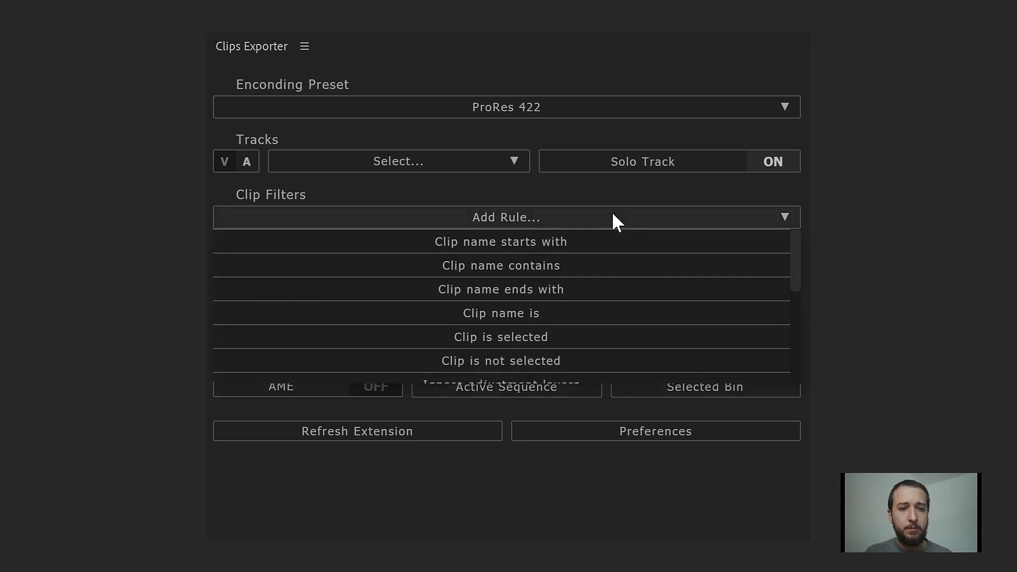
pyautogui.scroll(-3, 618, 291)
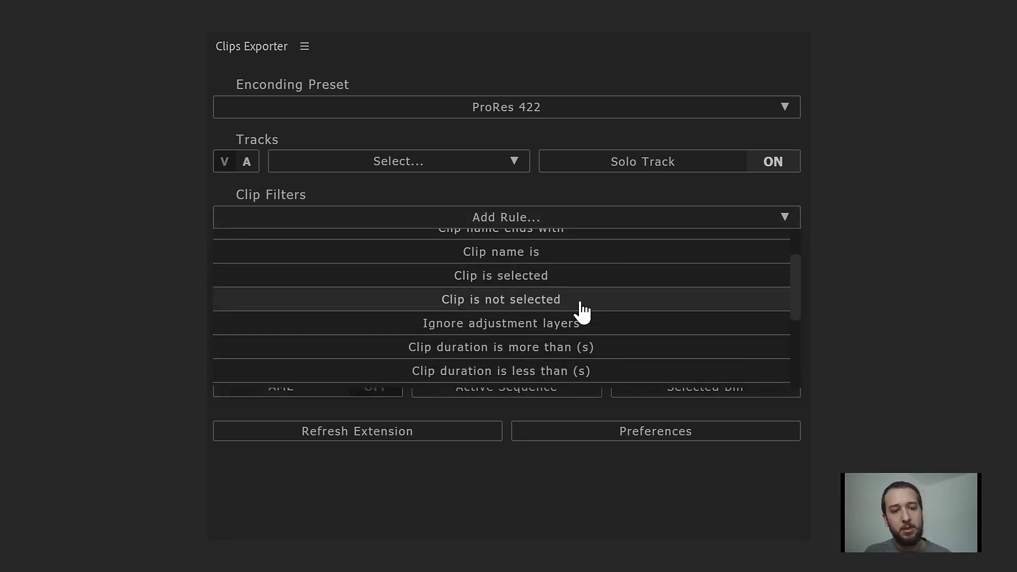
pyautogui.click(558, 286)
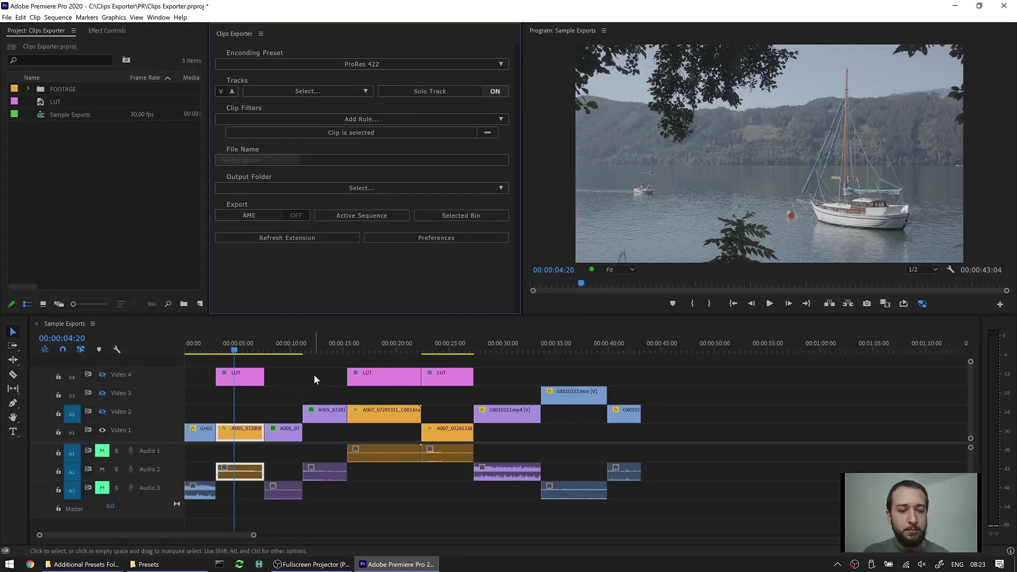
pyautogui.moveTo(253, 405); pyautogui.dragTo(329, 442)
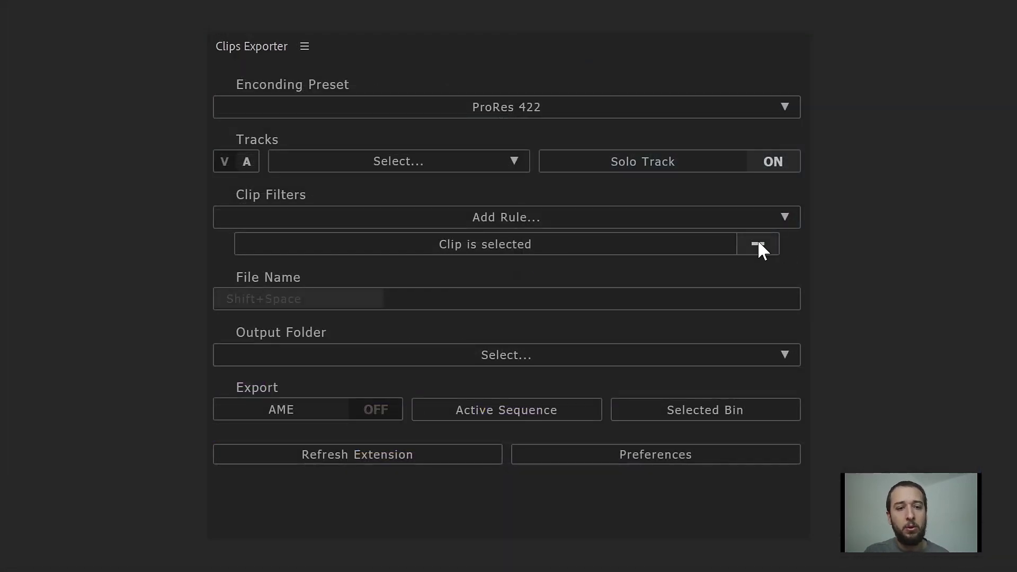
pyautogui.click(758, 244)
# Step: Try filter rules for clip durations of more than 5 s and less than 10 s, and remove both rules
pyautogui.click(785, 218)
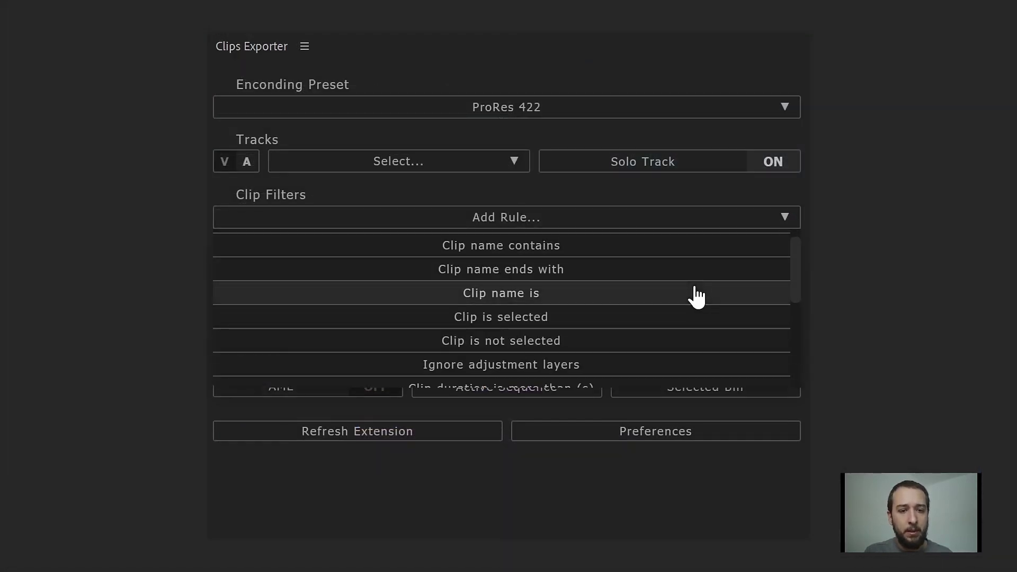
pyautogui.scroll(-3, 693, 295)
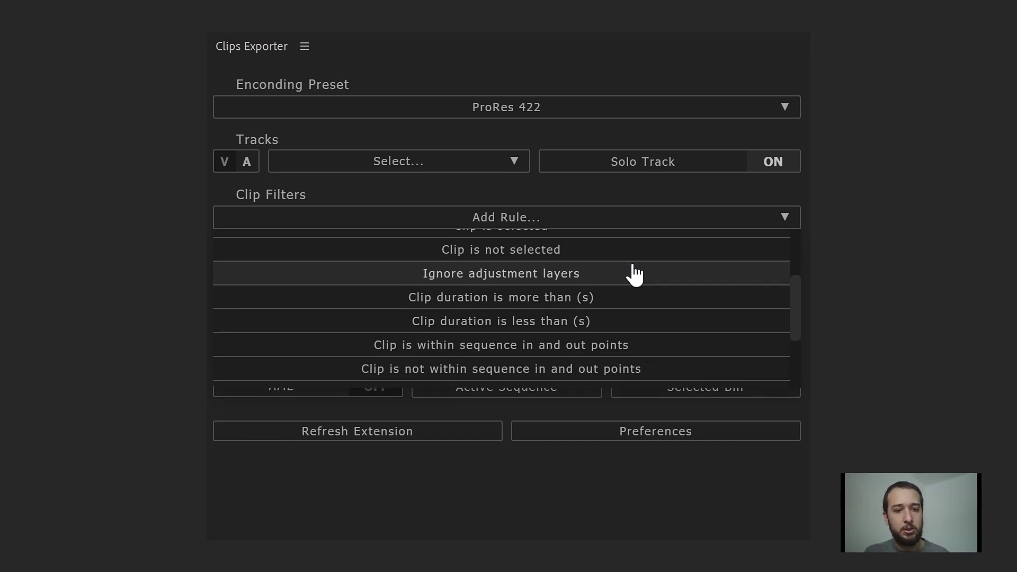
pyautogui.click(625, 307)
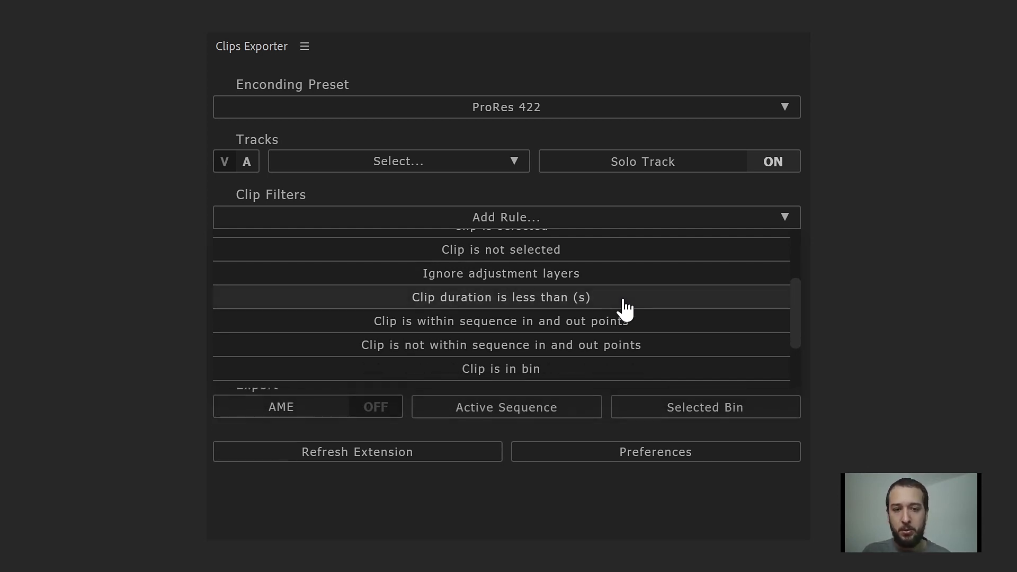
pyautogui.click(694, 298)
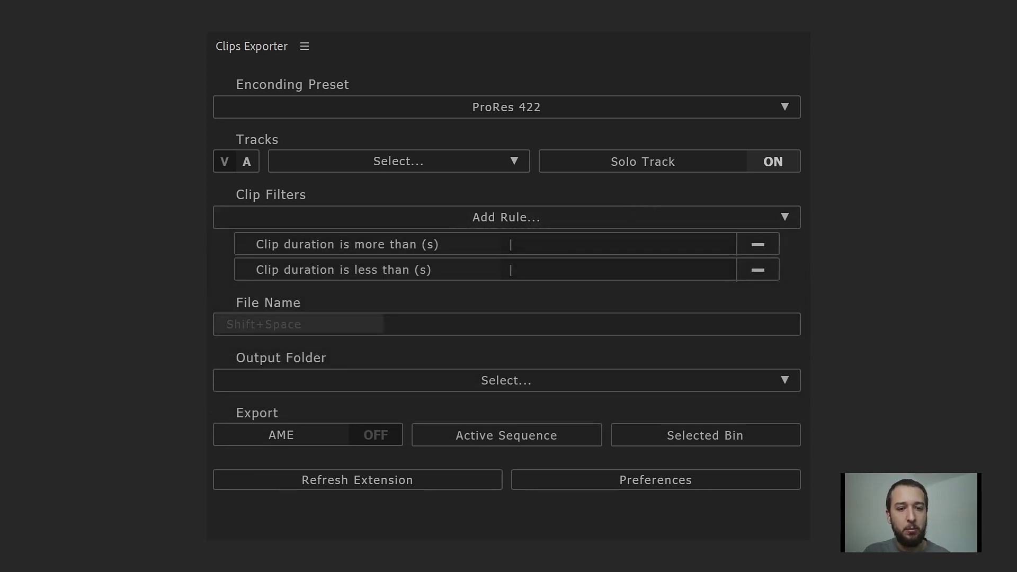
pyautogui.click(571, 246)
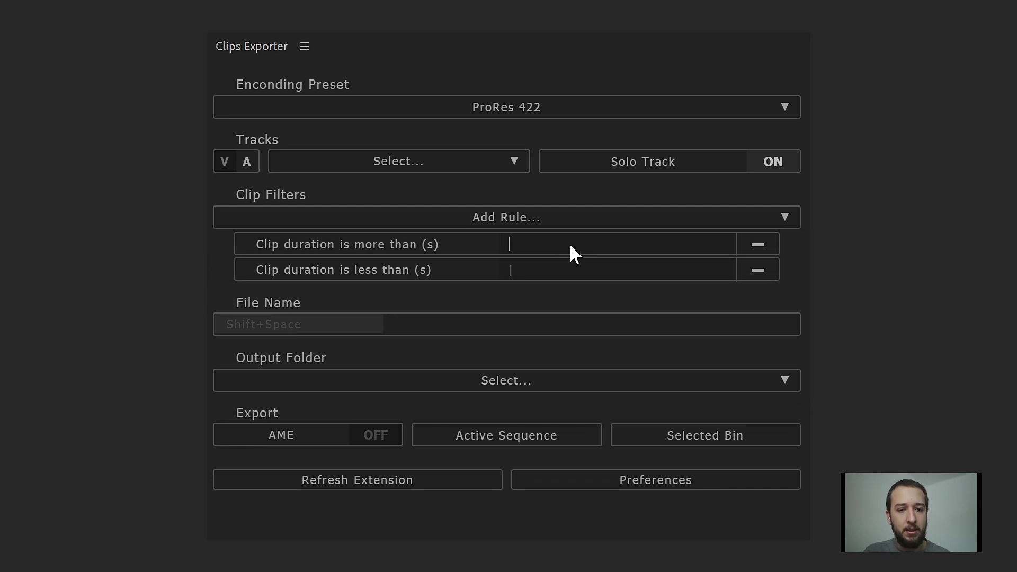
pyautogui.write('5')
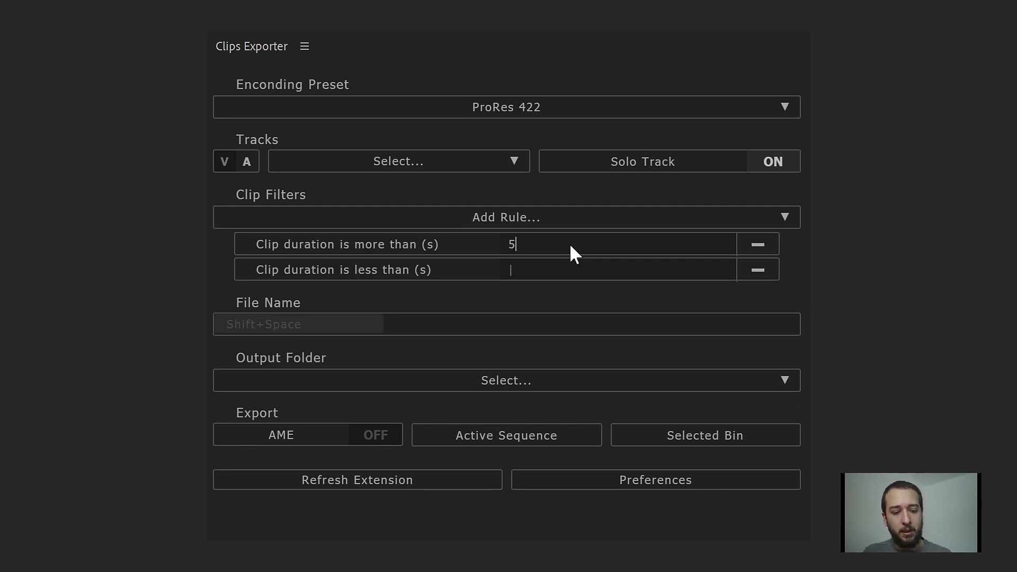
pyautogui.click(564, 267)
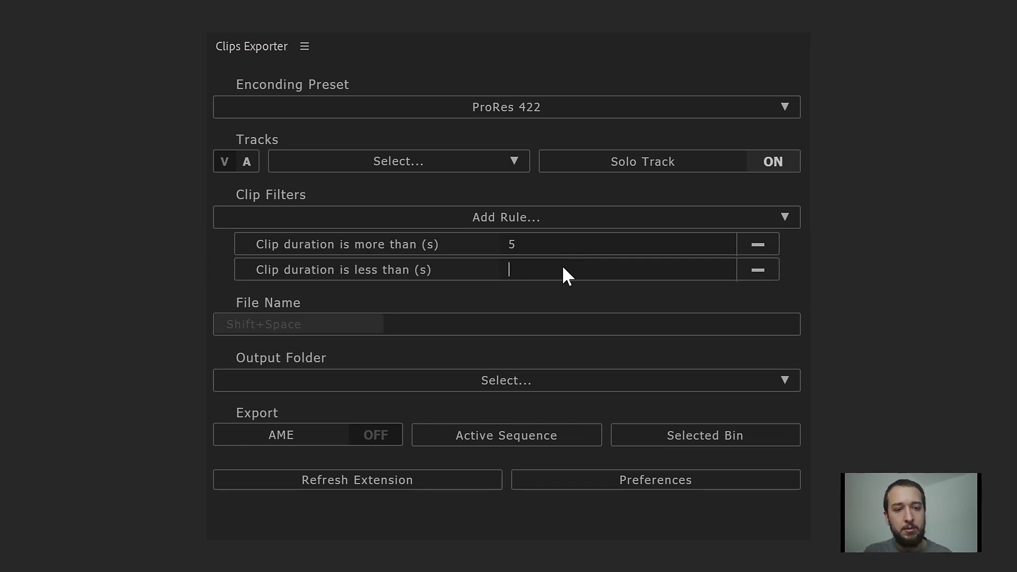
pyautogui.write('10')
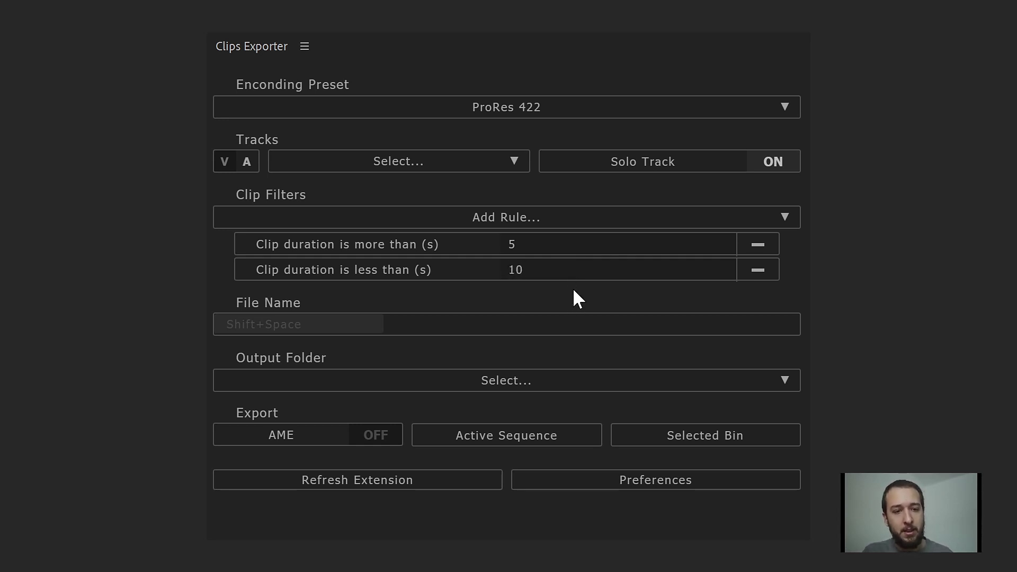
pyautogui.click(764, 266)
pyautogui.click(761, 245)
# Step: Try a "Clip is within sequence in and out points" filter rule with in 00:00:09:20 and out 00:00:24:11 marked, and clear both points and the rule
pyautogui.click(737, 219)
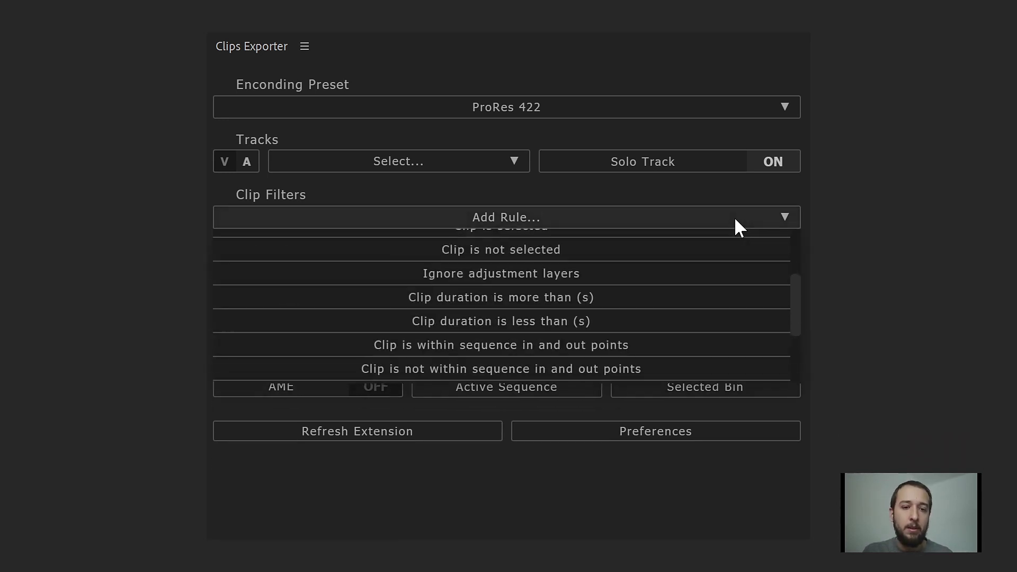
pyautogui.scroll(-4, 700, 312)
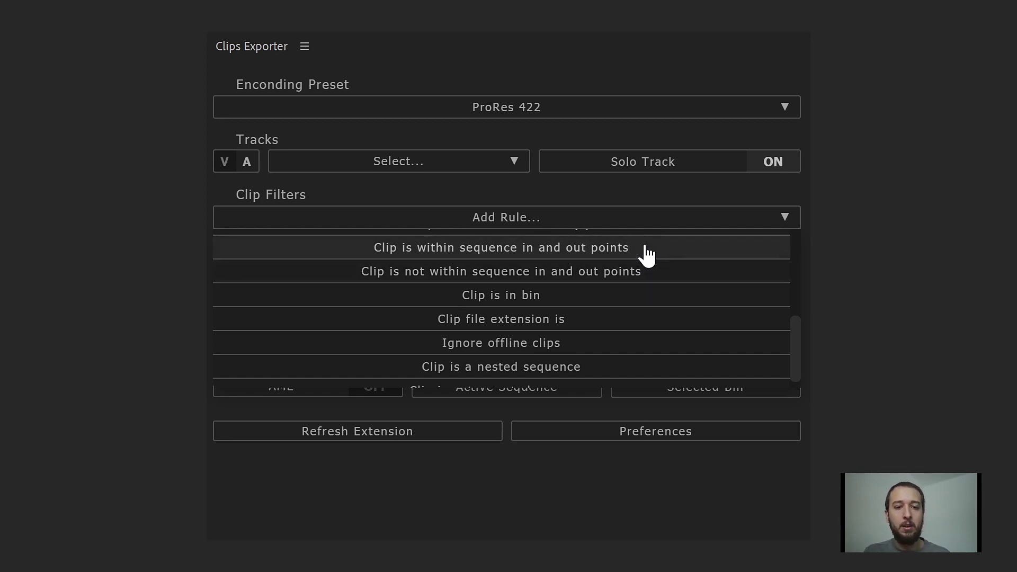
pyautogui.click(647, 255)
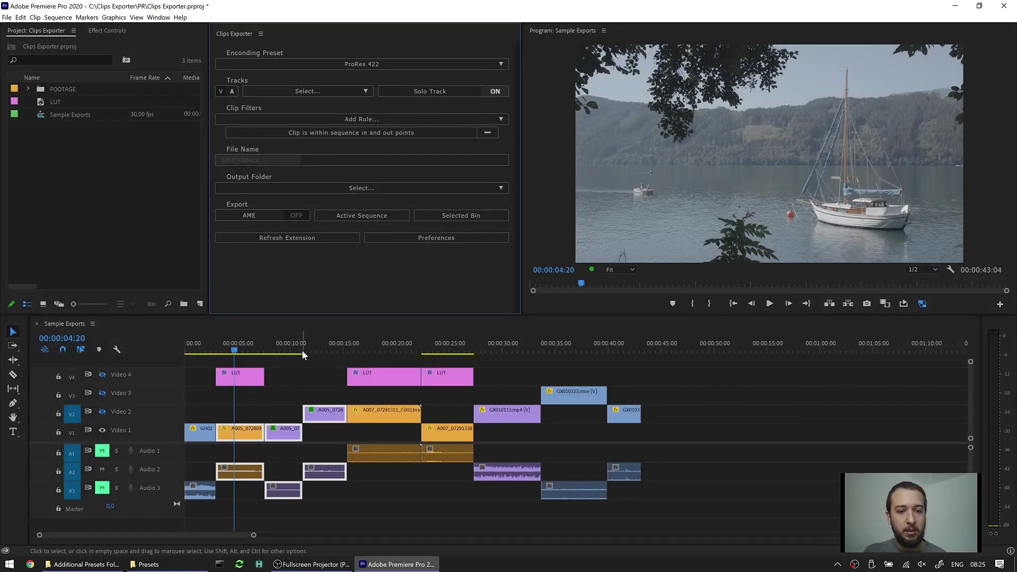
pyautogui.click(287, 350)
pyautogui.press('i')
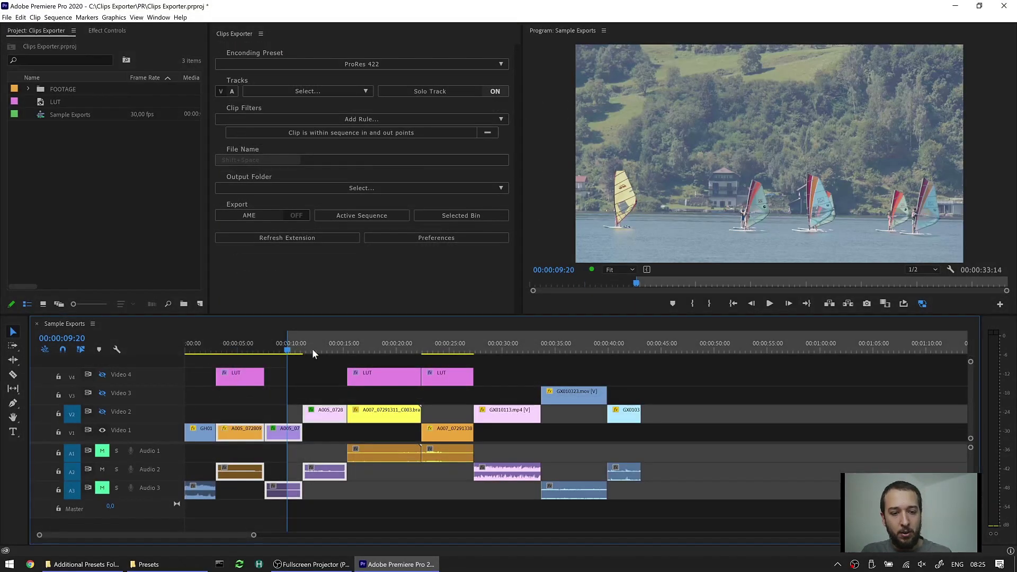
pyautogui.click(444, 347)
pyautogui.press('o')
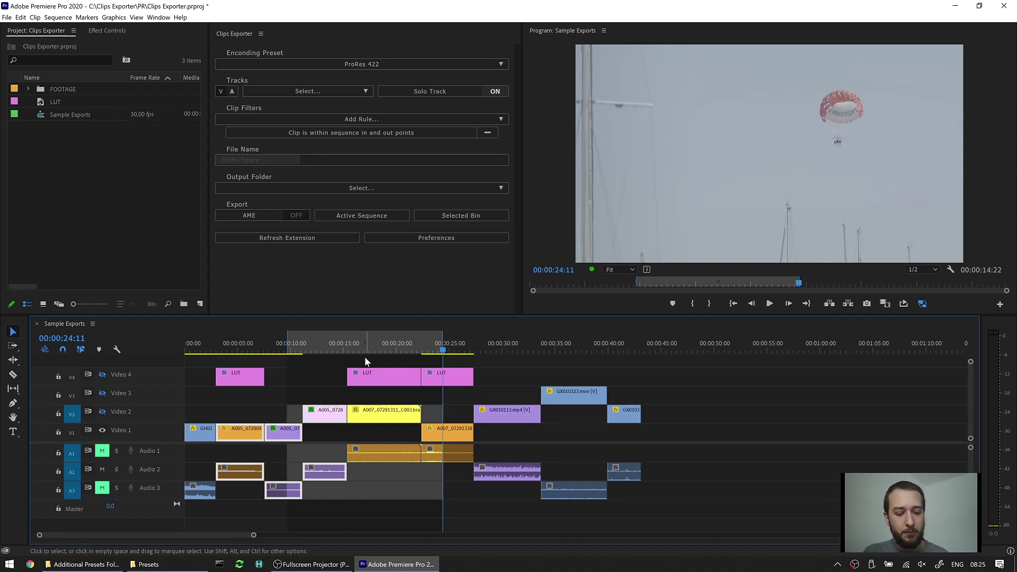
pyautogui.hotkey('ctrl', 'shift', 'x')
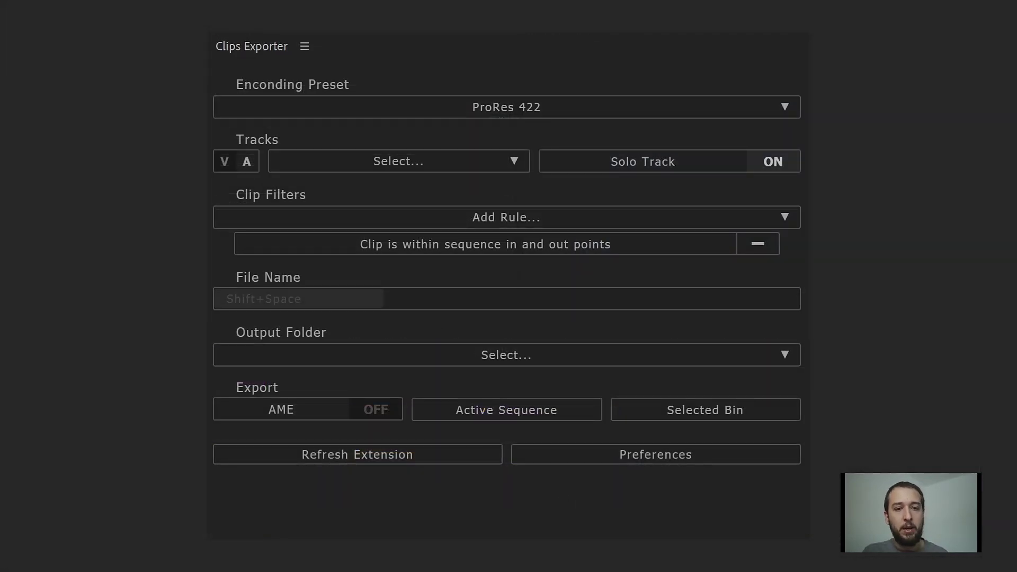
pyautogui.click(760, 244)
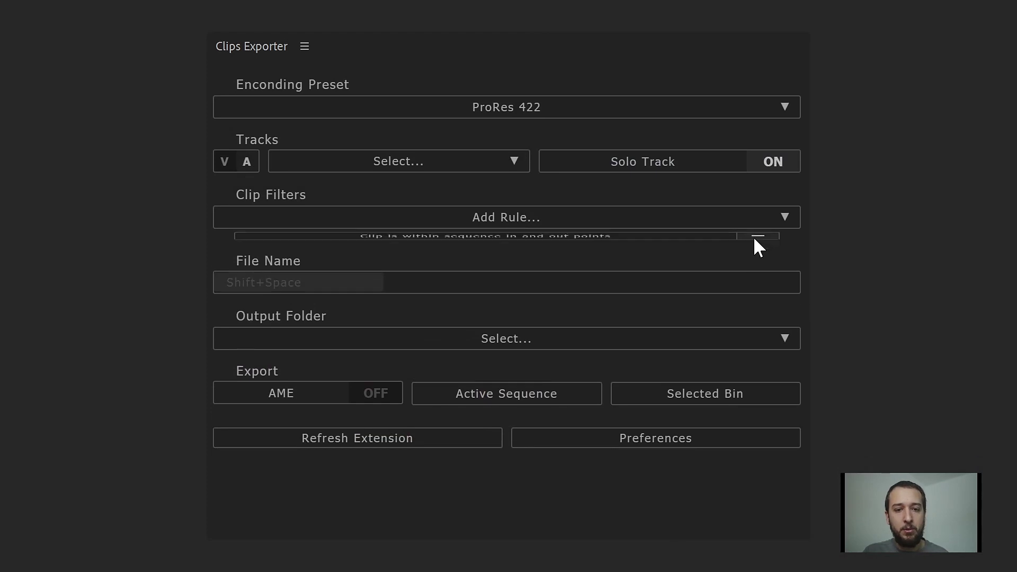
# Step: Add a "Clip is in bin" filter rule set to MyBin
pyautogui.click(719, 214)
pyautogui.scroll(-1, 656, 297)
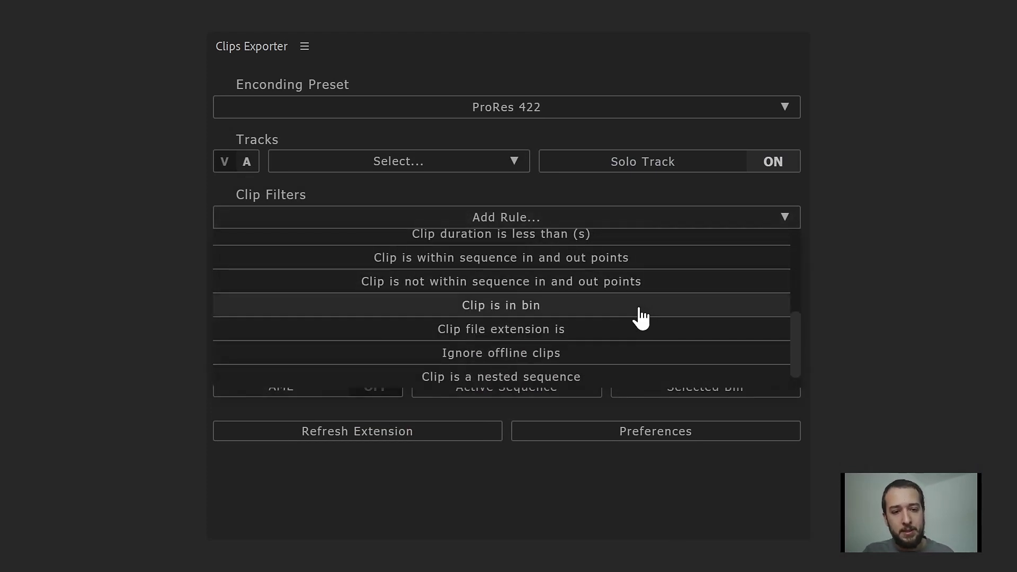
pyautogui.click(641, 312)
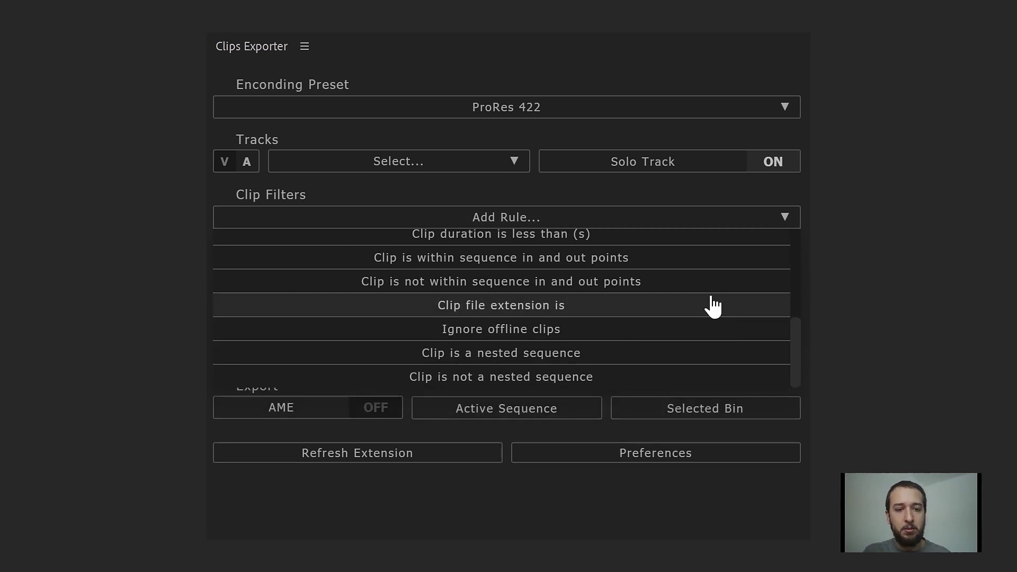
pyautogui.write('MyBin')
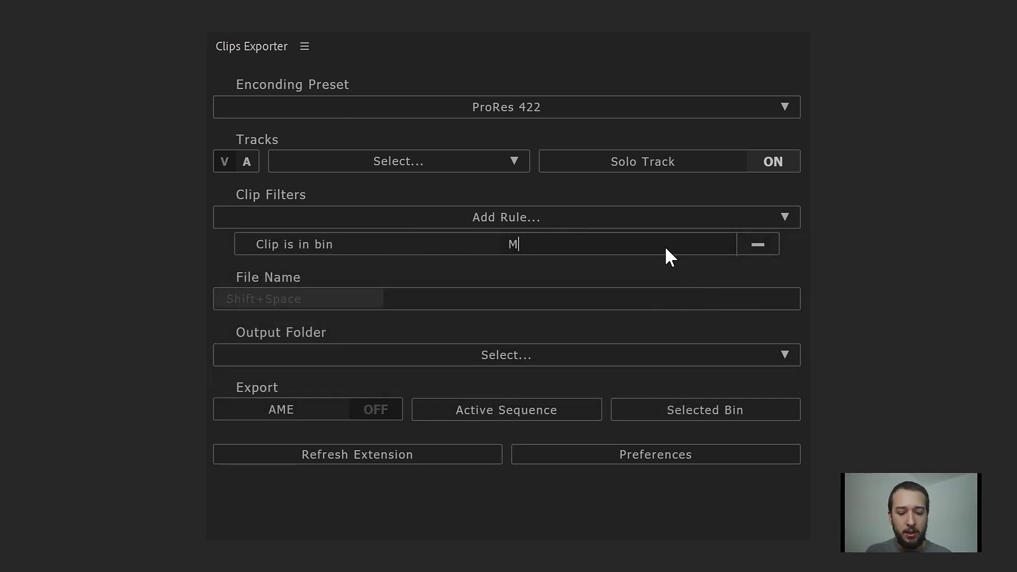
pyautogui.click(611, 277)
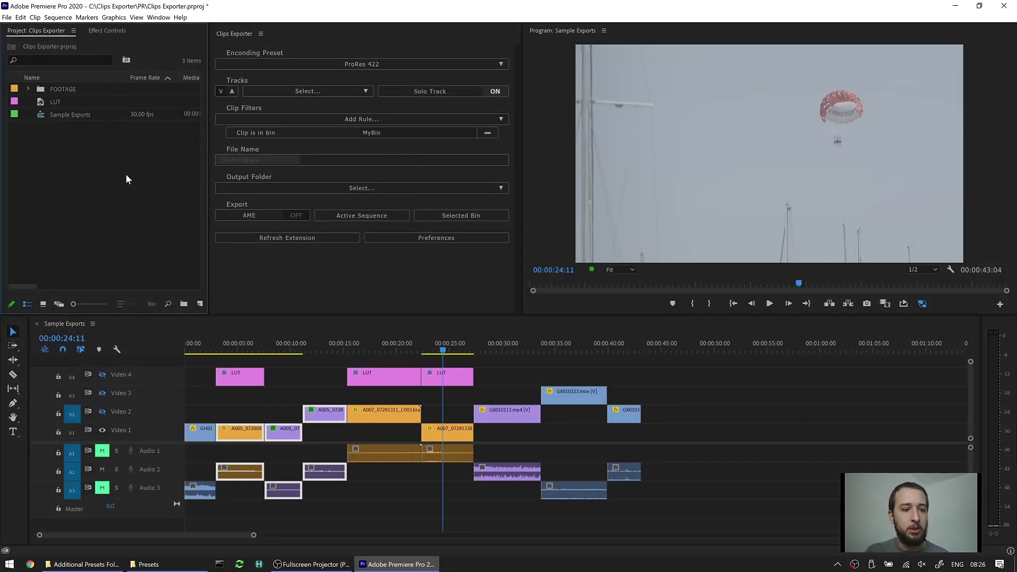
# Step: Create a project bin named MyBin and move the clip A005_07280928_C002 from the FOOTAGE bin into it
pyautogui.hotkey('ctrl', 'b')
pyautogui.write('M')
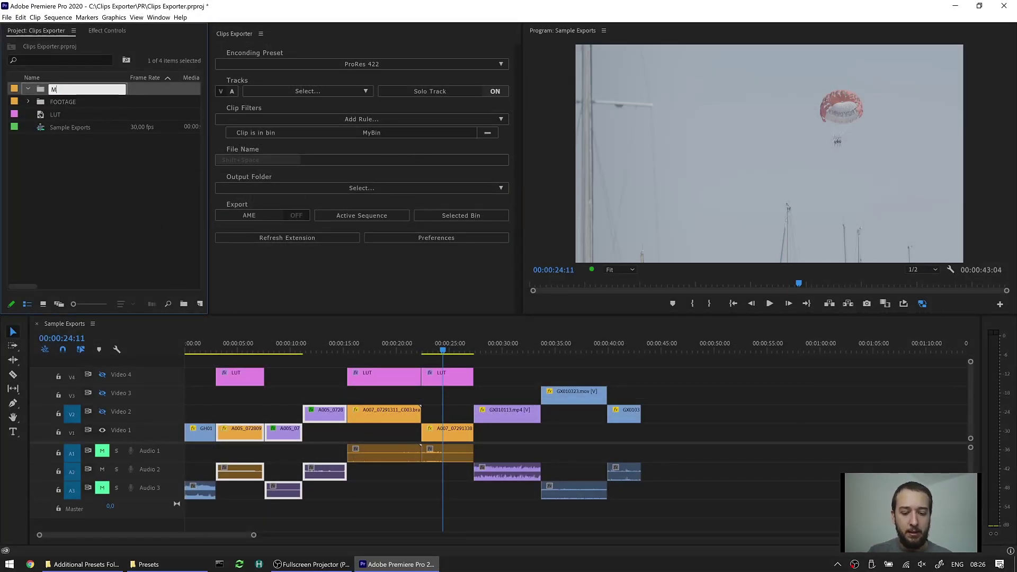
pyautogui.write('yBin')
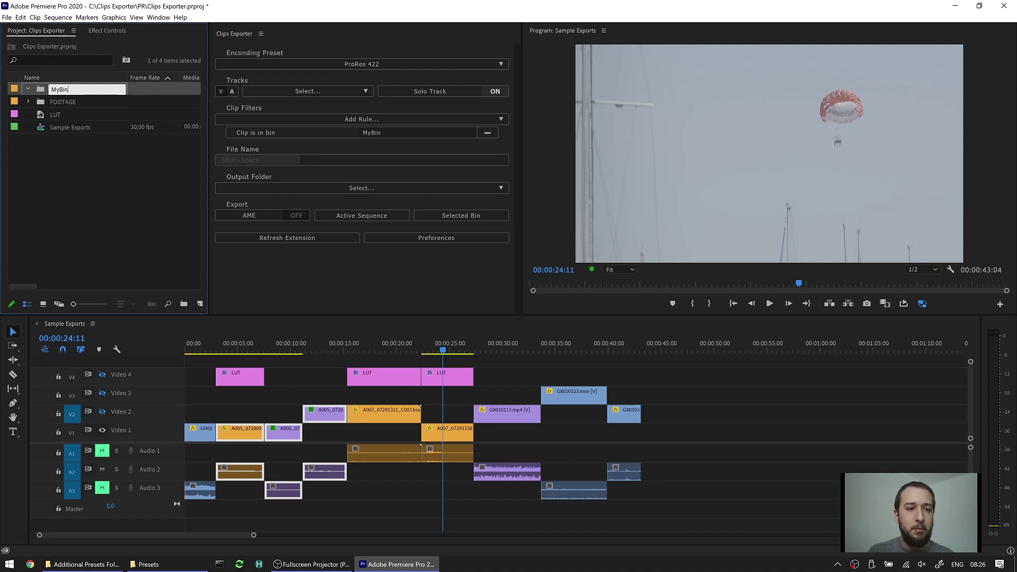
pyautogui.press('Tab')
pyautogui.click(27, 101)
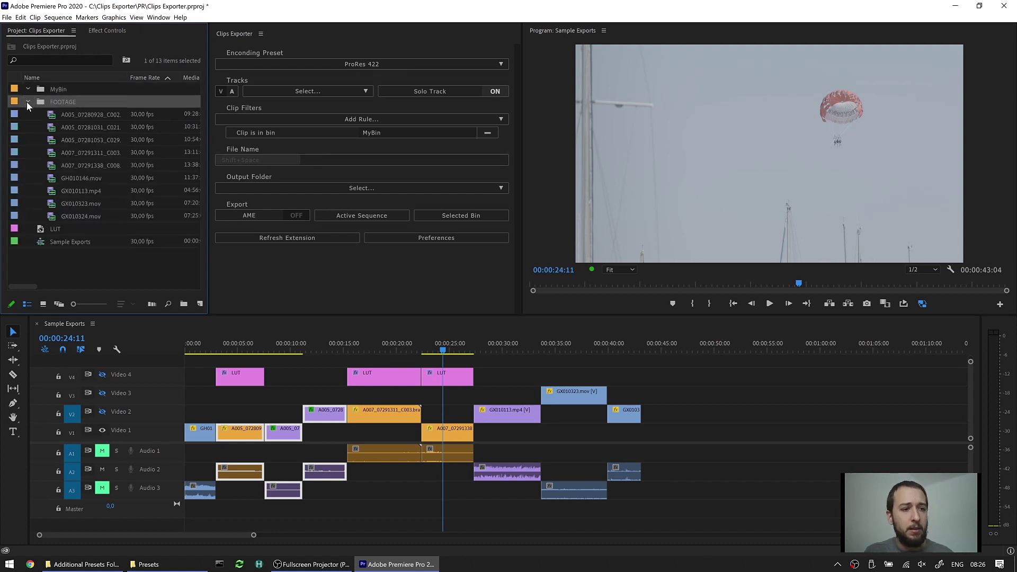
pyautogui.moveTo(78, 116); pyautogui.dragTo(53, 89)
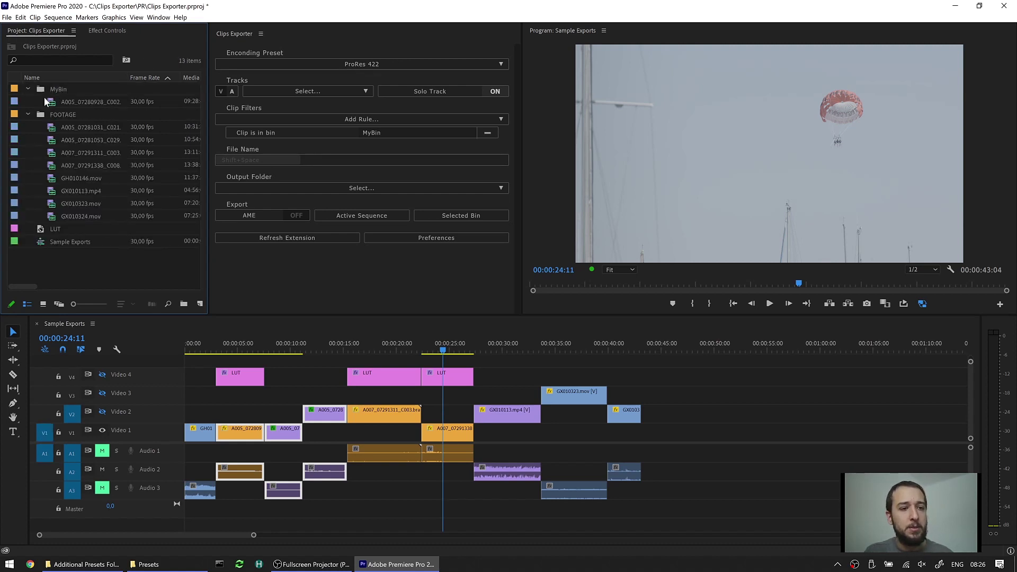
pyautogui.click(28, 113)
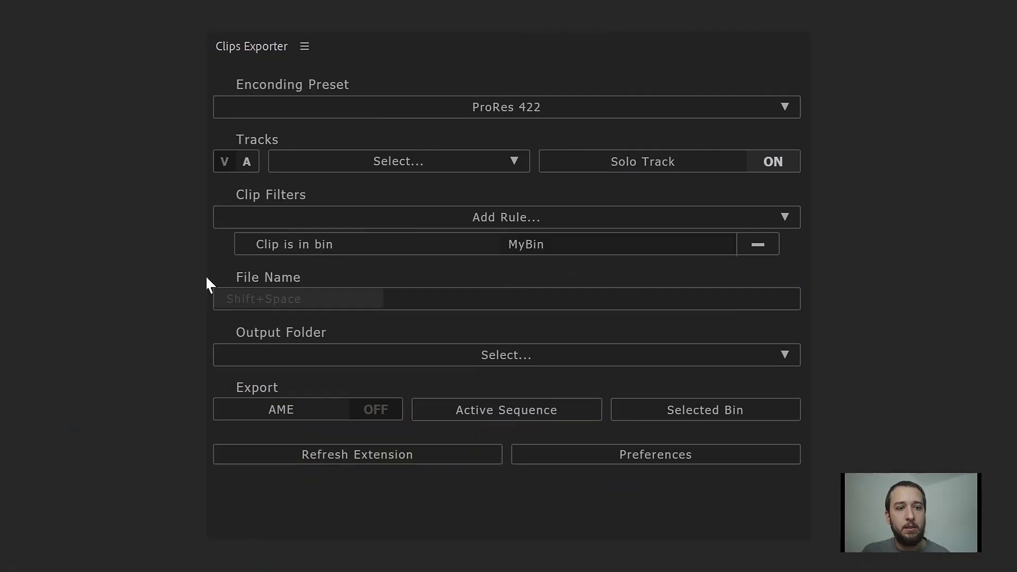
# Step: Remove the "Clip is in bin" rule and look through the other available filter rules
pyautogui.click(761, 252)
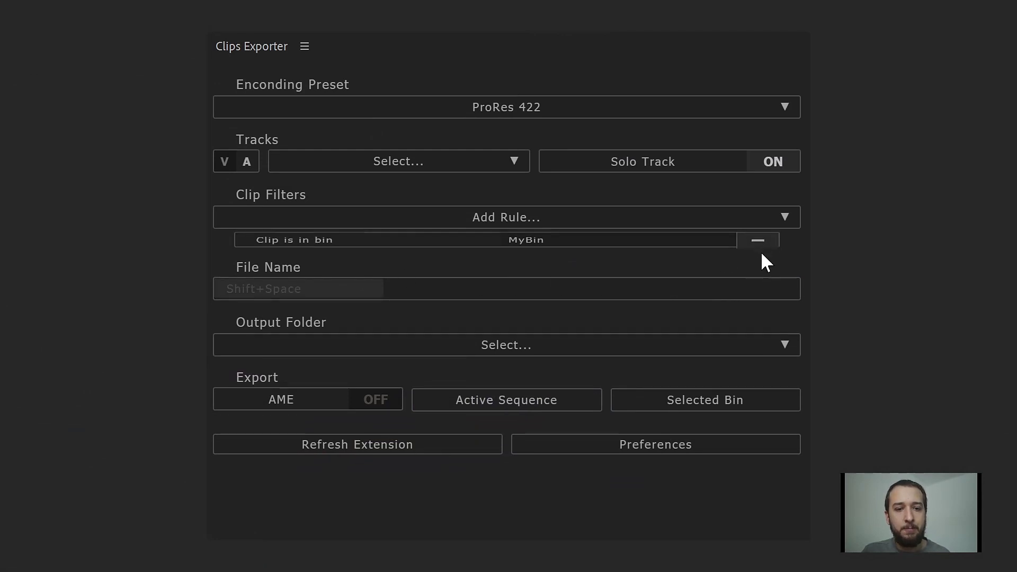
pyautogui.click(721, 216)
pyautogui.scroll(-1, 609, 310)
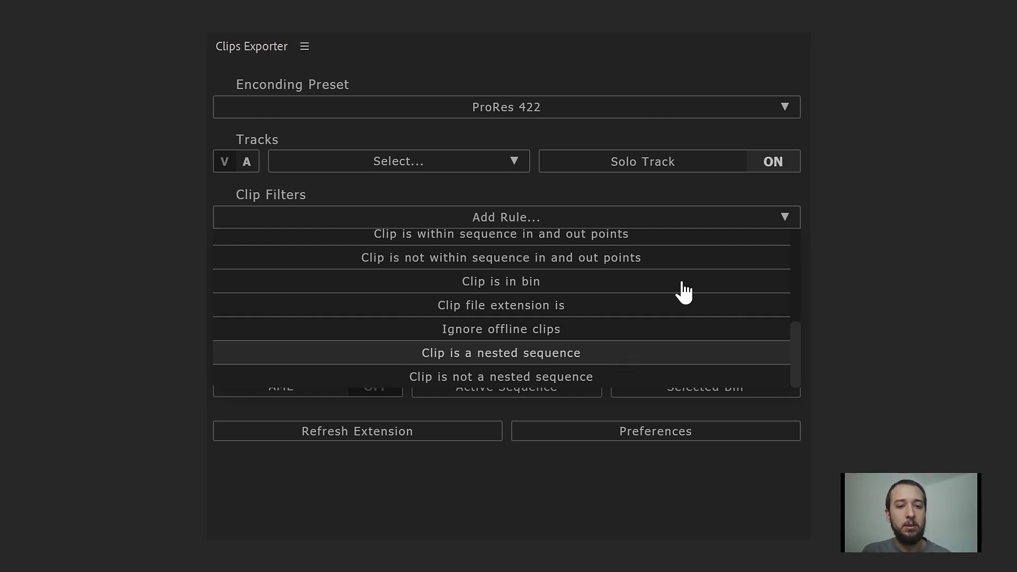
pyautogui.click(740, 217)
pyautogui.click(740, 217)
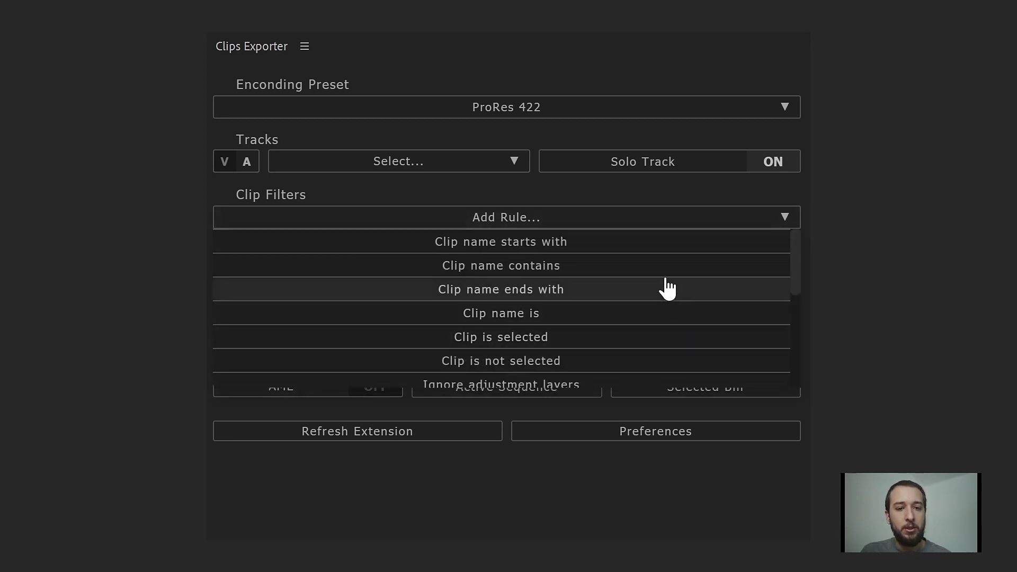
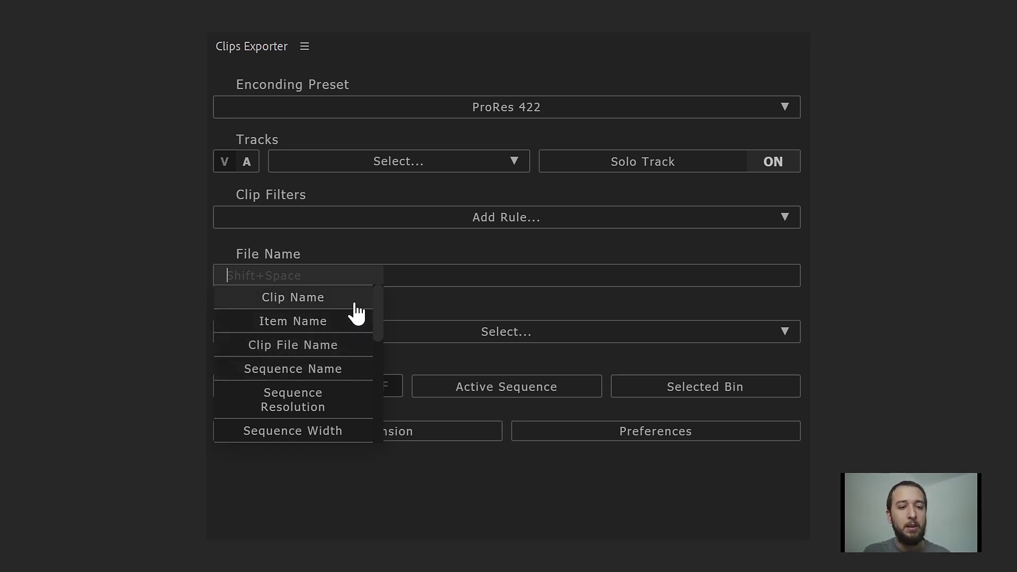
# Step: Look through the first file-name variables, try 1920x1080 as the export file name, and clear it
pyautogui.scroll(-1, 339, 360)
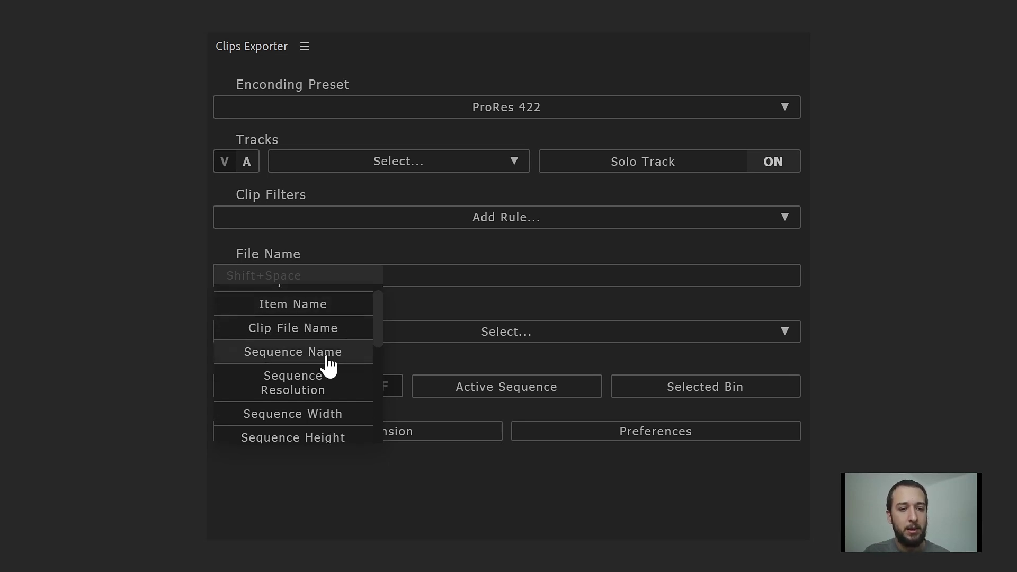
pyautogui.scroll(-1, 328, 364)
pyautogui.scroll(-3, 344, 360)
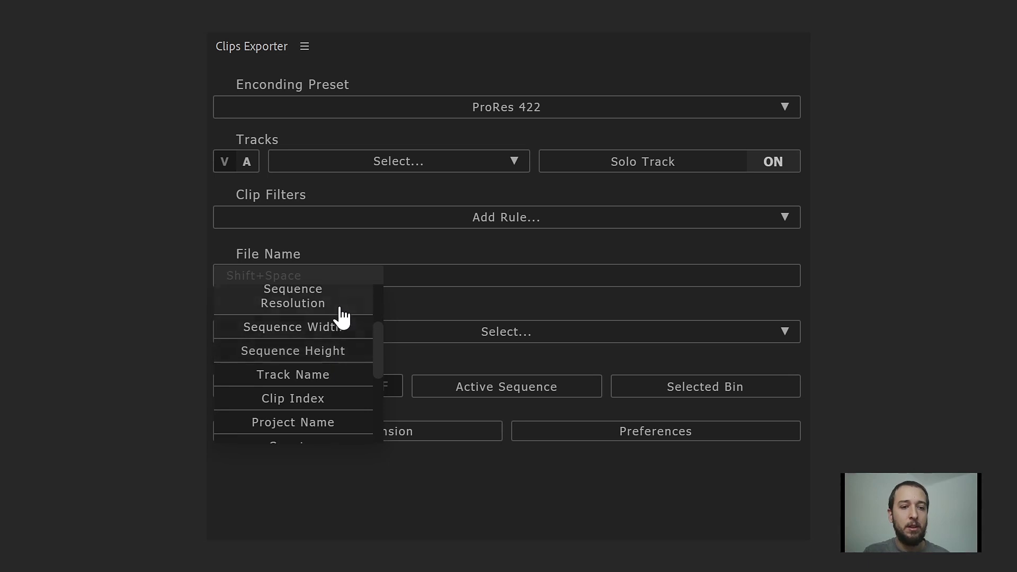
pyautogui.write('1920x')
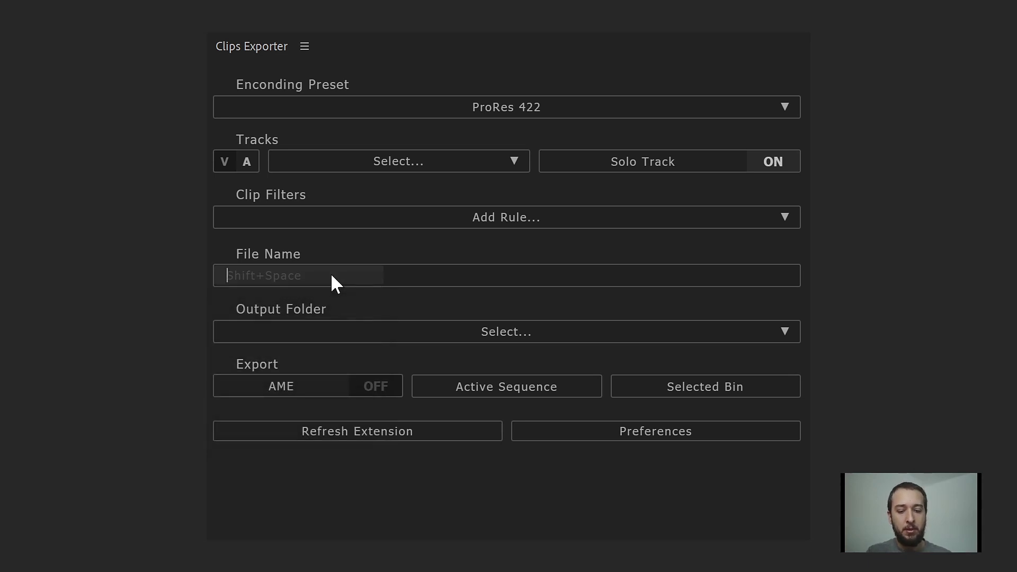
pyautogui.write('1080')
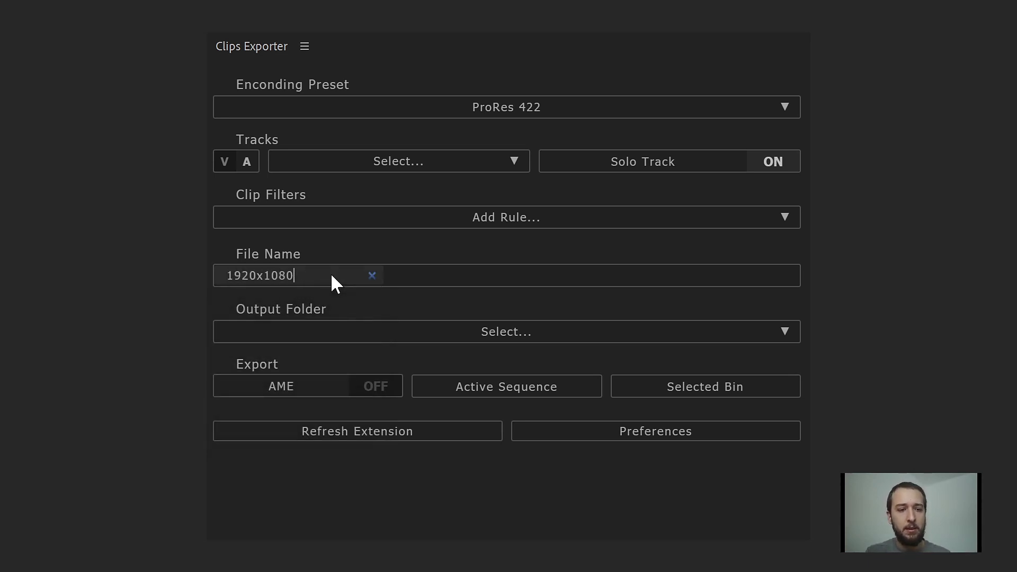
pyautogui.press('BackSpace')
pyautogui.press('BackSpace')
pyautogui.press('BackSpace')
pyautogui.press('BackSpace')
pyautogui.press('BackSpace')
pyautogui.press('BackSpace')
pyautogui.press('BackSpace')
pyautogui.press('BackSpace')
pyautogui.press('BackSpace')
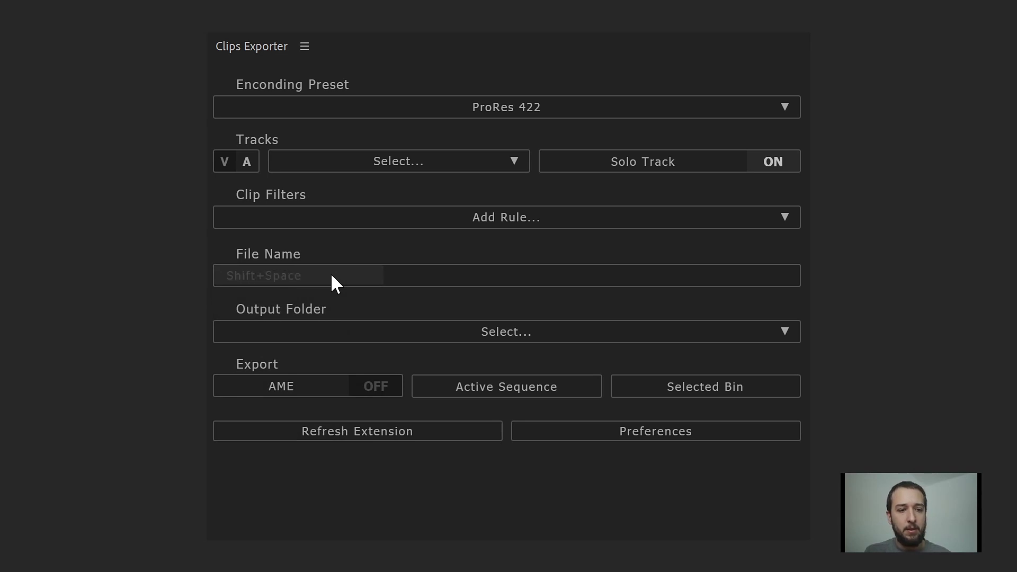
# Step: Examine the remaining file-name variables, from sequence dimensions, track name and clip index to the counter and date and time parts
pyautogui.hotkey('shift', 'space')
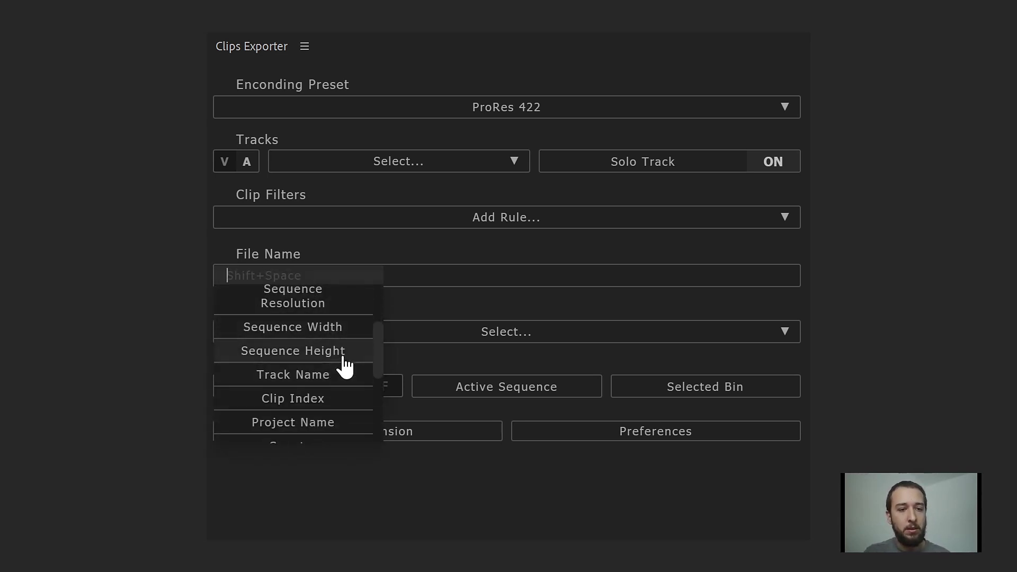
pyautogui.scroll(-1, 345, 360)
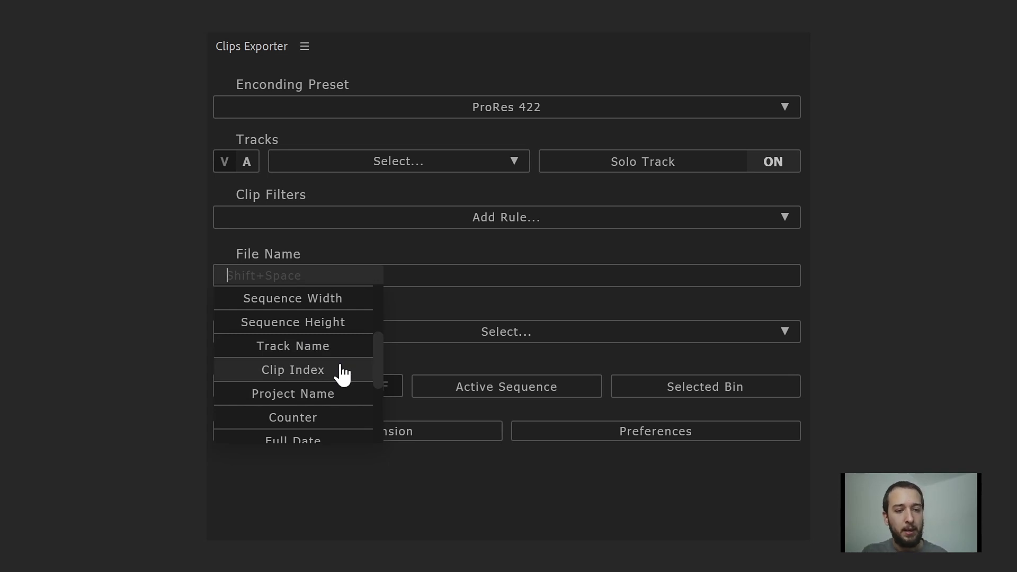
pyautogui.scroll(-1, 343, 373)
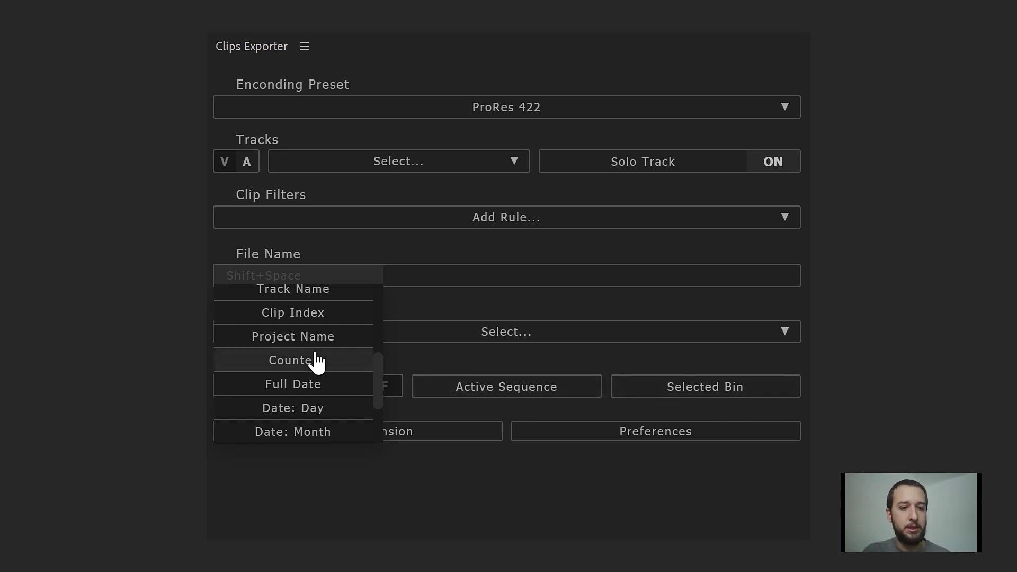
pyautogui.scroll(-1, 317, 362)
pyautogui.scroll(1, 316, 361)
pyautogui.scroll(-2, 316, 362)
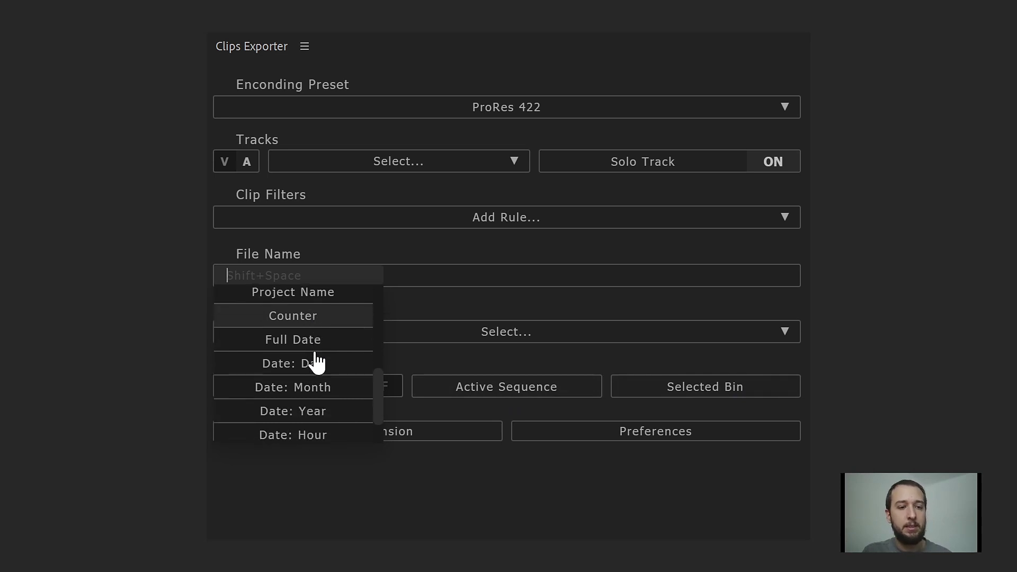
pyautogui.scroll(-1, 316, 362)
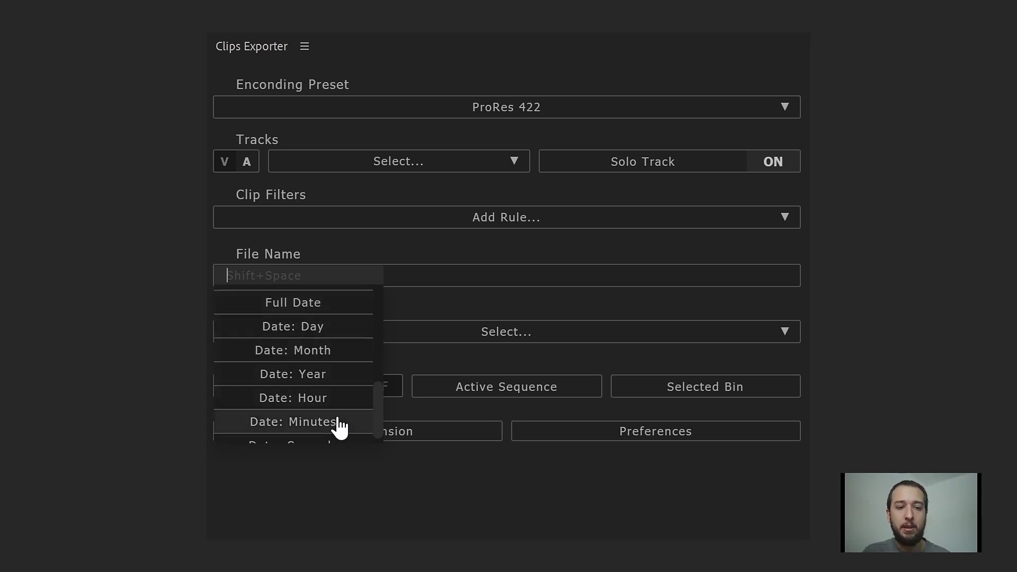
pyautogui.scroll(-1, 339, 426)
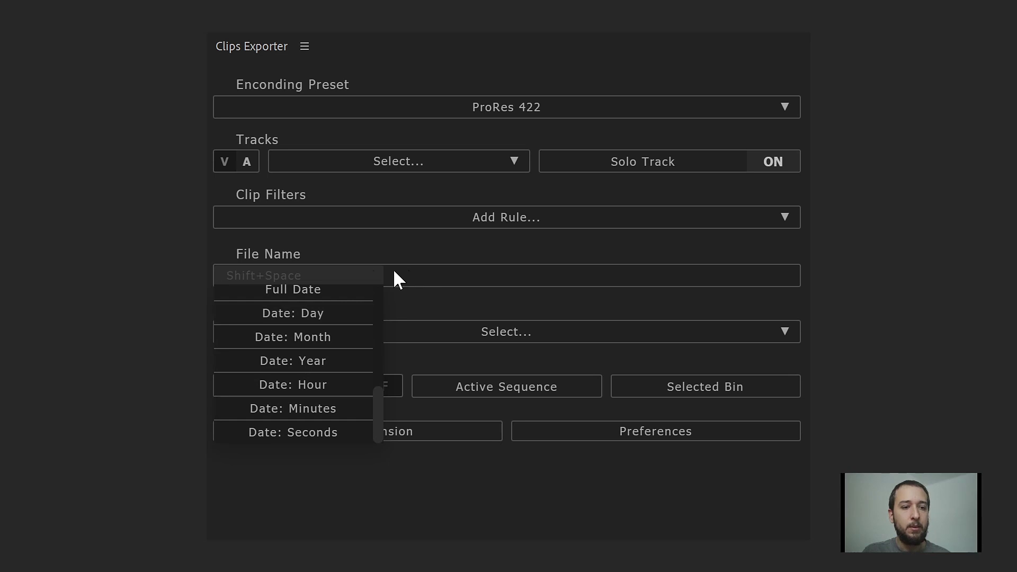
pyautogui.click(336, 273)
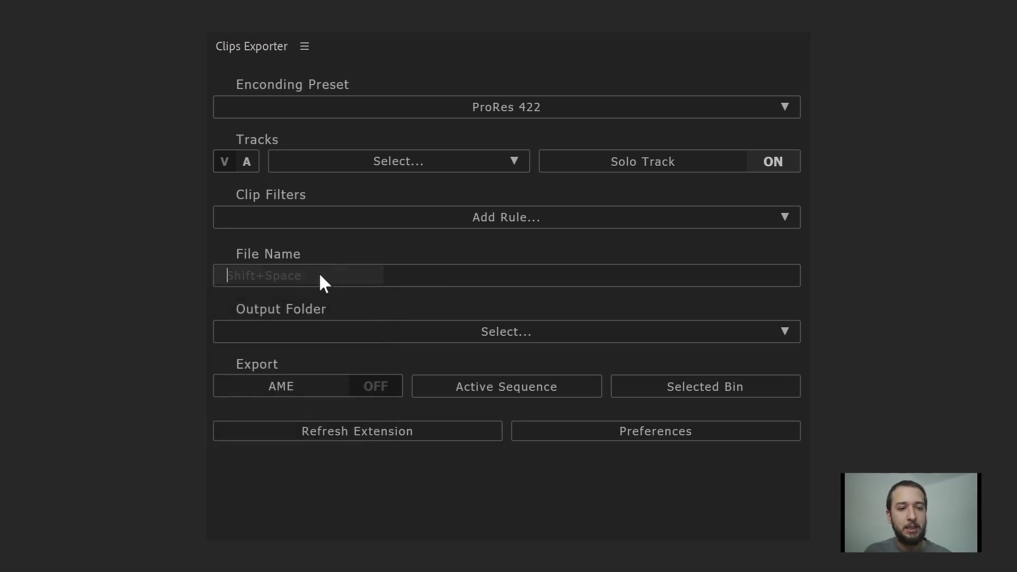
pyautogui.hotkey('shift', 'space')
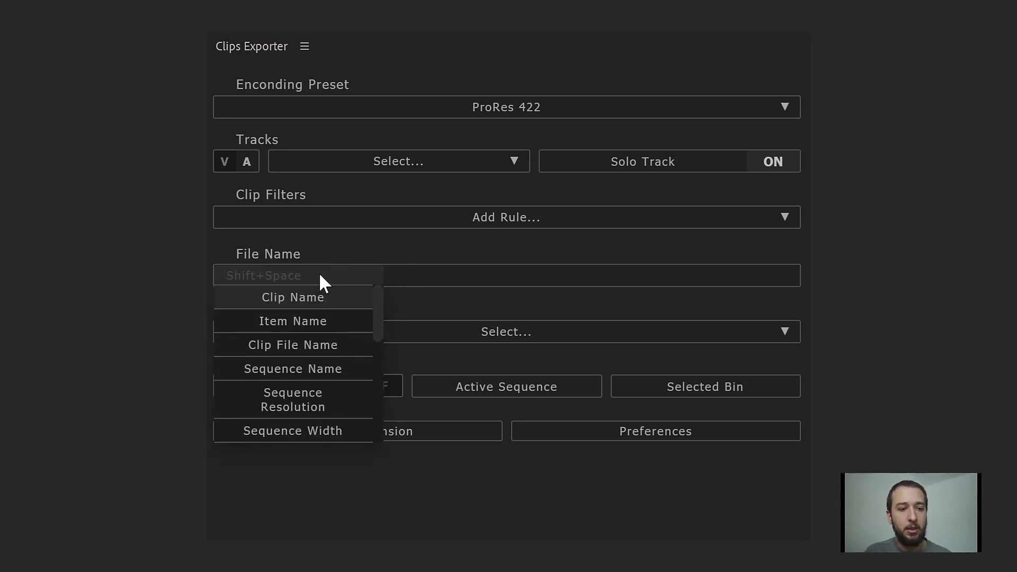
pyautogui.click(319, 272)
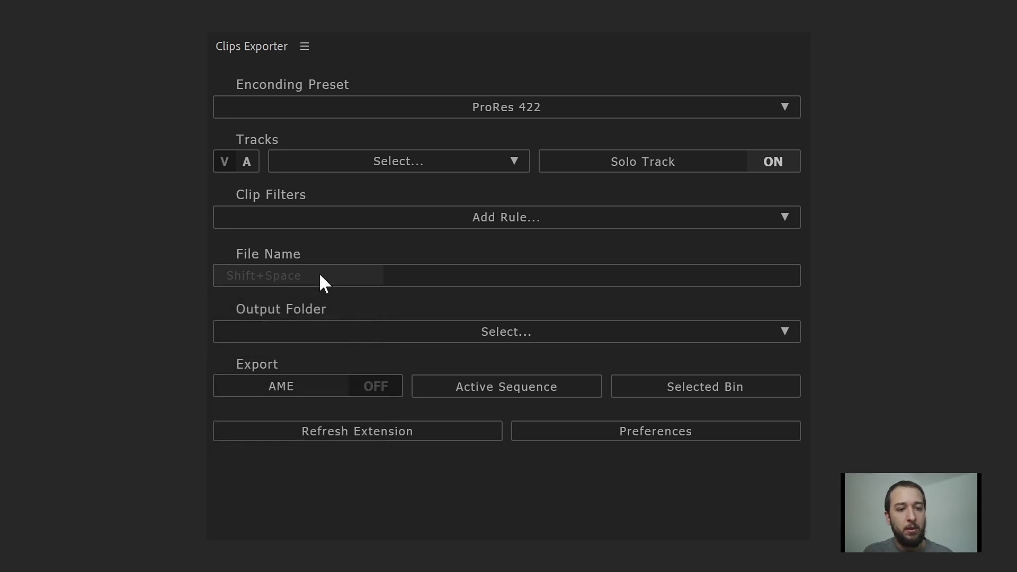
pyautogui.hotkey('shift', 'space')
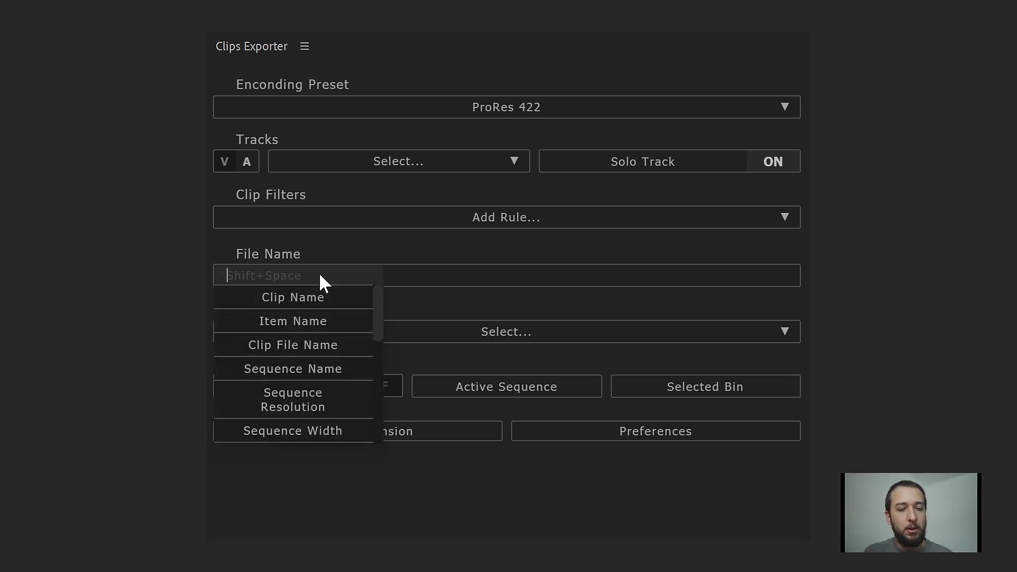
pyautogui.click(319, 272)
pyautogui.hotkey('shift', 'space')
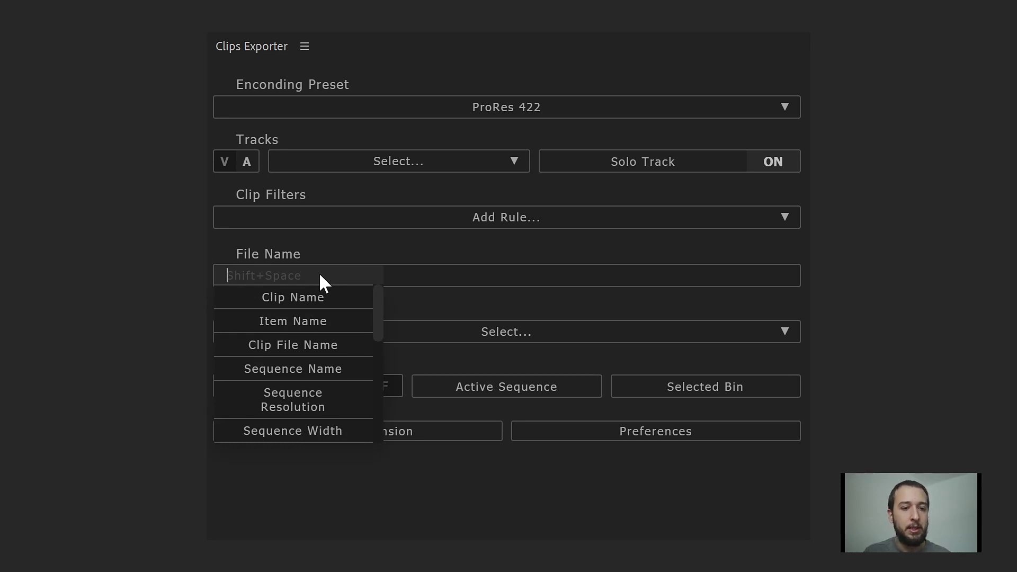
pyautogui.click(320, 275)
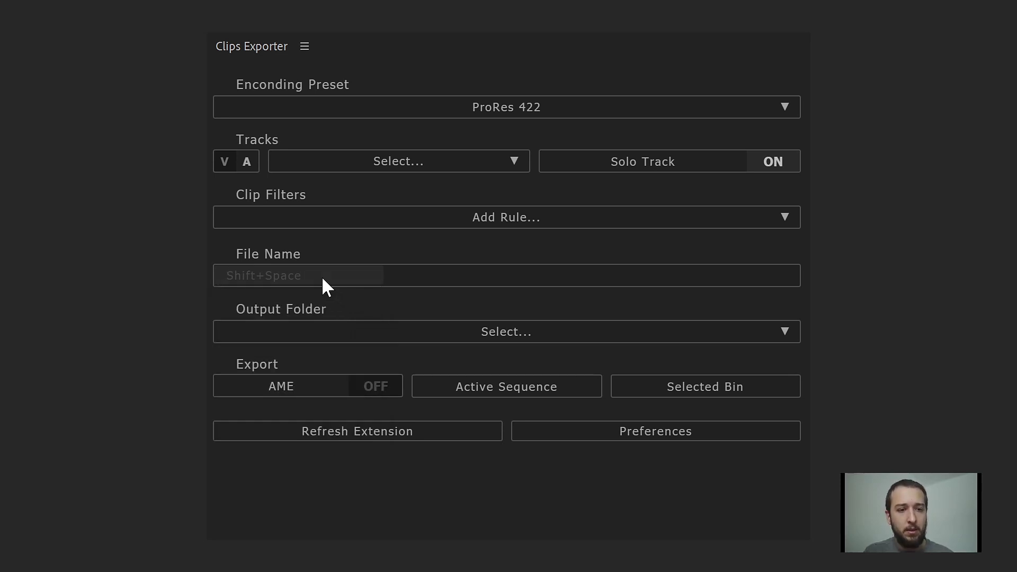
# Step: Build the export file name from the text TMMW_ followed by the Clip Name and Sequence Name variables
pyautogui.write('TMMW')
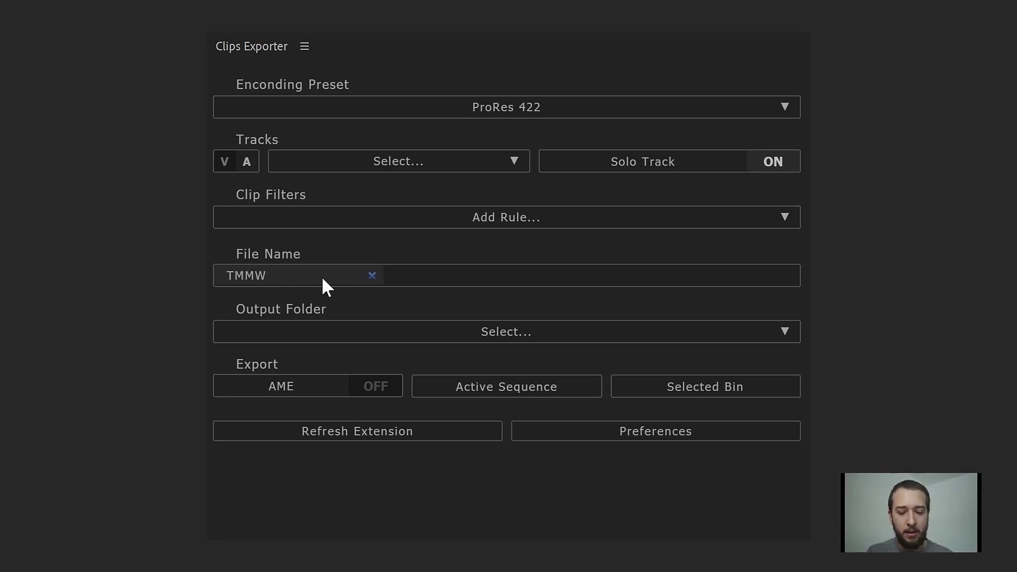
pyautogui.write('_')
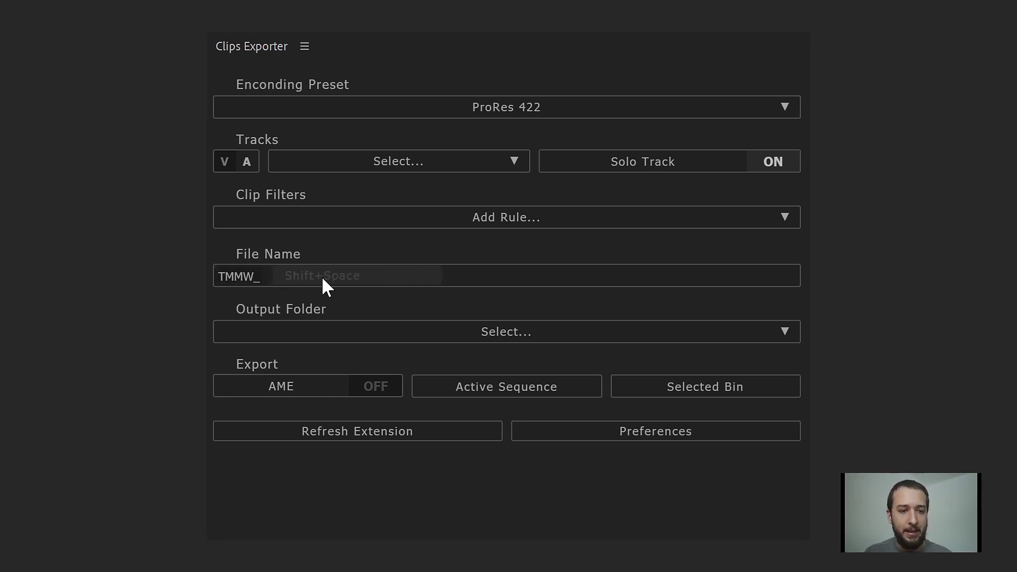
pyautogui.hotkey('shift', 'space')
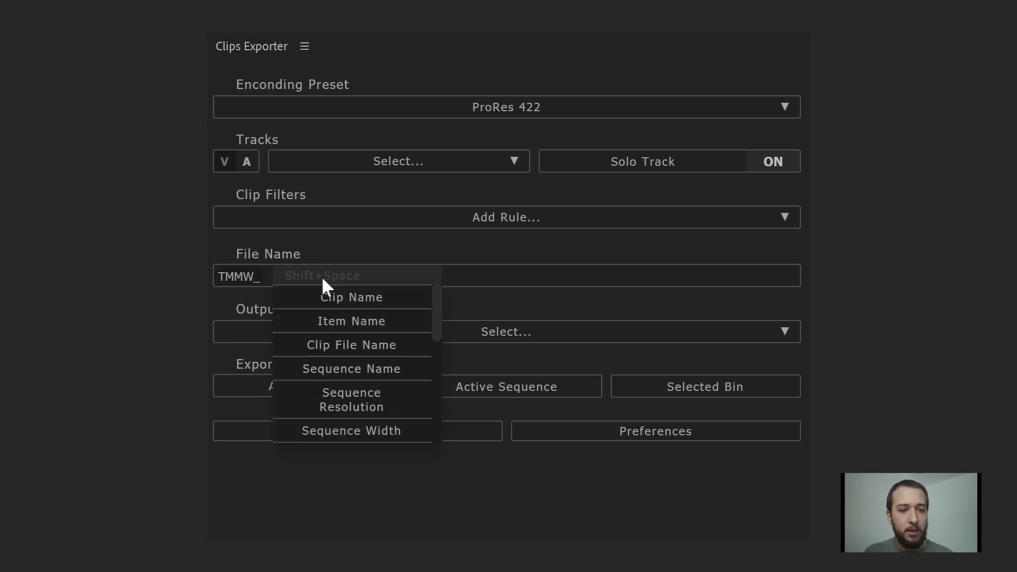
pyautogui.click(394, 299)
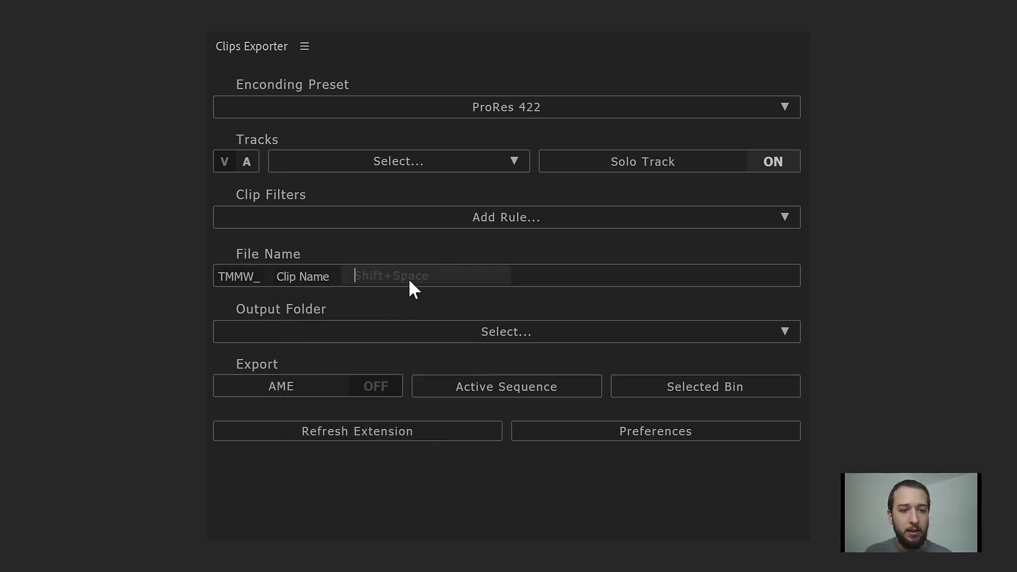
pyautogui.hotkey('shift', 'space')
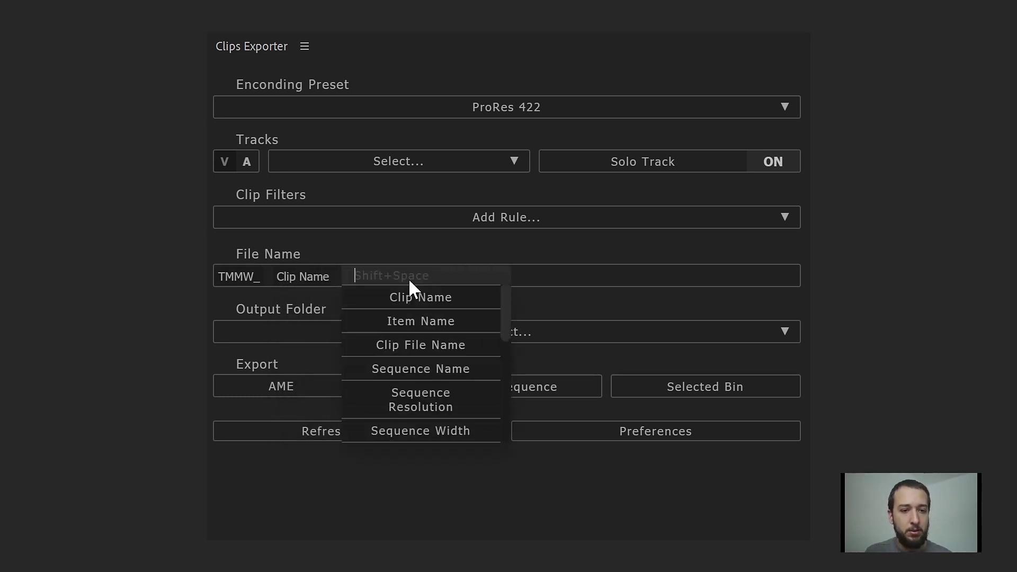
pyautogui.click(452, 369)
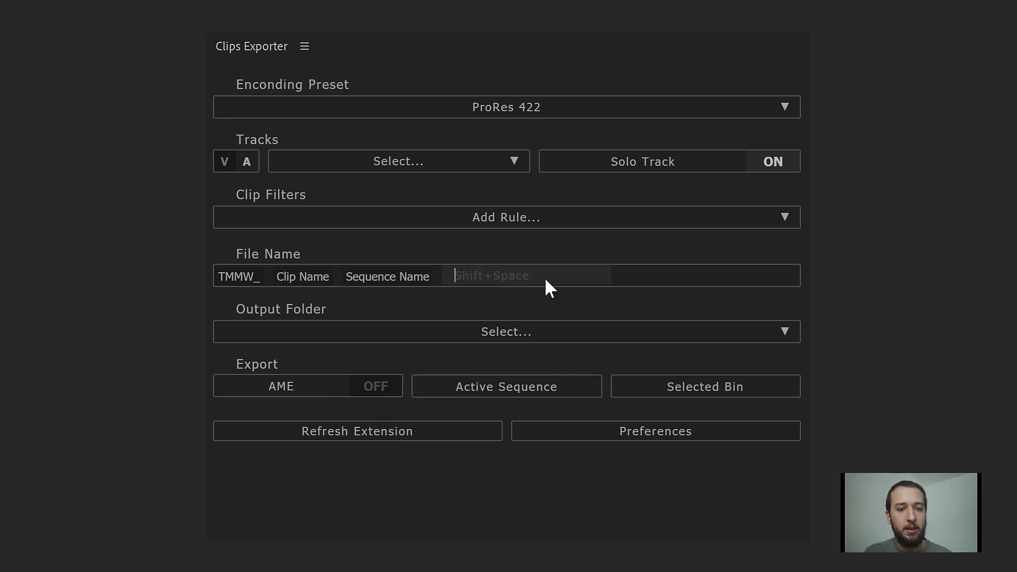
# Step: Insert the Item Name variable between TMMW_ and Clip Name in the export file name
pyautogui.press('Left')
pyautogui.press('BackSpace')
pyautogui.hotkey('ctrl', 'z')
pyautogui.press('Right')
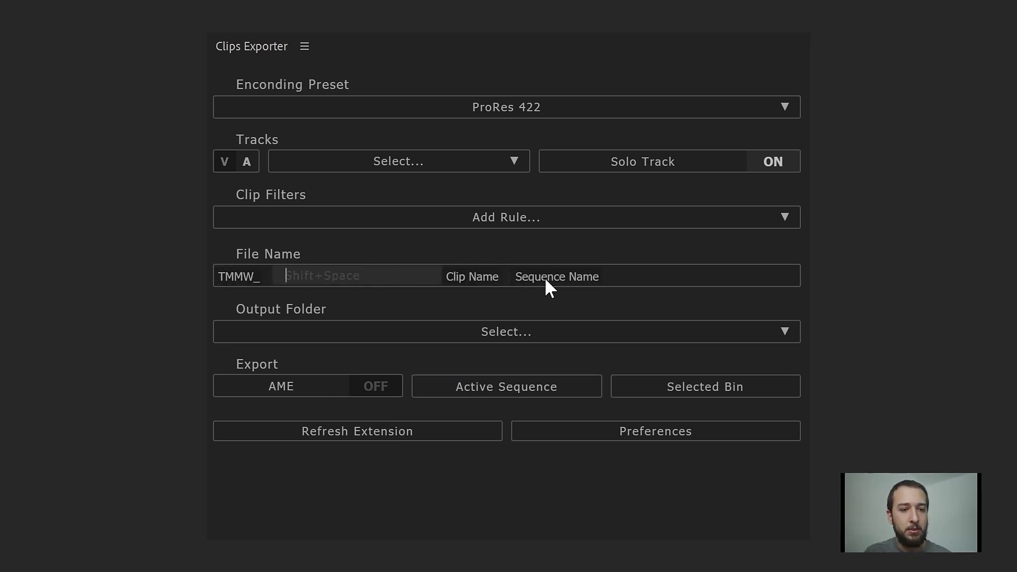
pyautogui.click(391, 276)
pyautogui.click(375, 332)
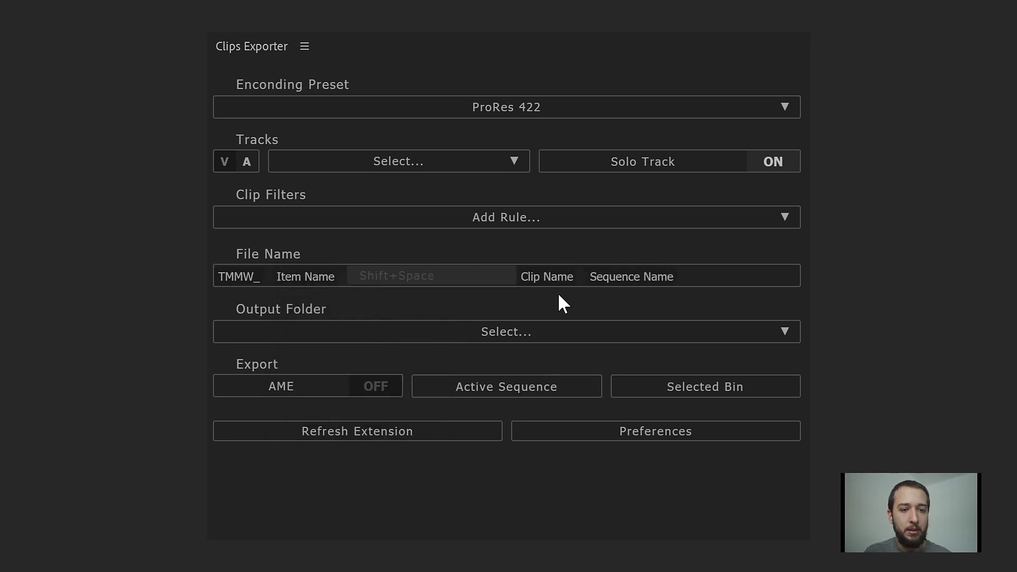
pyautogui.press('Right')
pyautogui.press('Right')
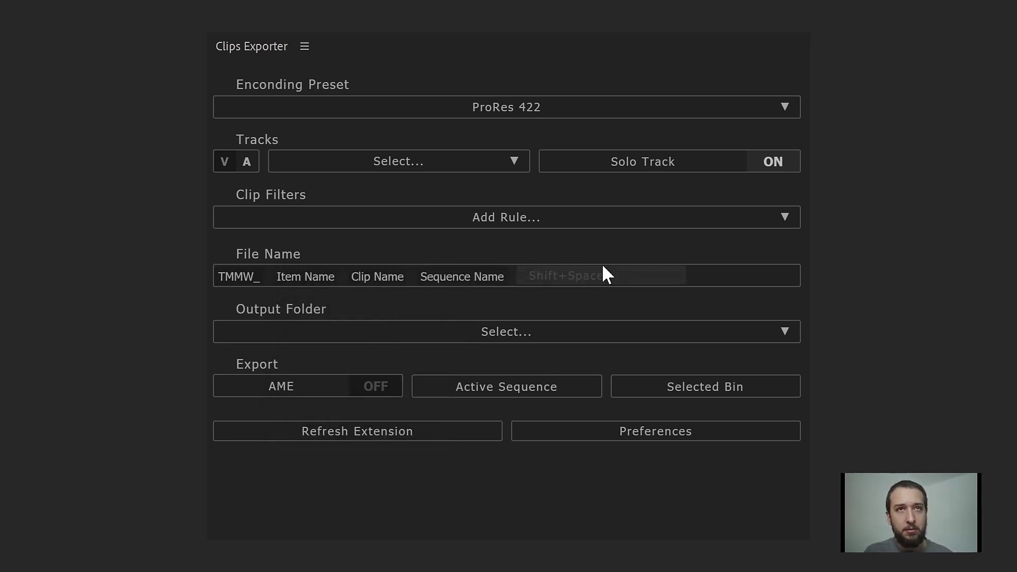
# Step: Clear all text and variables from the export file name
pyautogui.press('BackSpace')
pyautogui.press('BackSpace')
pyautogui.press('BackSpace')
pyautogui.press('BackSpace')
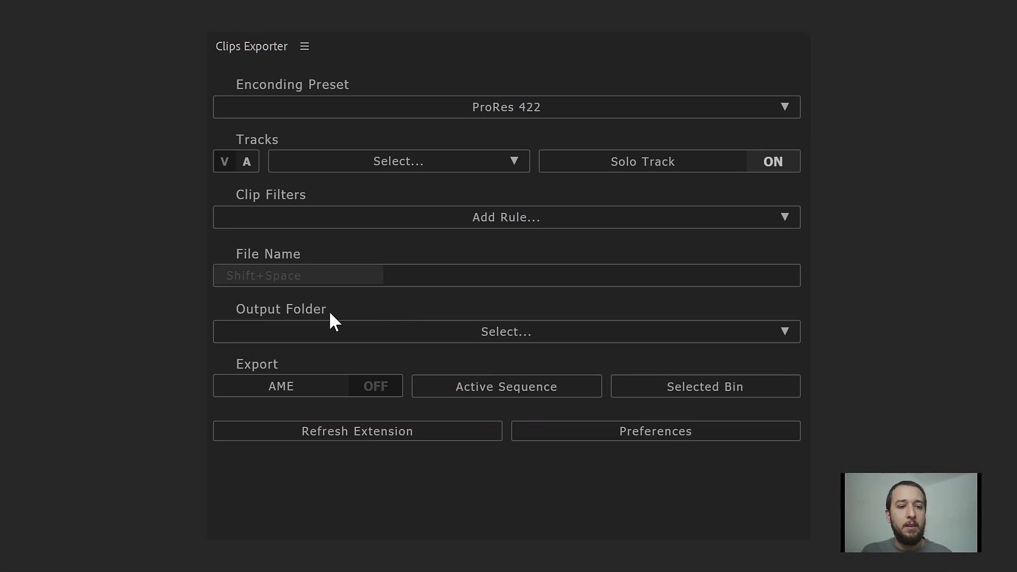
# Step: Look through the output folder options, and switch AME export on and off again
pyautogui.click(431, 331)
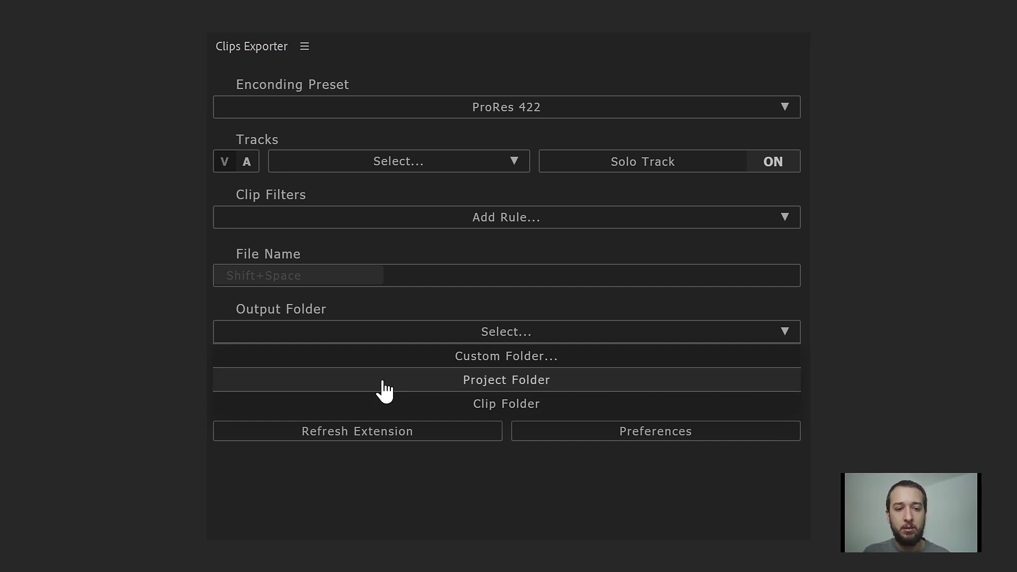
pyautogui.click(576, 411)
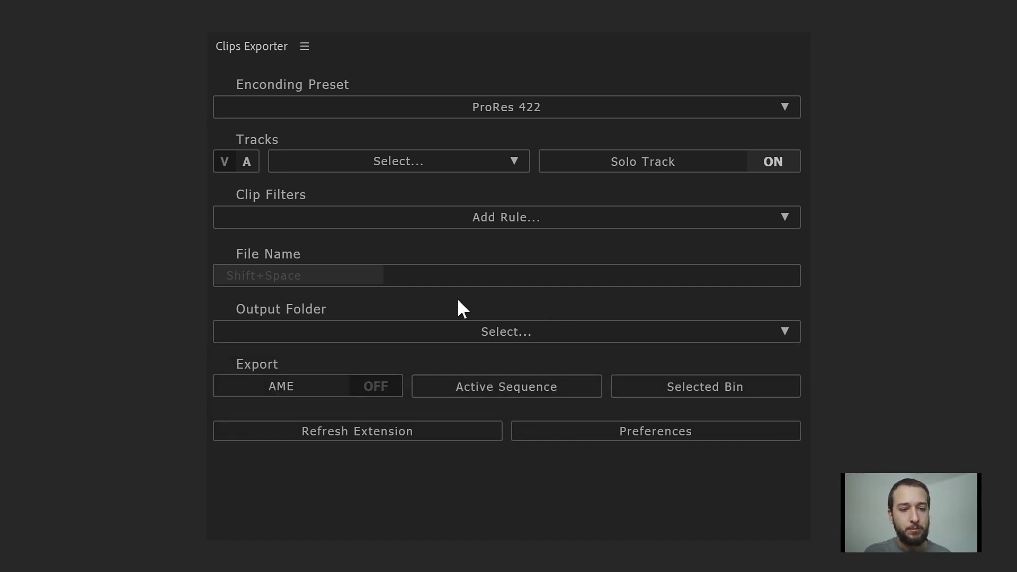
pyautogui.click(301, 398)
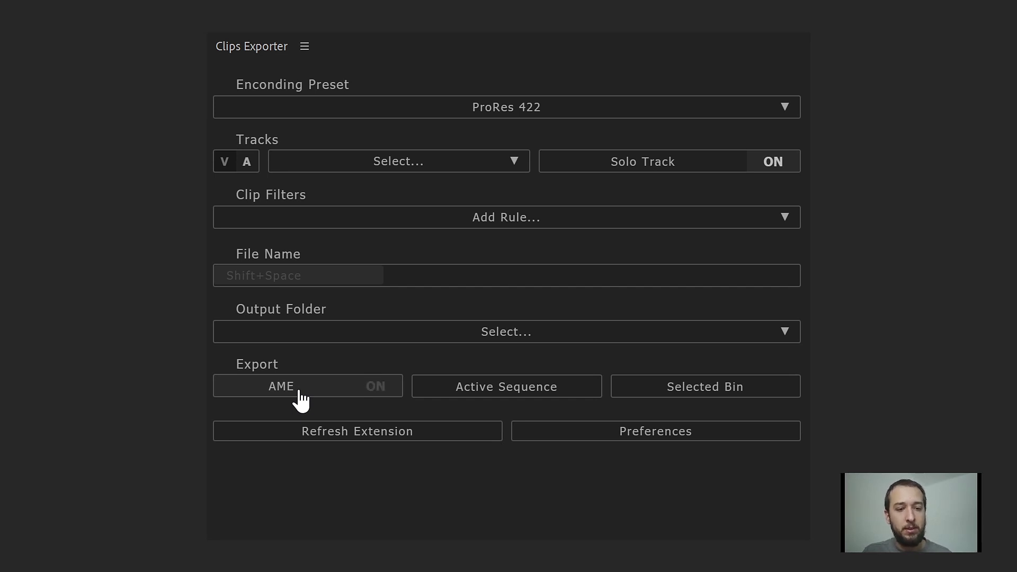
pyautogui.click(300, 398)
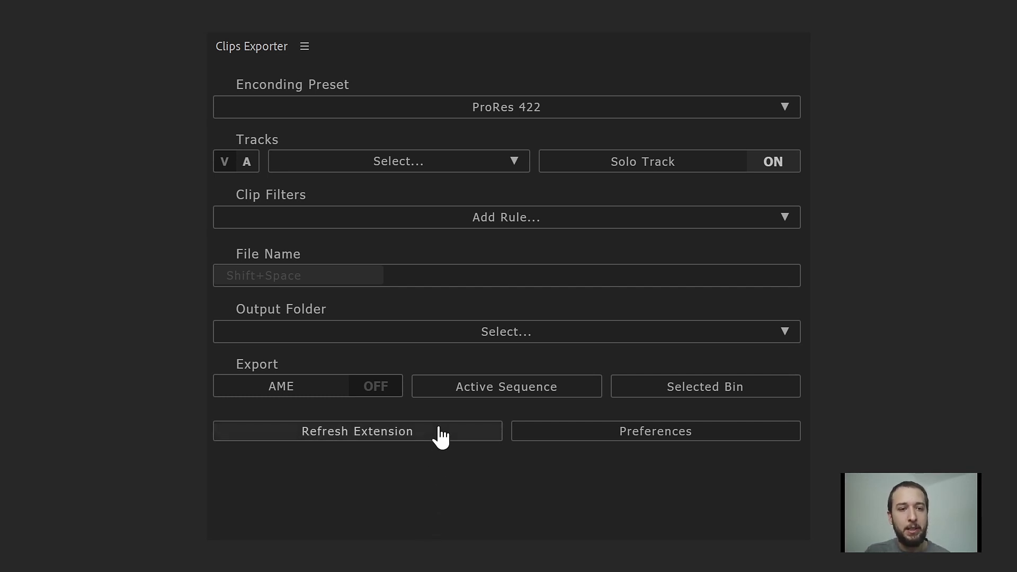
# Step: Check the encoding preset list, then delete Additional Presets (1).epr and Additional Presets (2).epr from the Presets folder in File Explorer
pyautogui.click(655, 105)
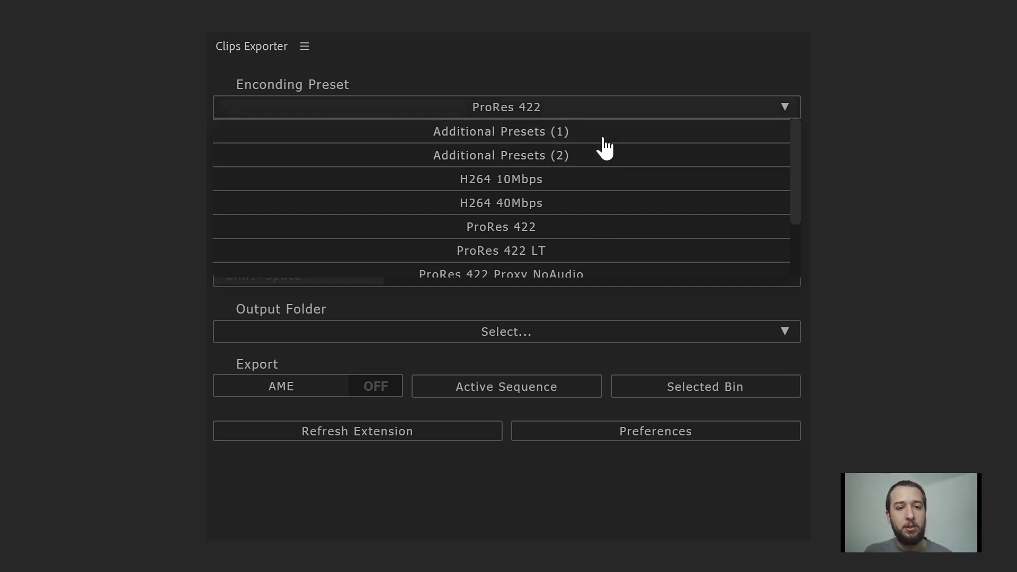
pyautogui.click(609, 106)
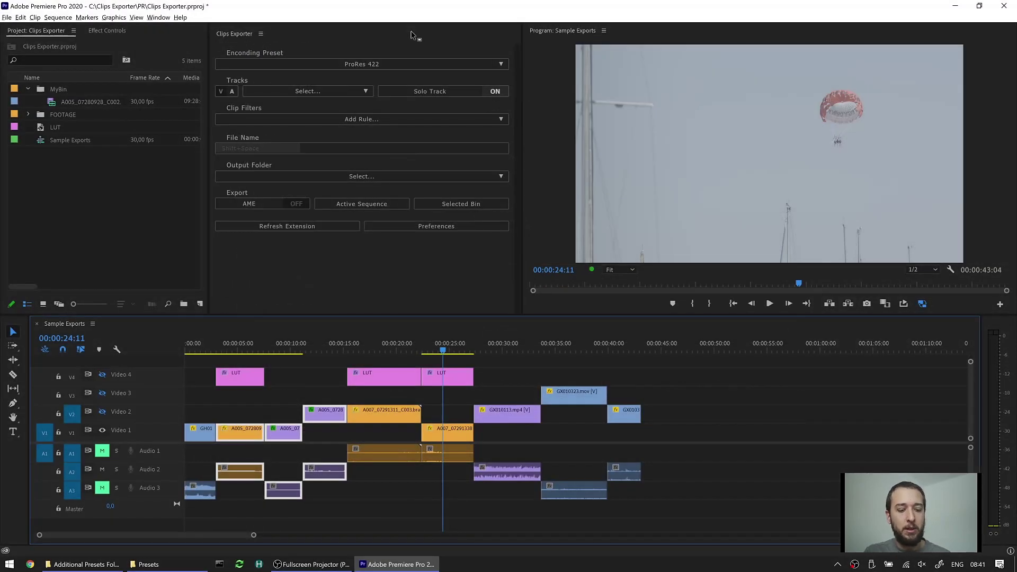
pyautogui.hotkey('alt', 'Tab')
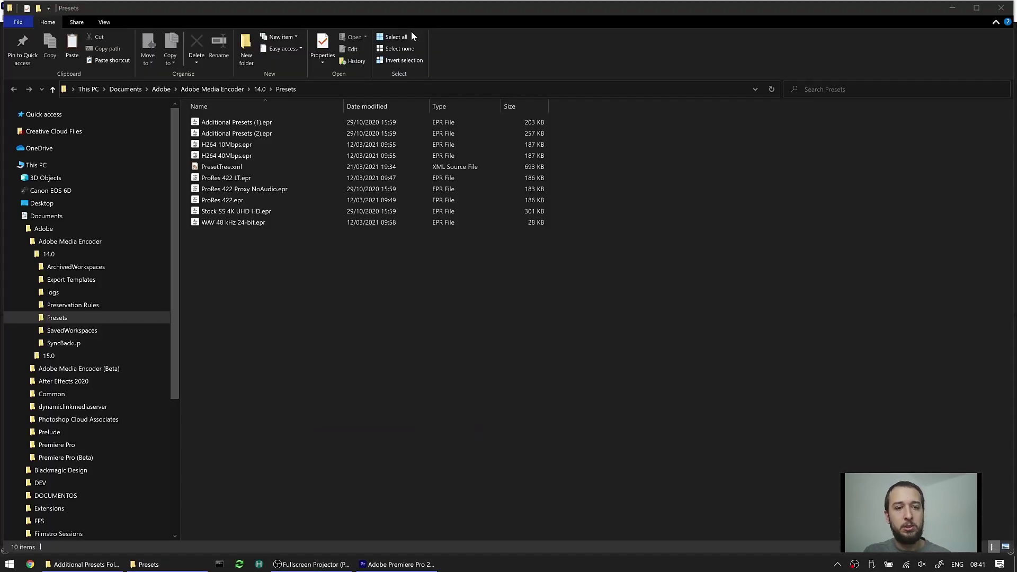
pyautogui.click(257, 125)
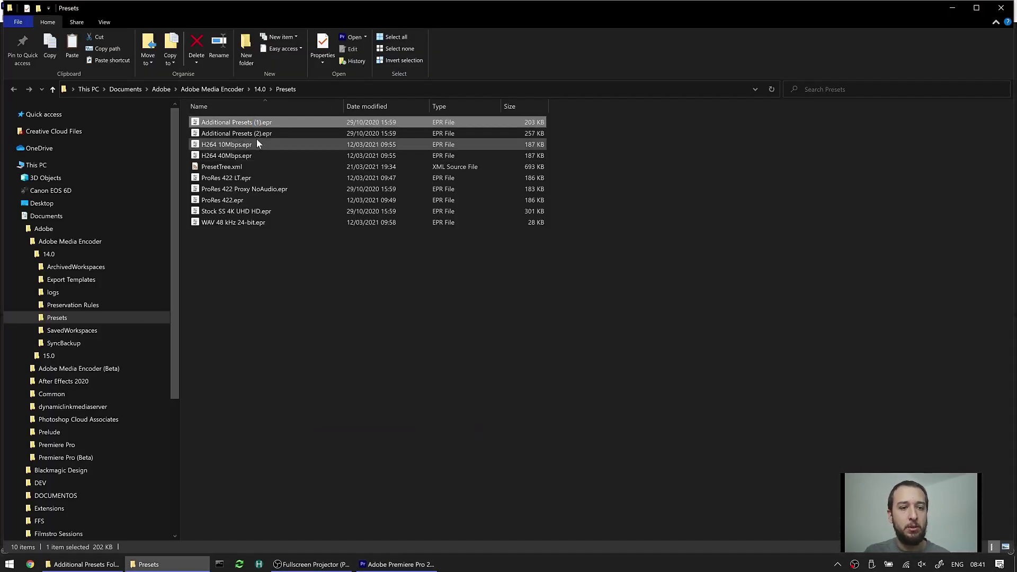
pyautogui.keyDown('shift'); pyautogui.click(258, 134); pyautogui.keyUp('shift')
pyautogui.press('Delete')
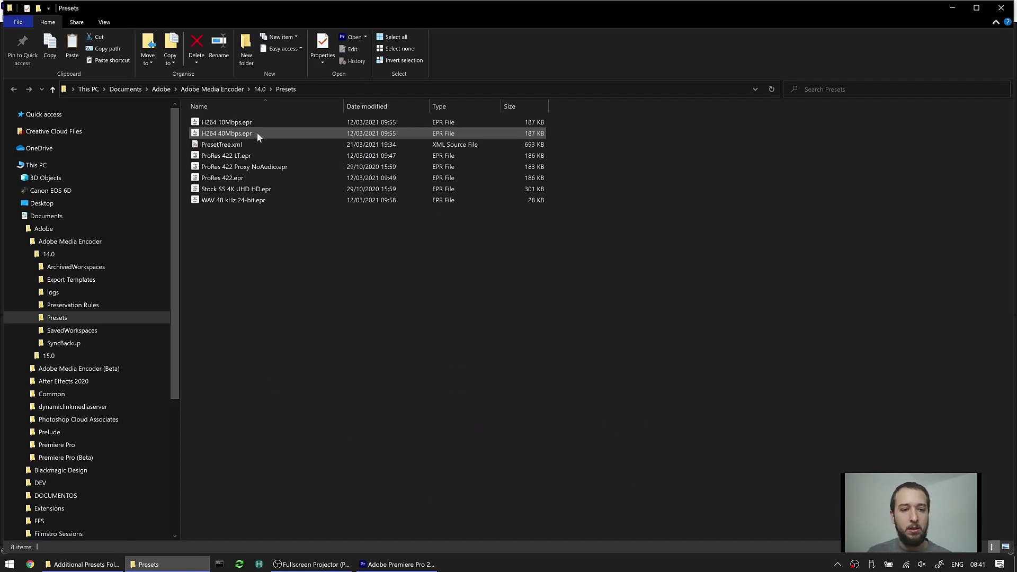
# Step: Return to Premiere Pro, refresh the Clips Exporter extension and check its encoding preset list before and after
pyautogui.hotkey('alt', 'Tab')
pyautogui.click(273, 120)
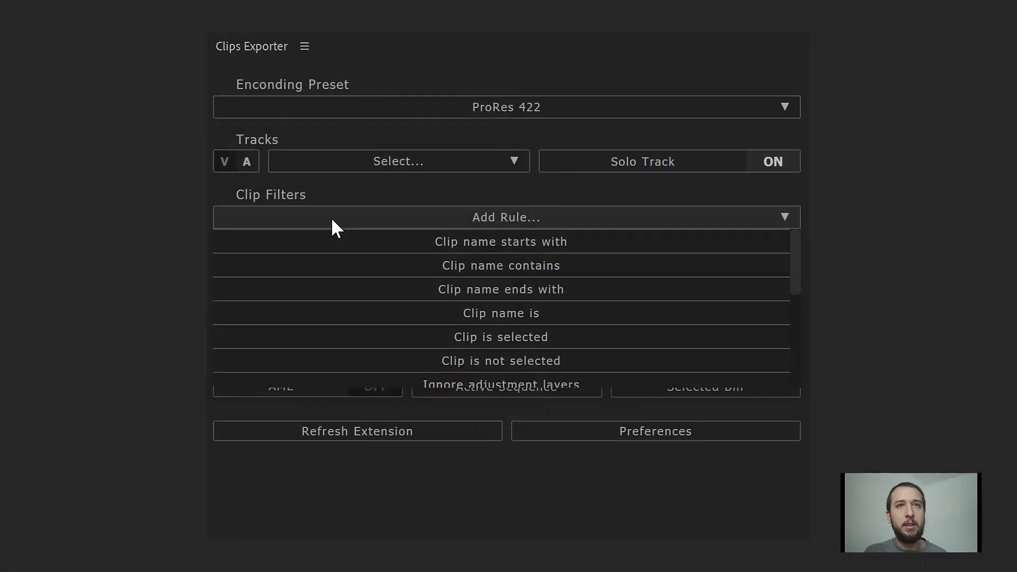
pyautogui.click(350, 62)
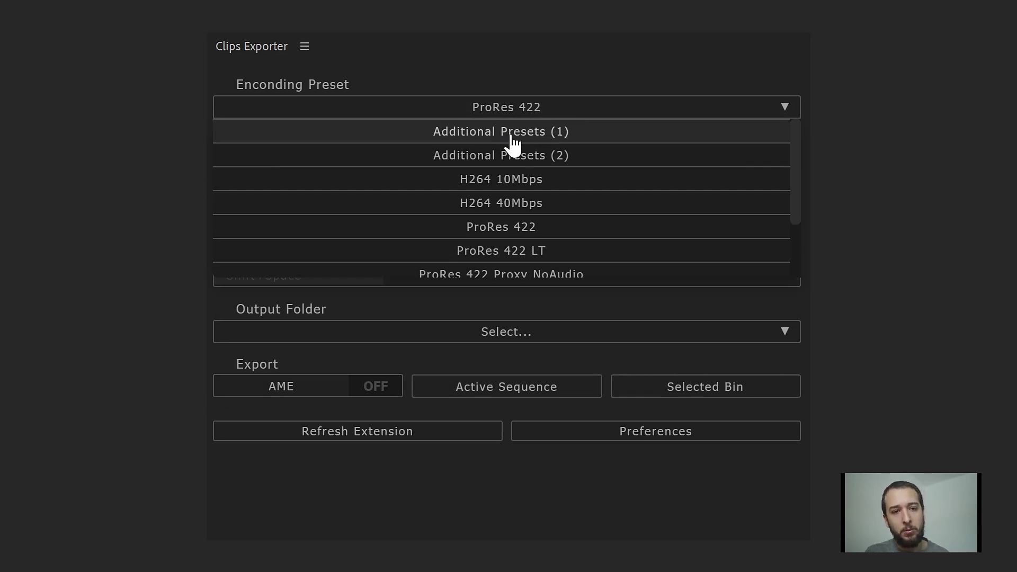
pyautogui.click(545, 132)
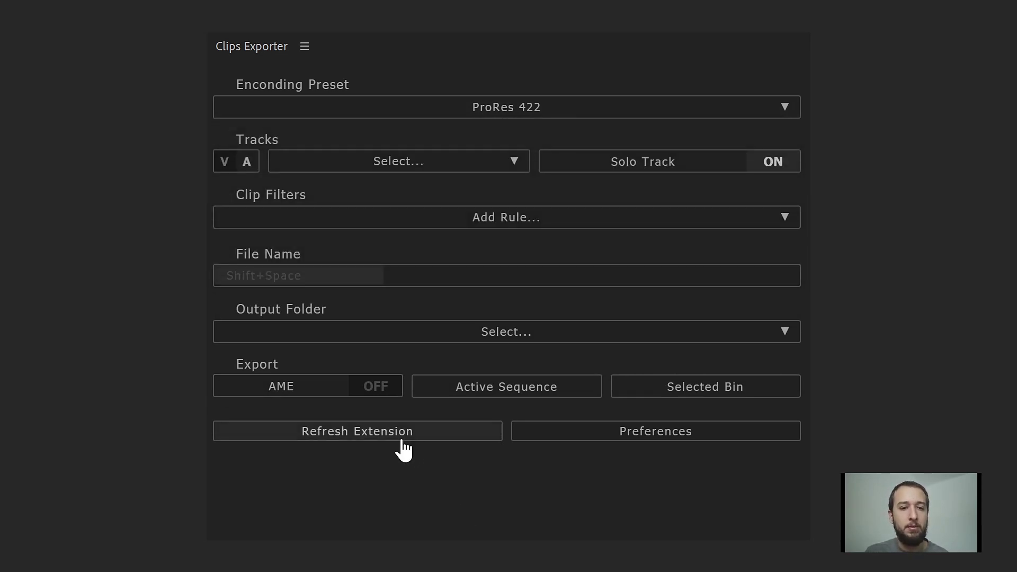
pyautogui.click(587, 106)
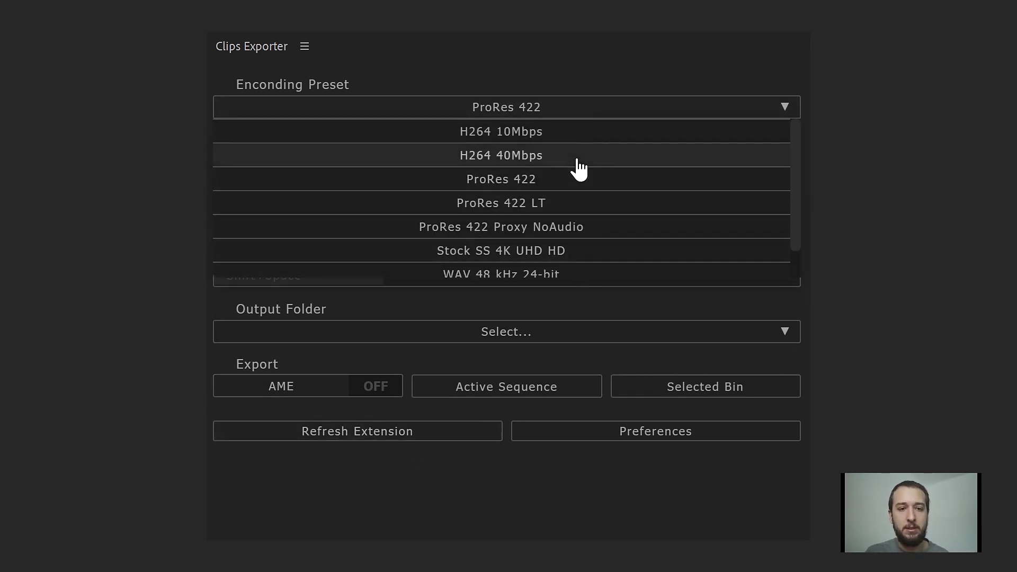
pyautogui.click(555, 75)
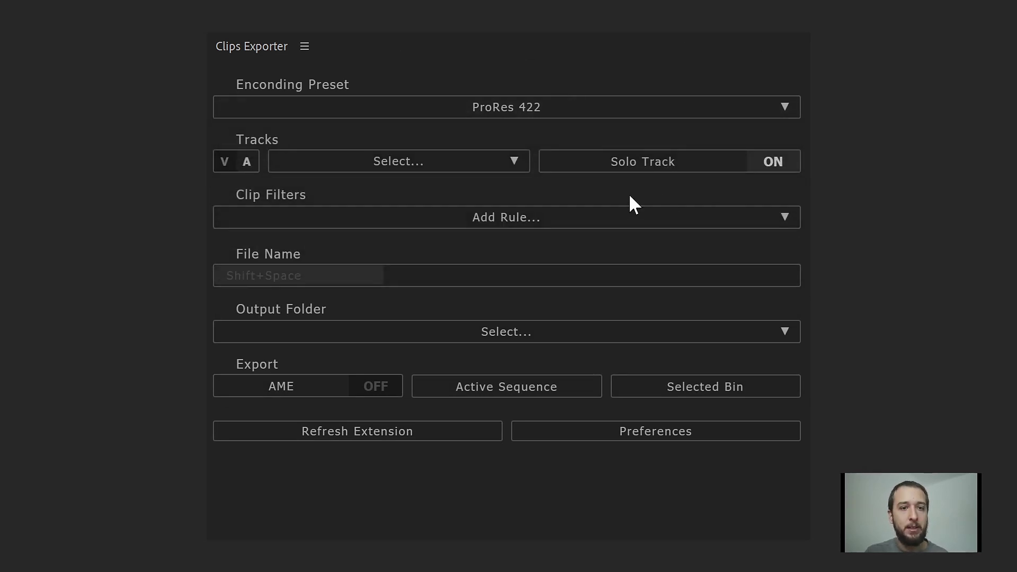
# Step: Delete the Audio 3 track from the Sample Exports timeline and check the extension's audio track list before and after
pyautogui.click(447, 161)
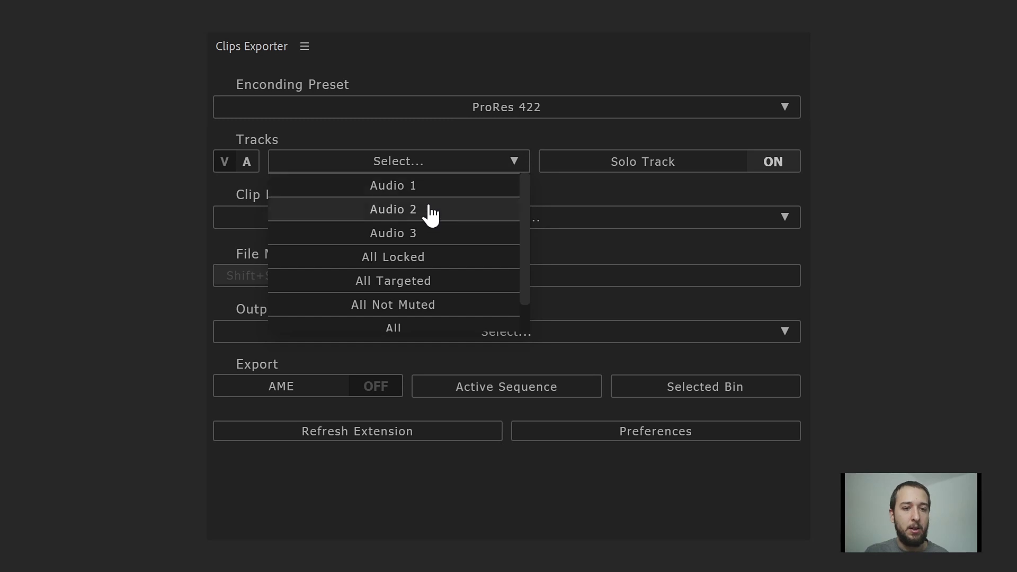
pyautogui.click(427, 234)
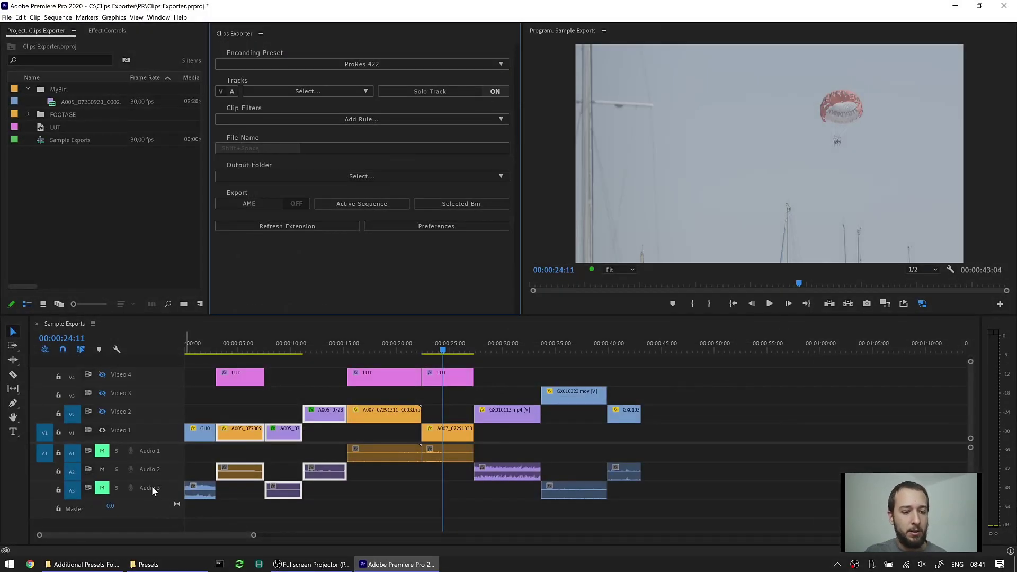
pyautogui.rightClick(152, 492)
pyautogui.click(191, 403)
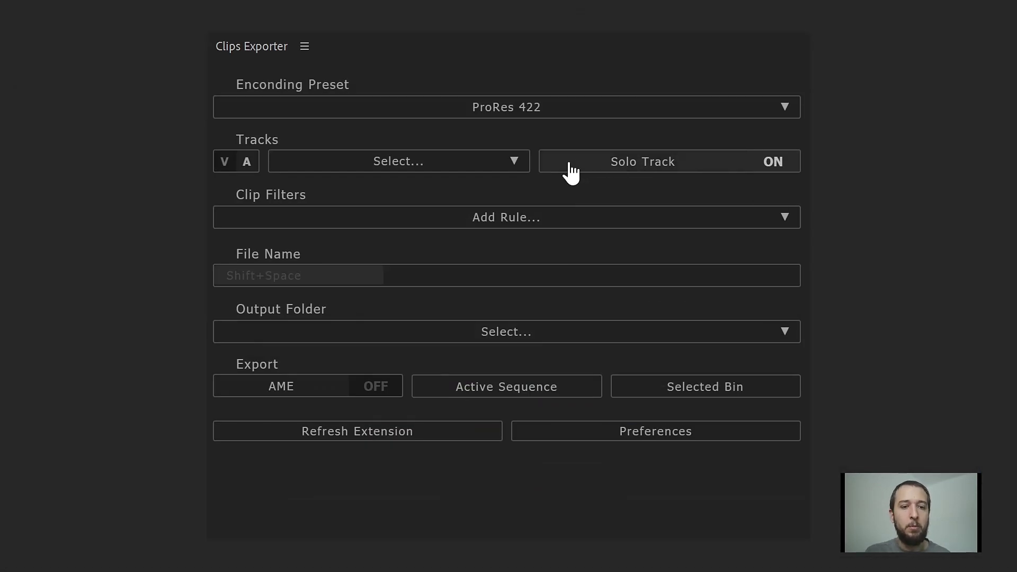
pyautogui.click(494, 161)
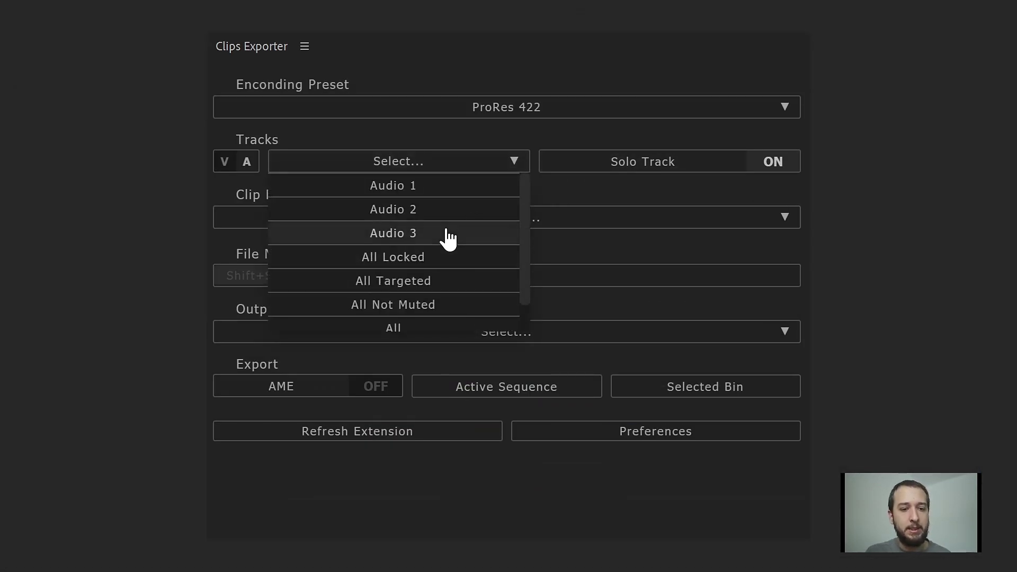
pyautogui.click(396, 487)
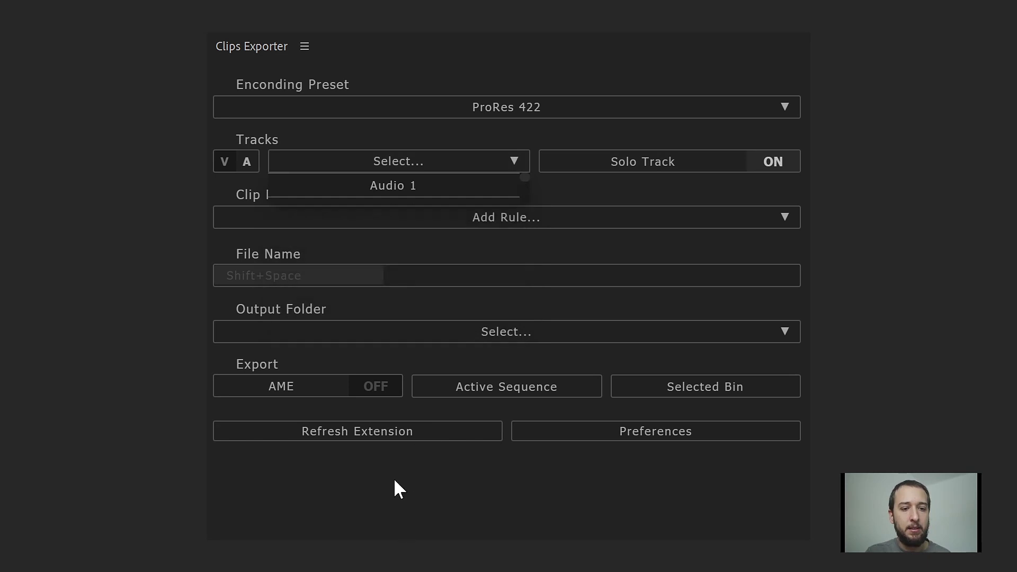
# Step: Check the Clips Exporter track list for the audio tracks available after the timeline change
pyautogui.click(408, 154)
pyautogui.click(419, 257)
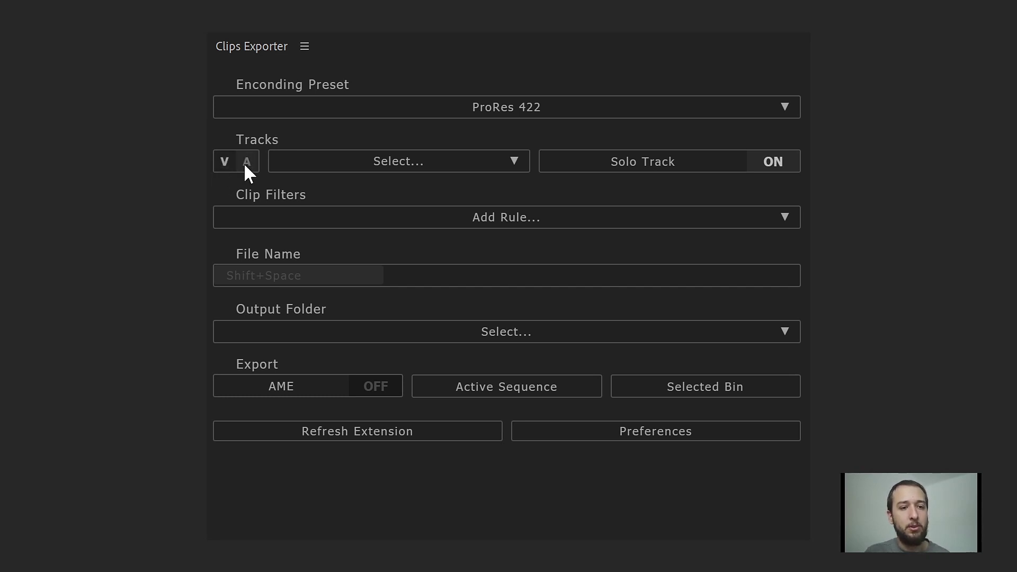
pyautogui.click(477, 162)
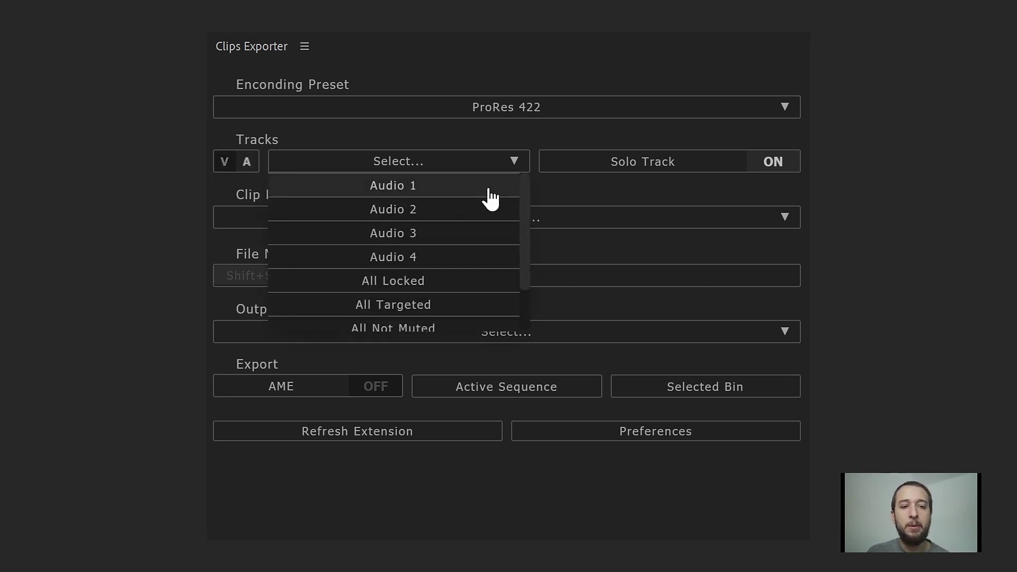
pyautogui.click(601, 180)
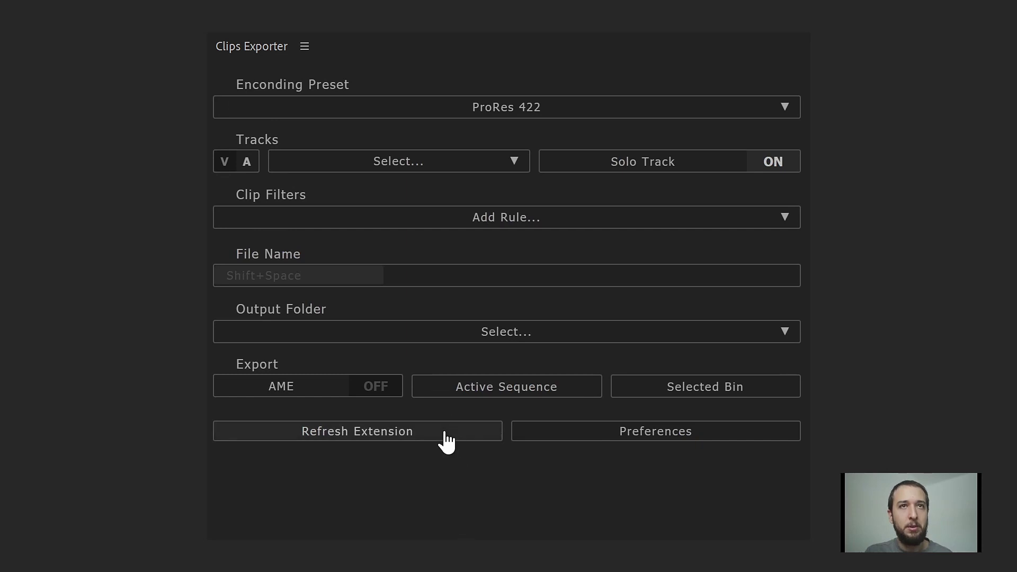
# Step: Open the extension preferences, switch Auto Refresh on and off again, and return to the export settings
pyautogui.click(591, 433)
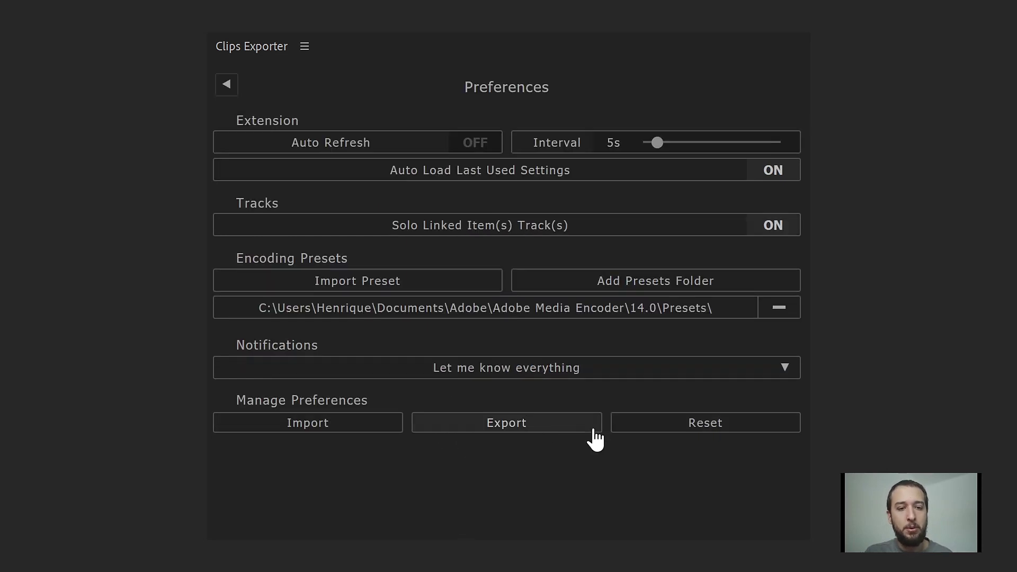
pyautogui.click(377, 153)
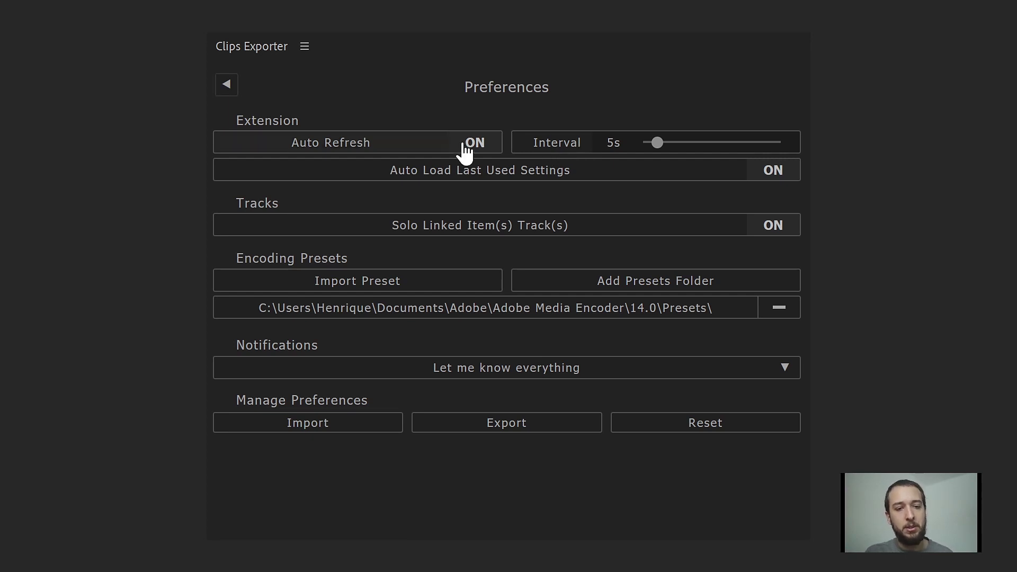
pyautogui.click(370, 145)
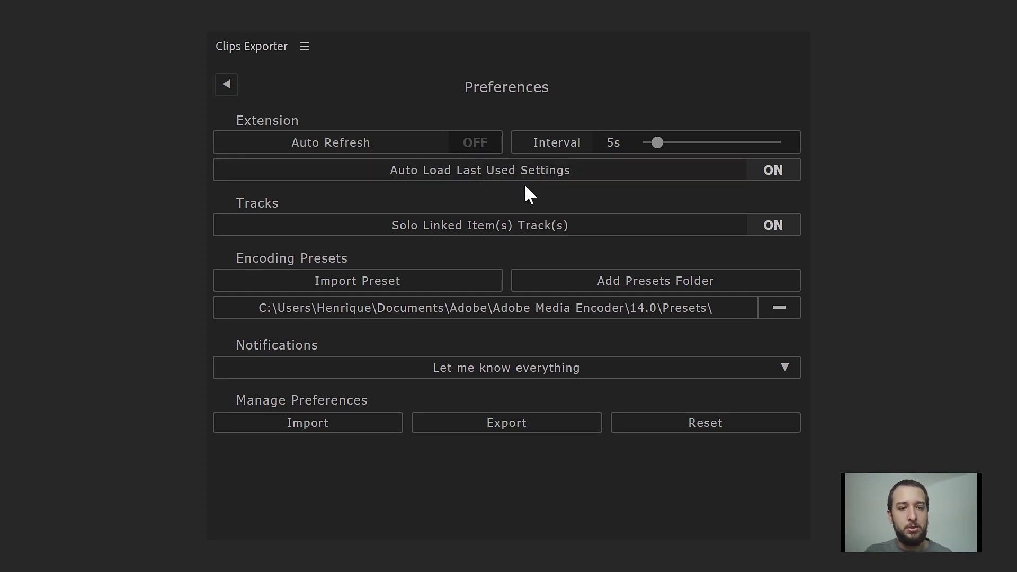
pyautogui.click(228, 88)
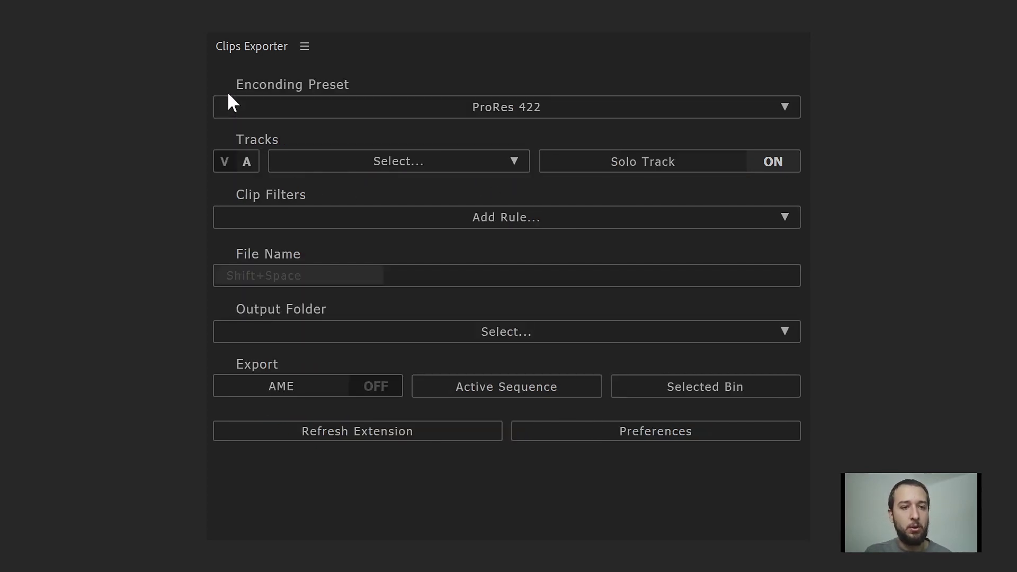
# Step: Set the export track to Video 3 and add the "Clip is selected" clip filter
pyautogui.click(224, 161)
pyautogui.click(348, 165)
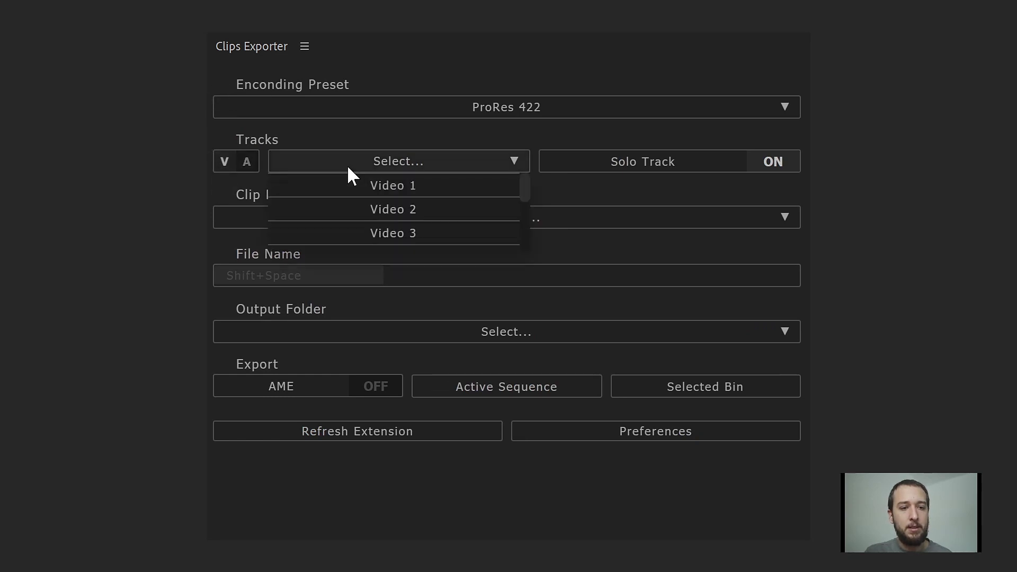
pyautogui.click(400, 238)
pyautogui.click(651, 216)
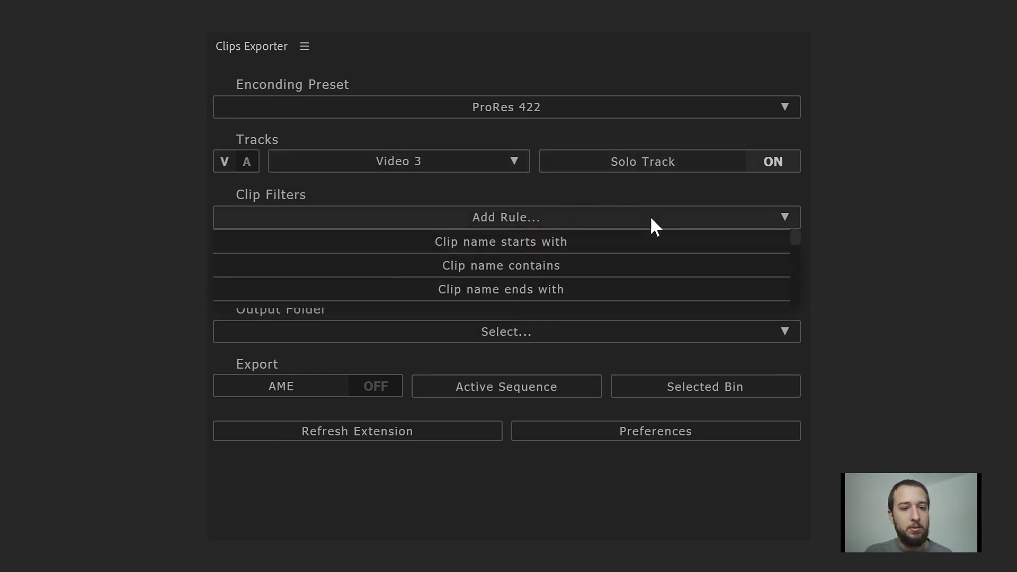
pyautogui.click(647, 339)
# Step: Build the file name as Clip Name, an underscore and Sequence Name, and set the output folder to Project Folder
pyautogui.click(357, 299)
pyautogui.hotkey('shift', 'space')
pyautogui.click(302, 324)
pyautogui.write('_')
pyautogui.hotkey('shift', 'space')
pyautogui.press('Down')
pyautogui.press('Down')
pyautogui.press('Down')
pyautogui.press('Down')
pyautogui.press('Return')
pyautogui.click(433, 356)
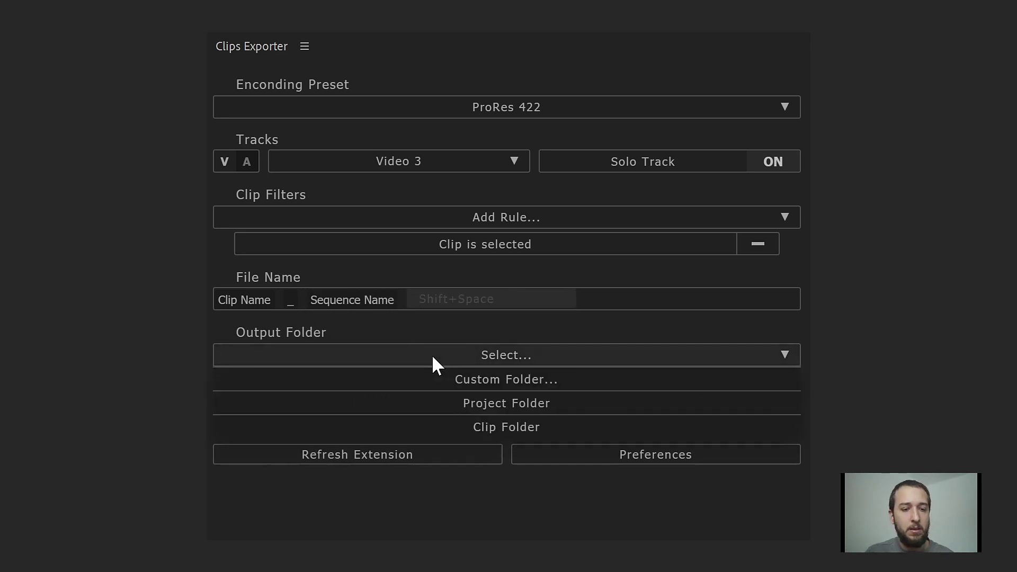
pyautogui.click(483, 405)
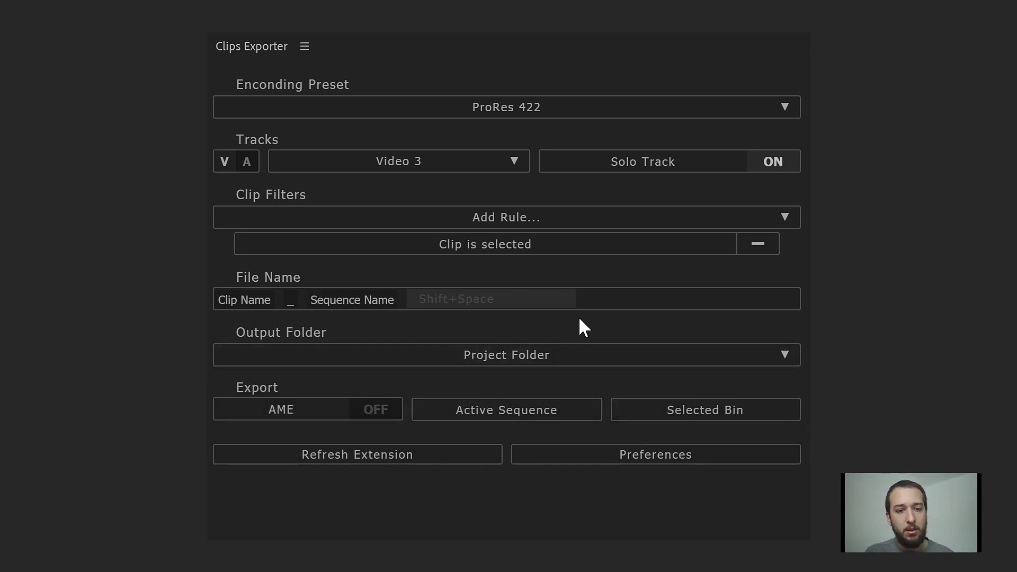
# Step: Close the Clips Exporter panel and reopen it from the installed extensions to check the auto-loaded settings
pyautogui.moveTo(360, 51); pyautogui.dragTo(365, 51)
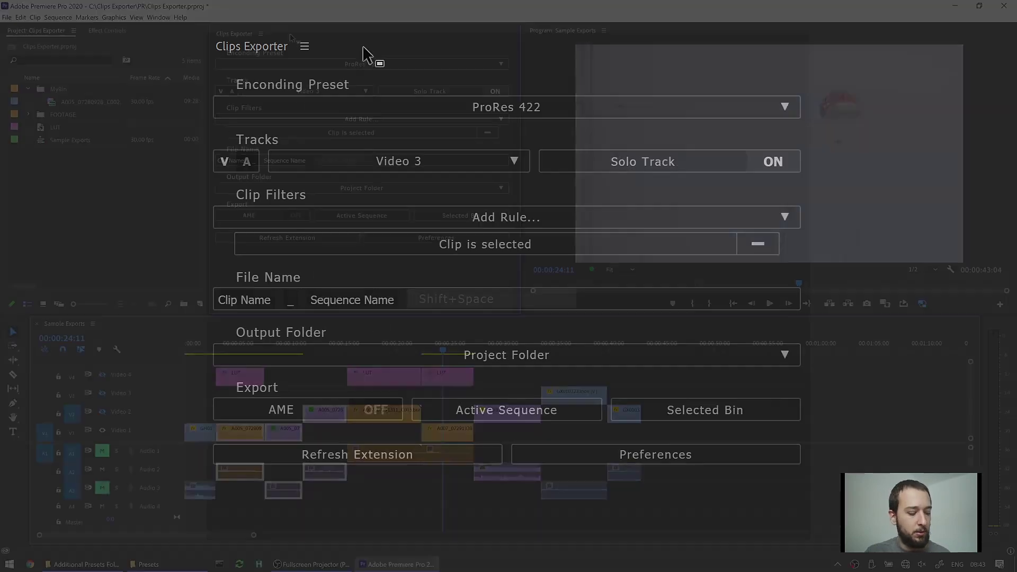
pyautogui.click(305, 46)
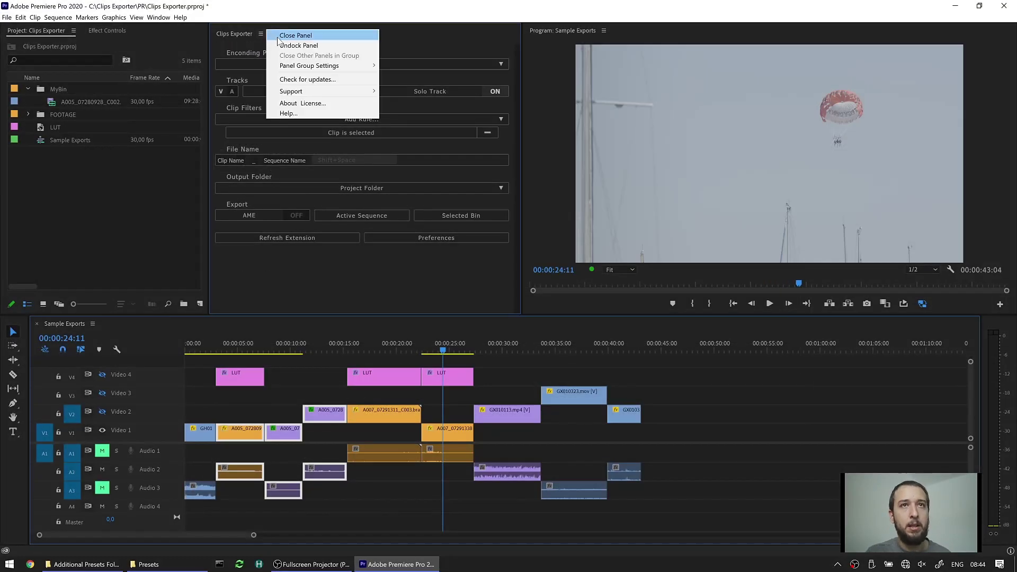
pyautogui.click(278, 37)
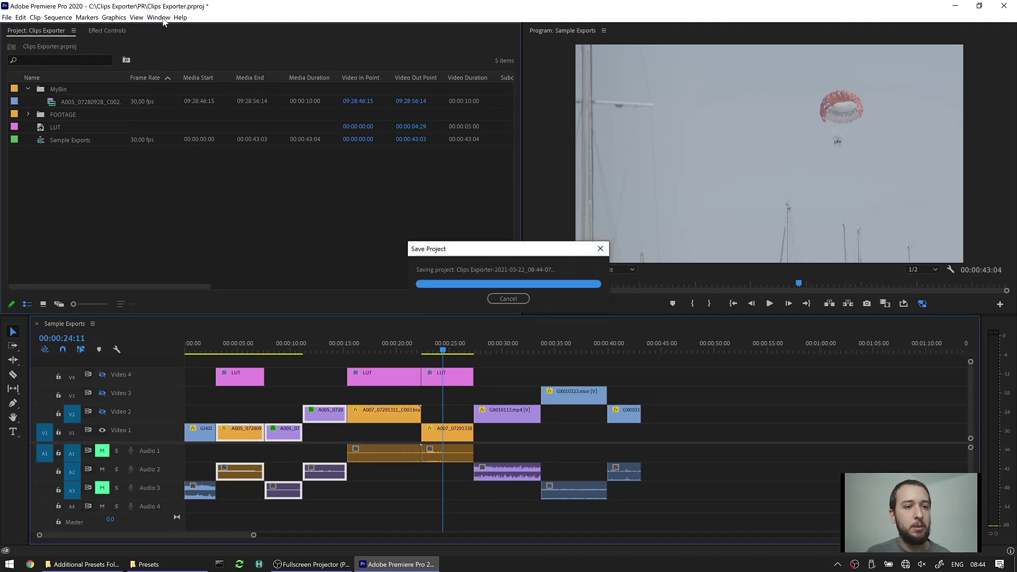
pyautogui.click(162, 18)
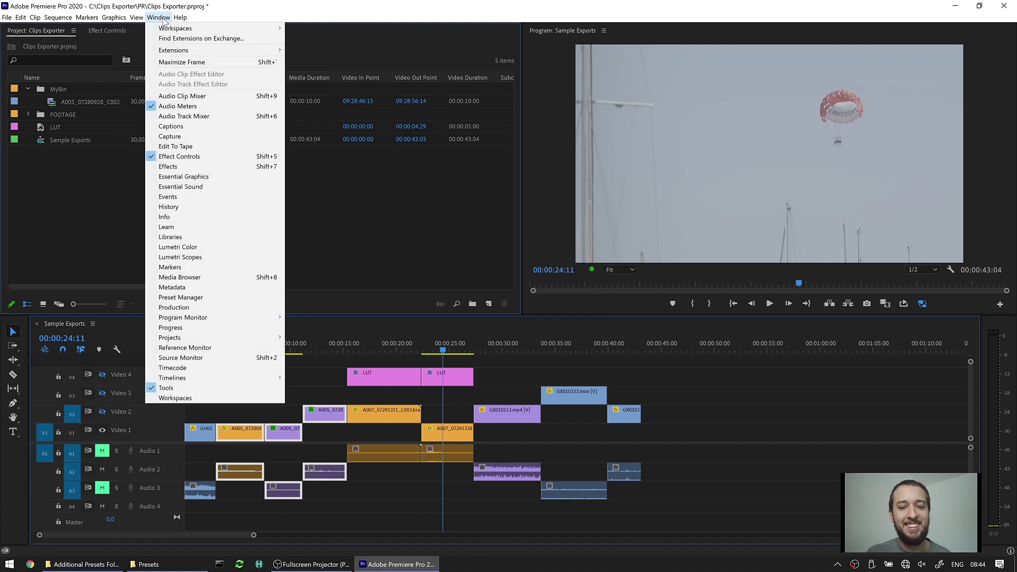
pyautogui.moveTo(229, 51)
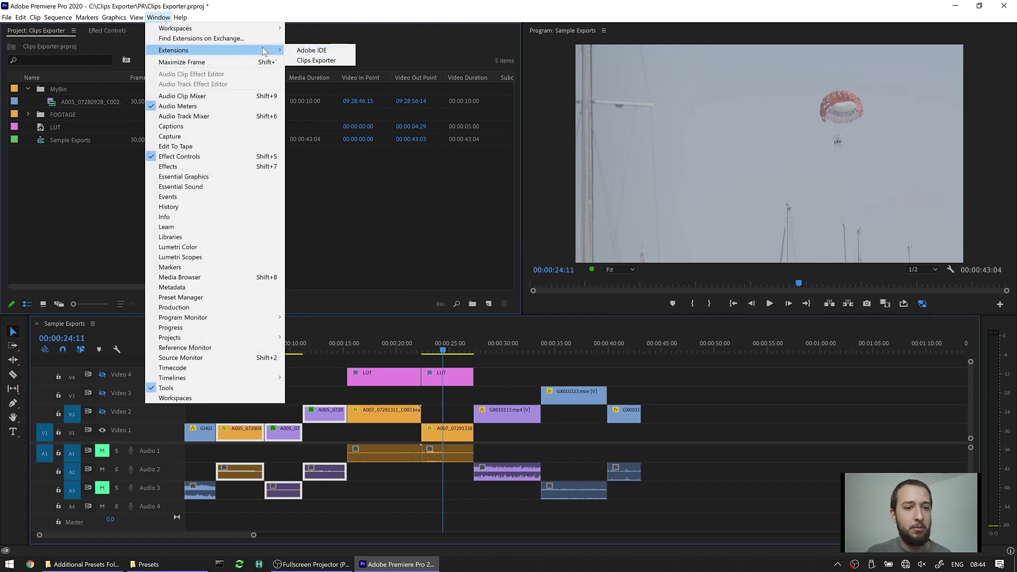
pyautogui.click(318, 61)
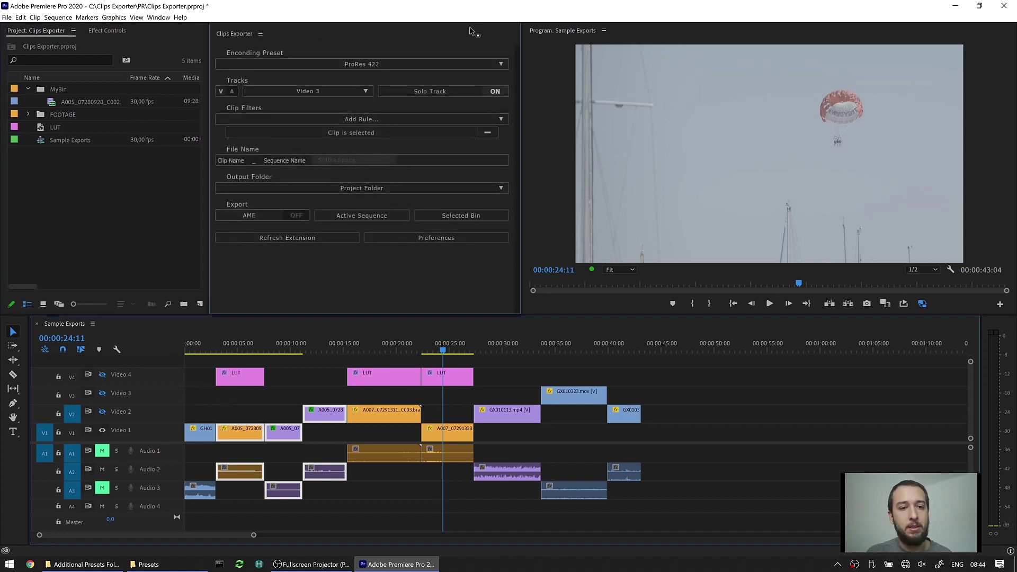
pyautogui.click(265, 119)
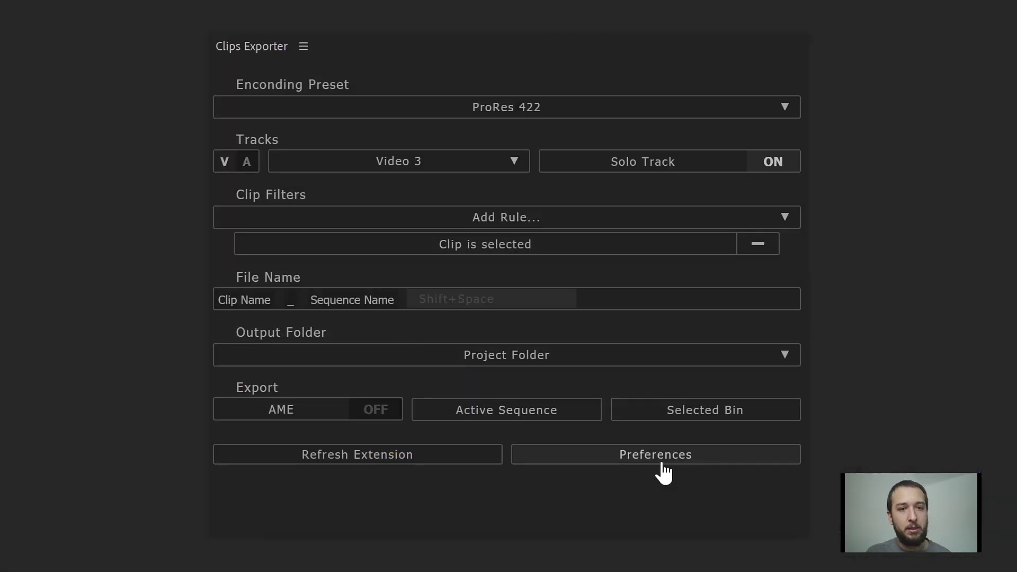
# Step: Look through the notification options in the extension preferences, keep "Let me know everything" and return to the export settings
pyautogui.click(663, 461)
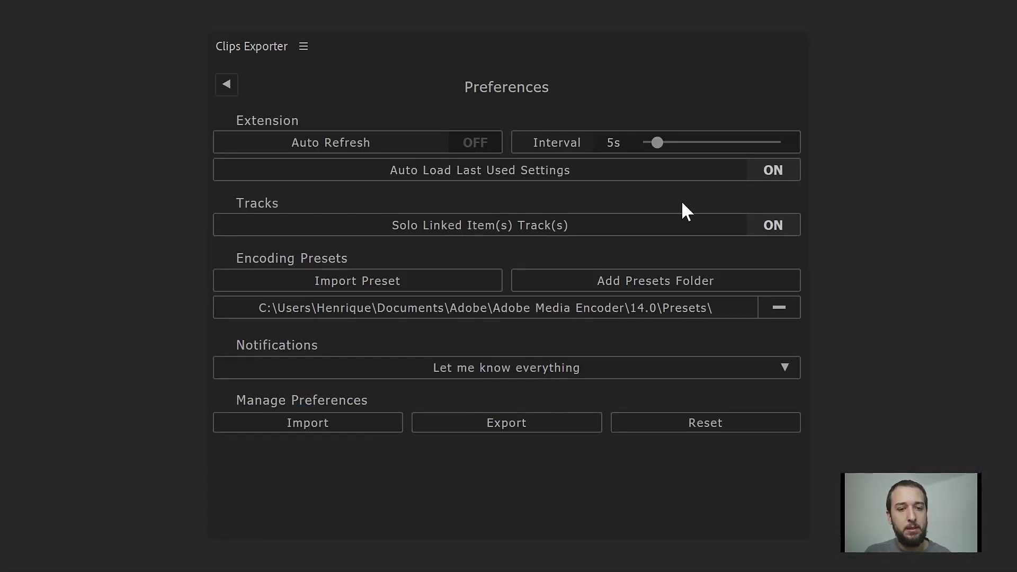
pyautogui.click(423, 368)
pyautogui.click(357, 347)
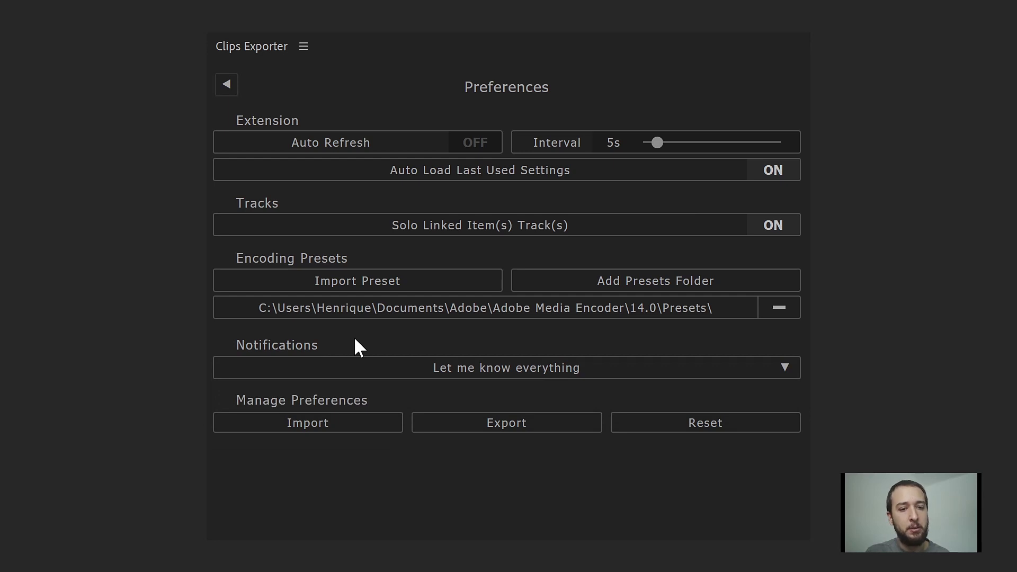
pyautogui.click(377, 368)
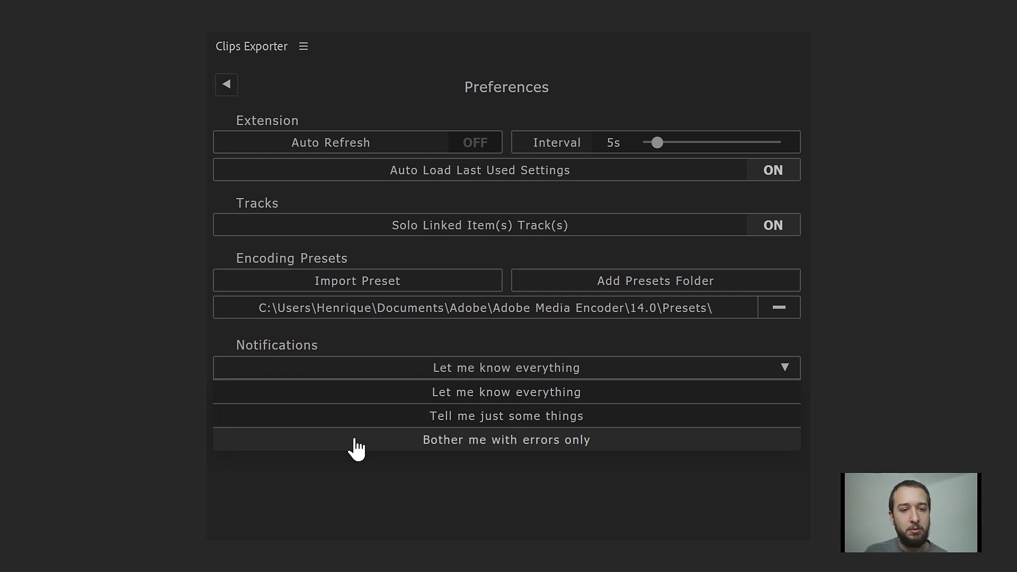
pyautogui.click(393, 398)
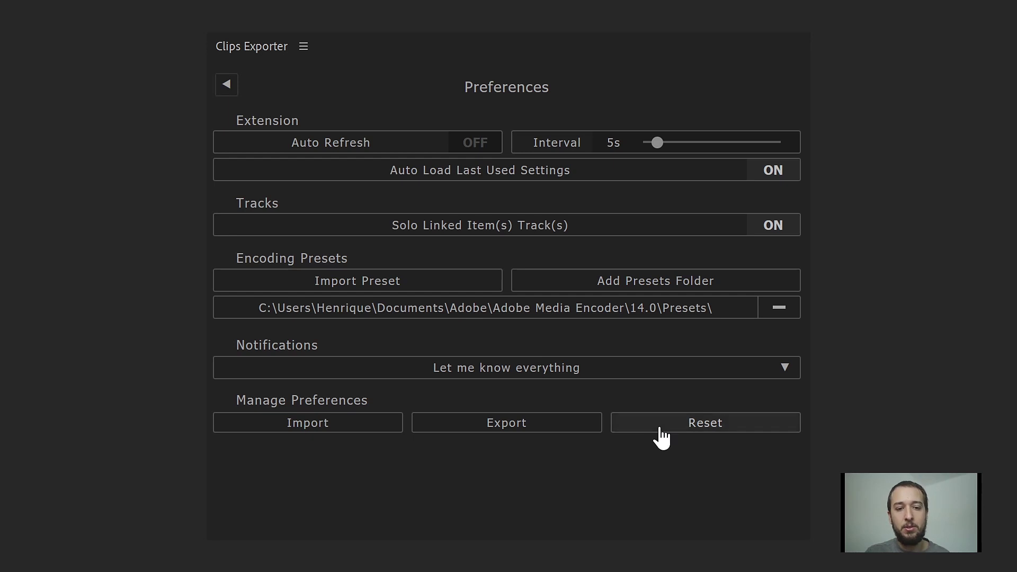
pyautogui.click(227, 76)
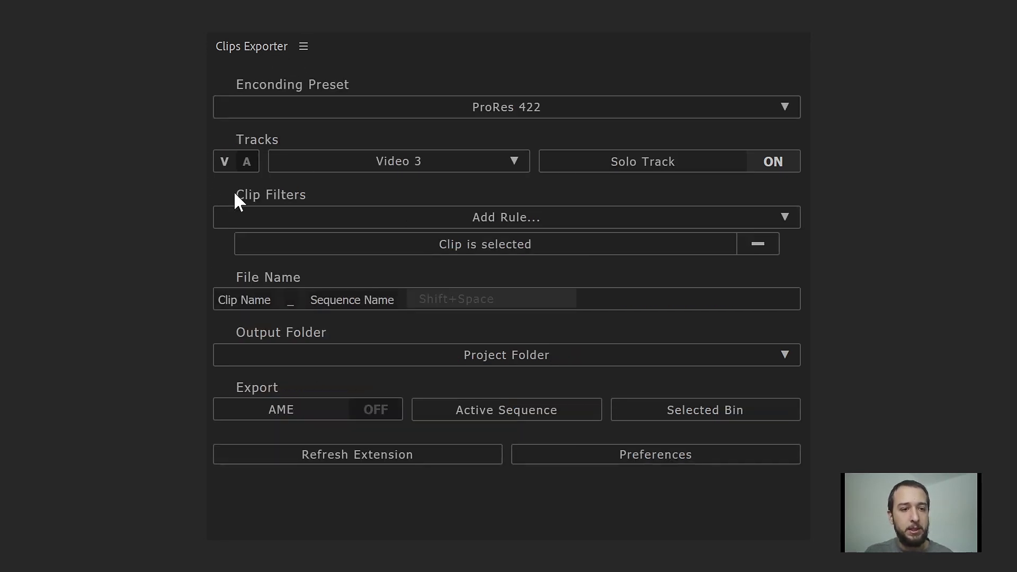
# Step: Set the video tracks to export to All Visible
pyautogui.click(362, 163)
pyautogui.scroll(-3, 477, 238)
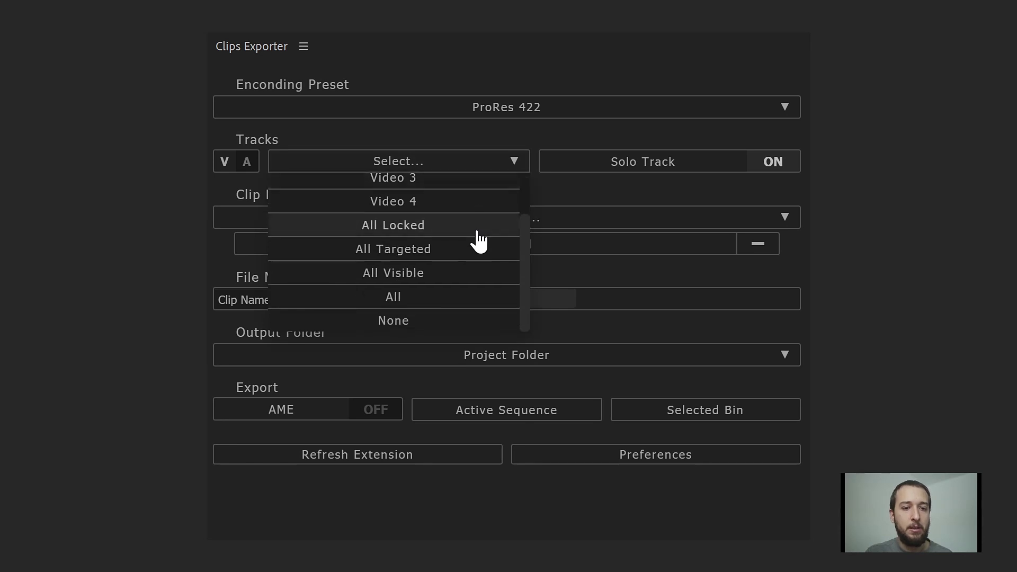
pyautogui.click(448, 272)
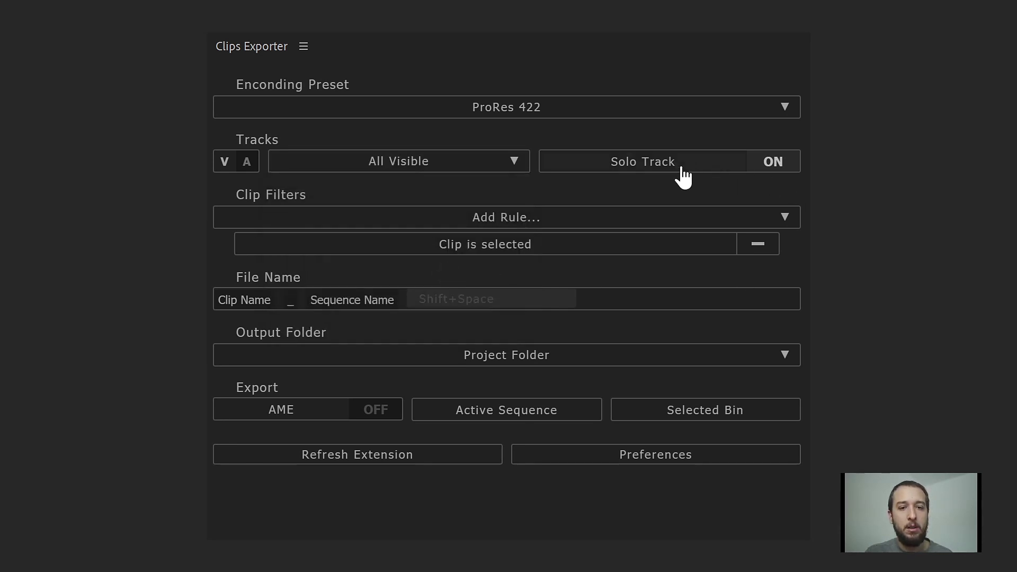
pyautogui.click(522, 217)
pyautogui.click(513, 209)
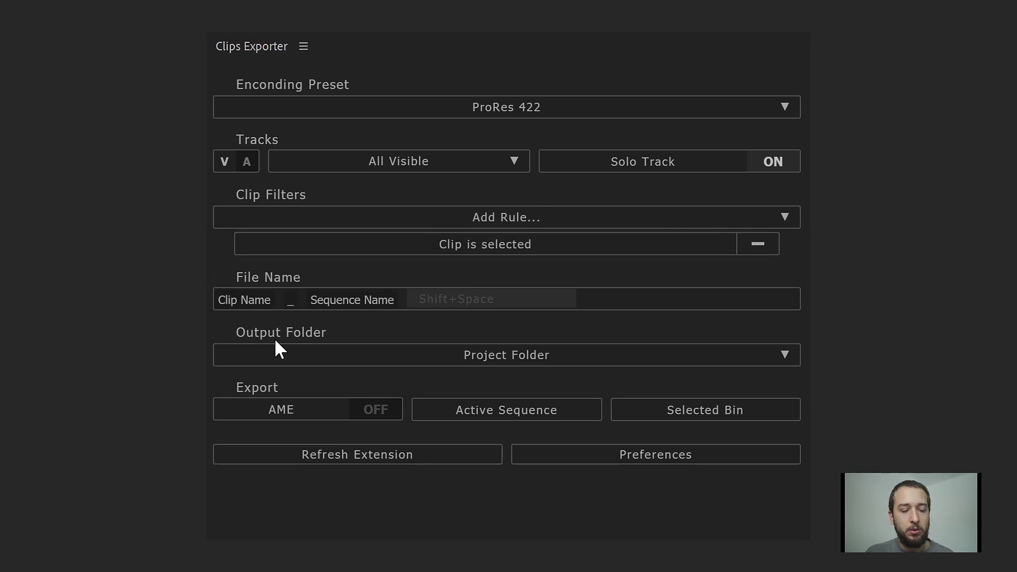
# Step: Add the "Ignore adjustment layers" clip filter and export the active sequence with AME off
pyautogui.click(359, 359)
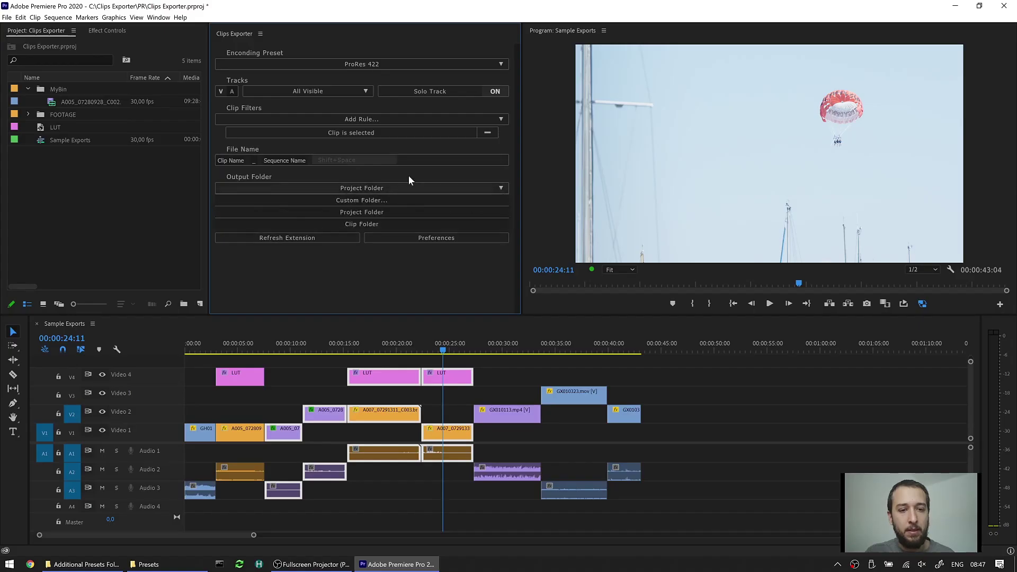
pyautogui.click(594, 217)
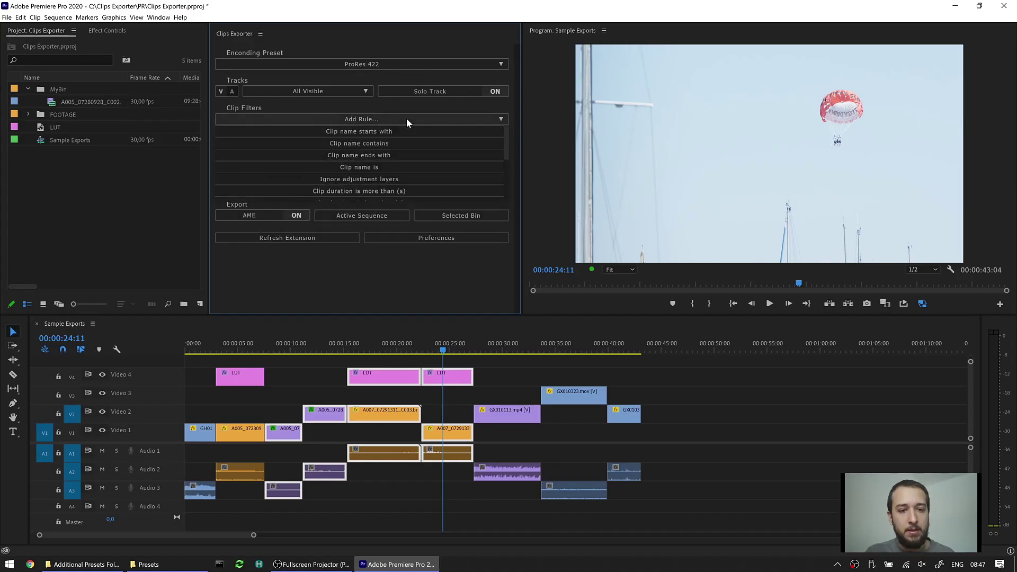
pyautogui.scroll(-2, 403, 169)
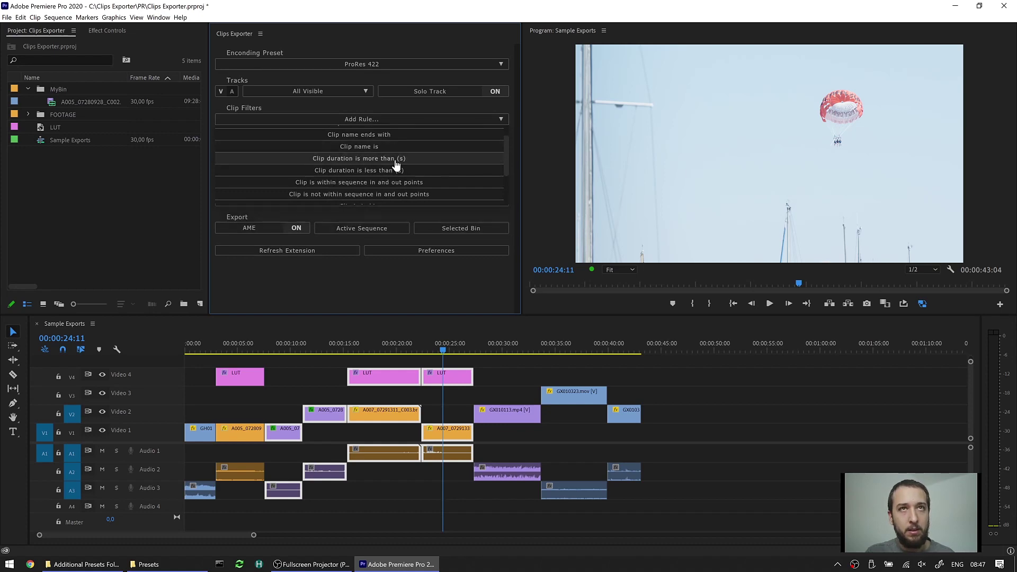
pyautogui.click(379, 293)
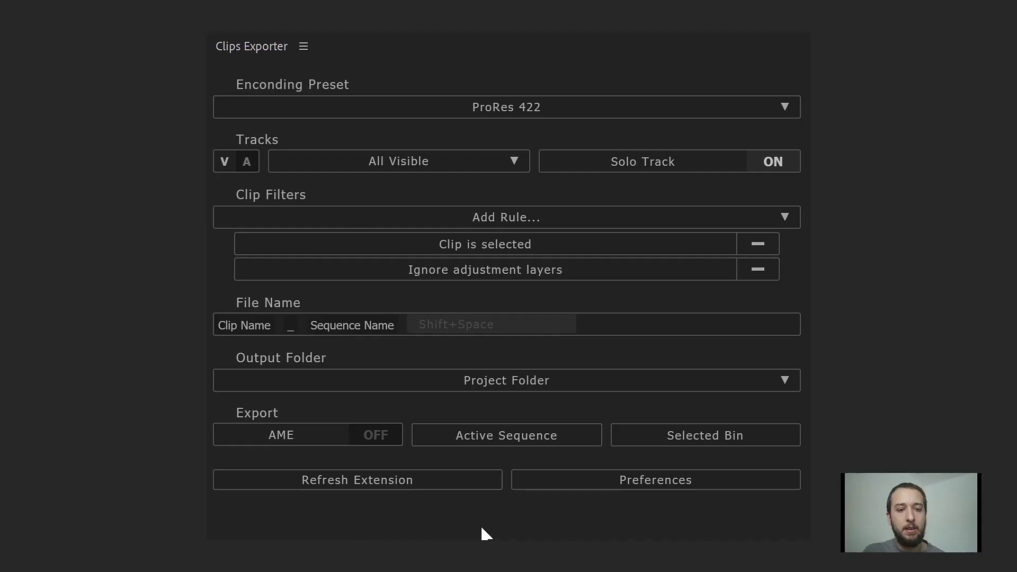
pyautogui.click(551, 448)
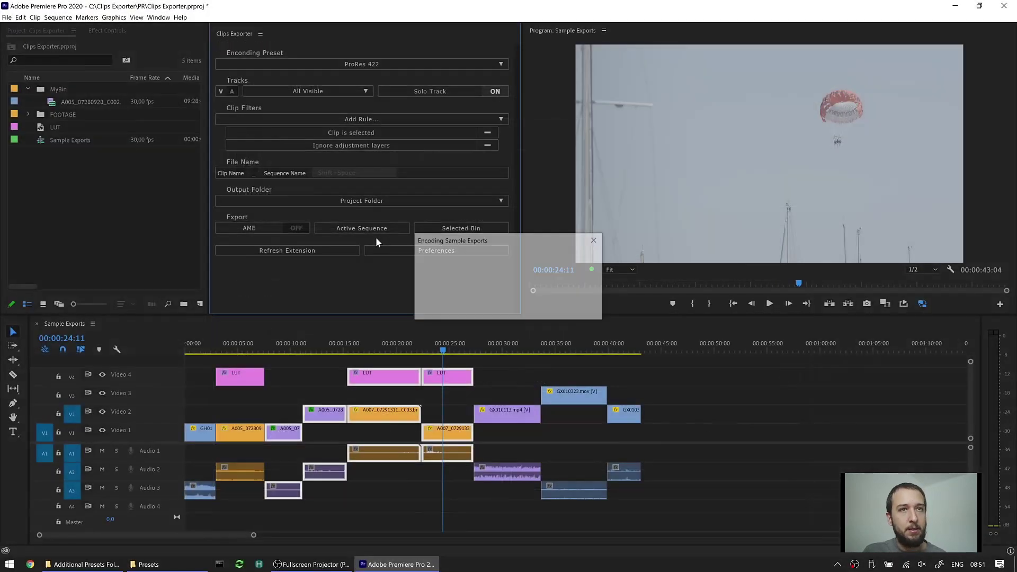